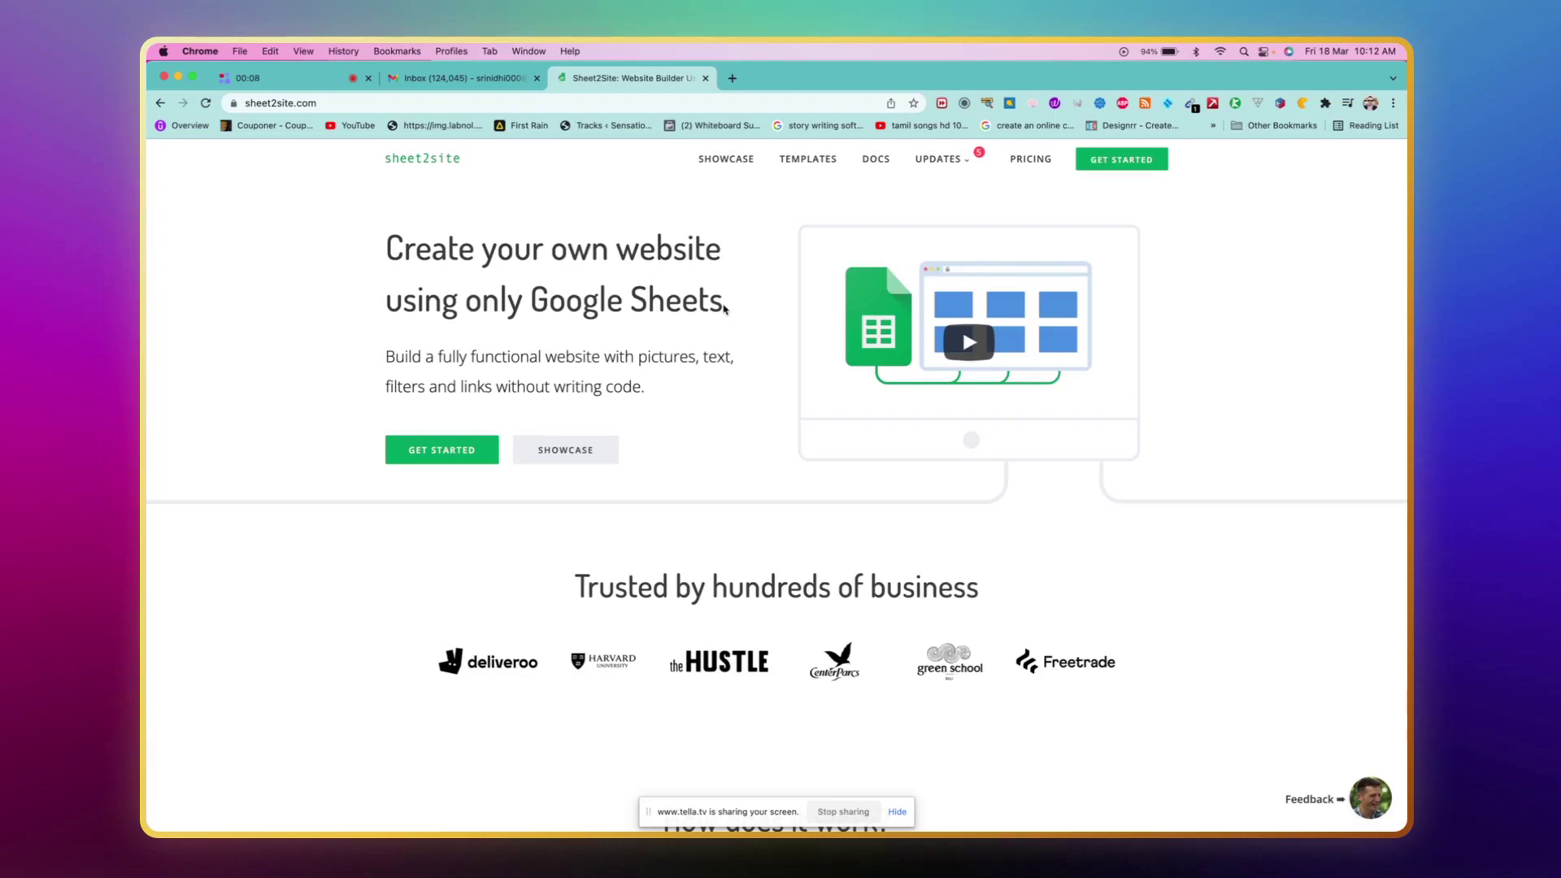
# - Highlight the main homepage headline, then clear the selection
pyautogui.moveTo(725, 307); pyautogui.dragTo(391, 201)
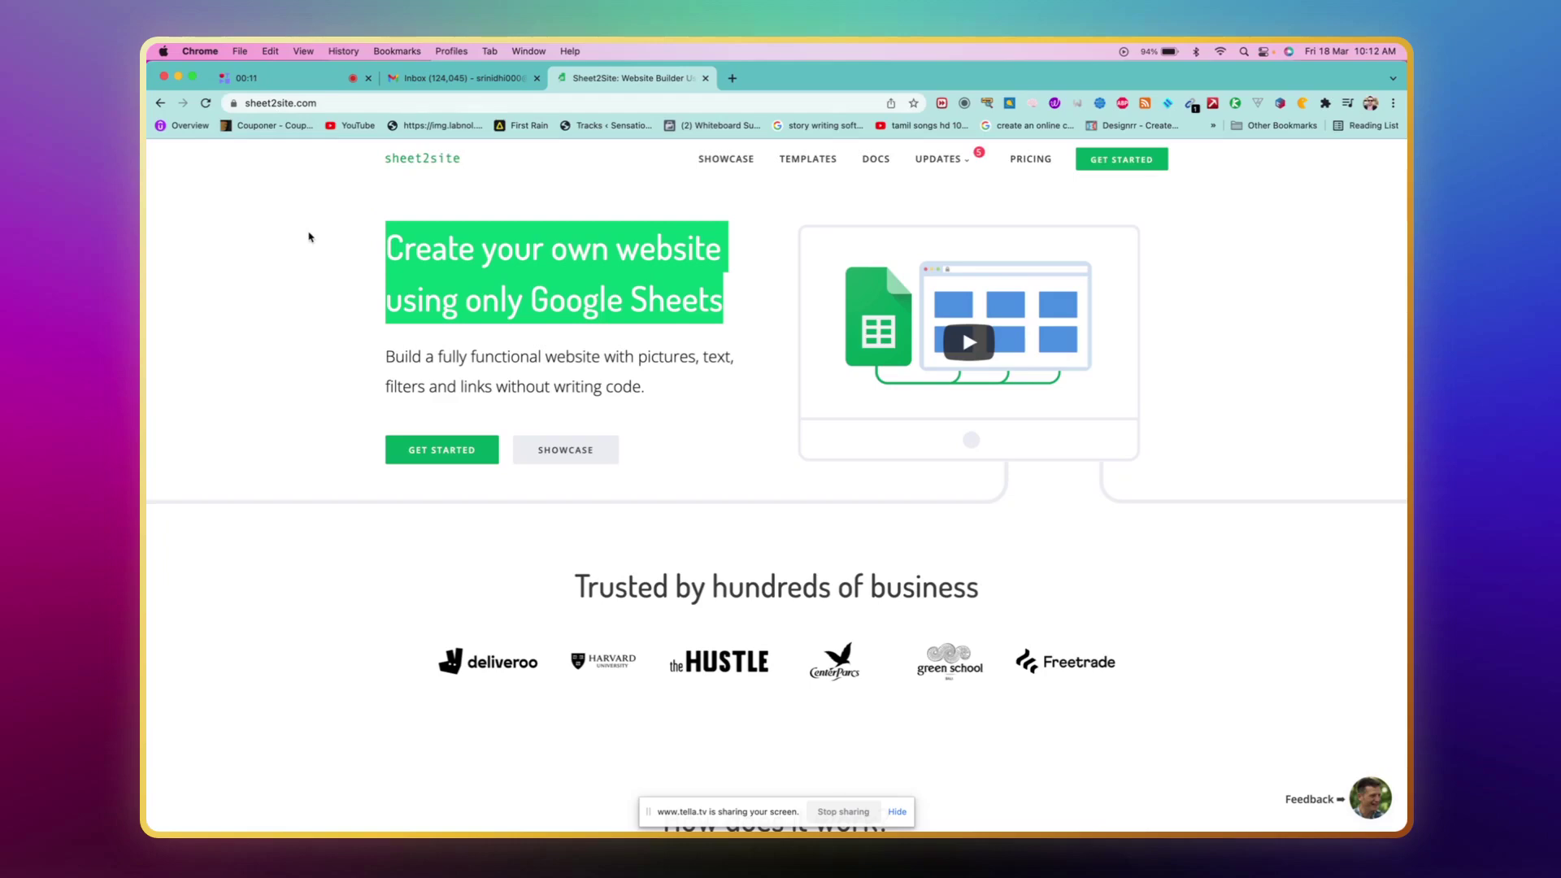
pyautogui.click(310, 236)
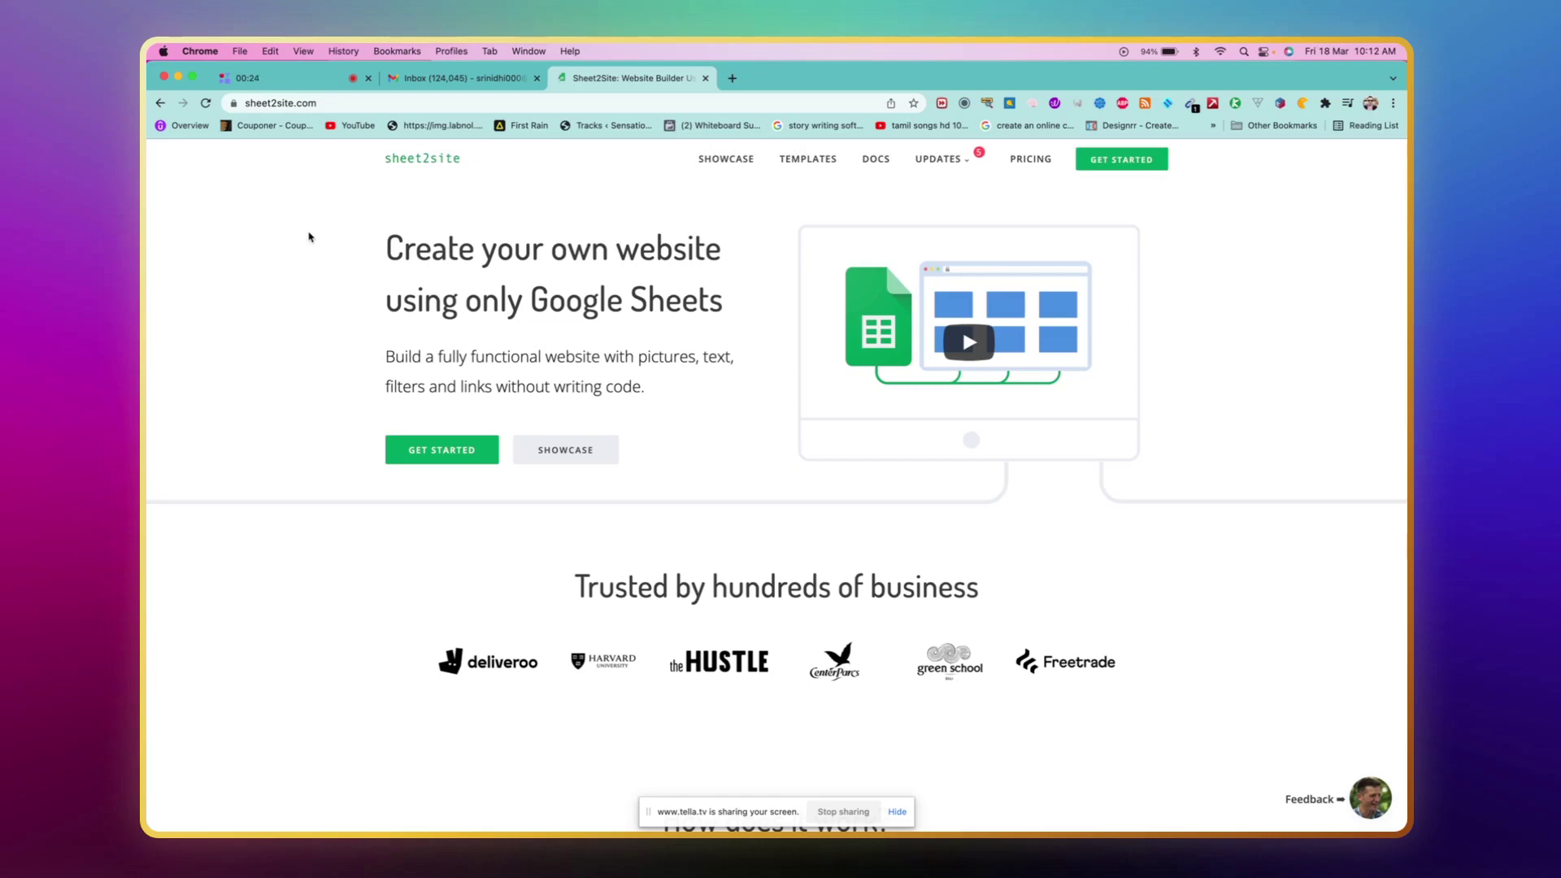
pyautogui.scroll(-5, 311, 236)
pyautogui.scroll(-5, 309, 236)
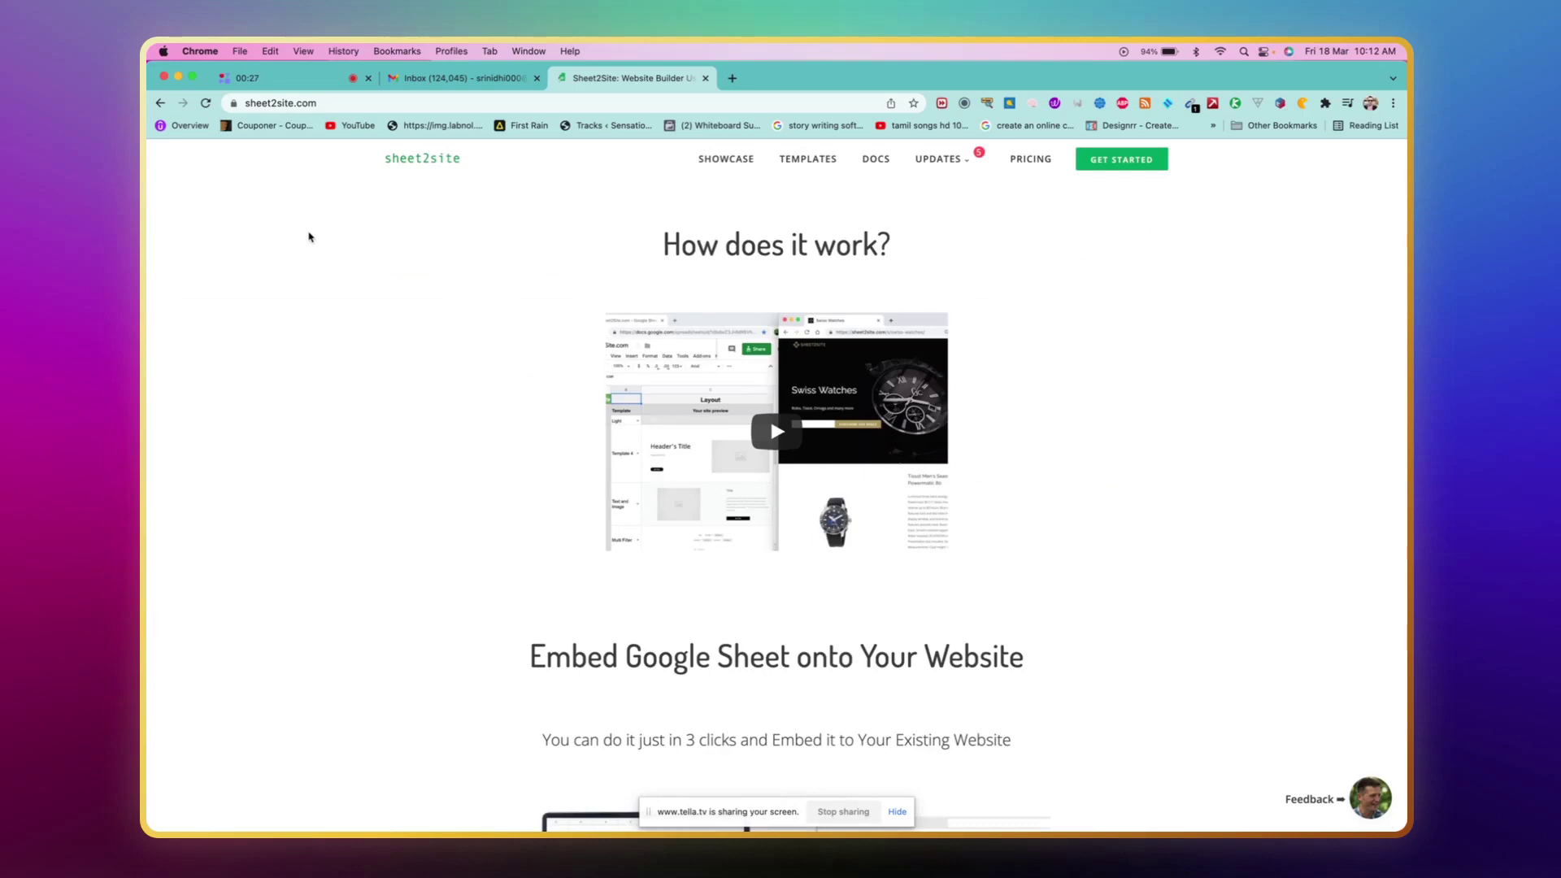
pyautogui.scroll(-4, 391, 370)
pyautogui.scroll(-2, 391, 371)
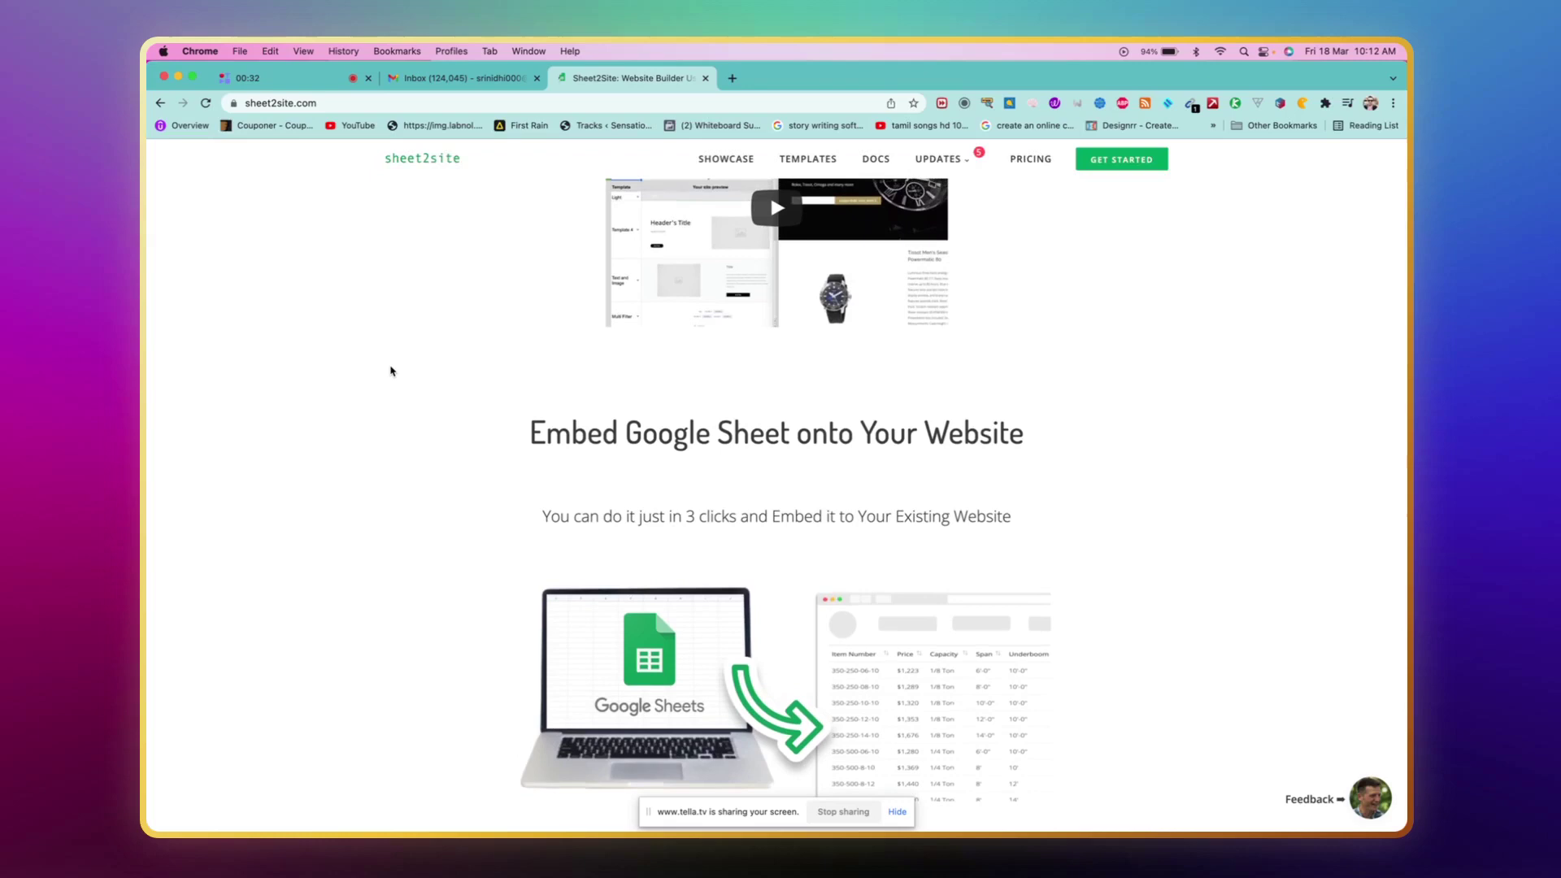
pyautogui.scroll(-2, 392, 371)
pyautogui.scroll(-5, 690, 428)
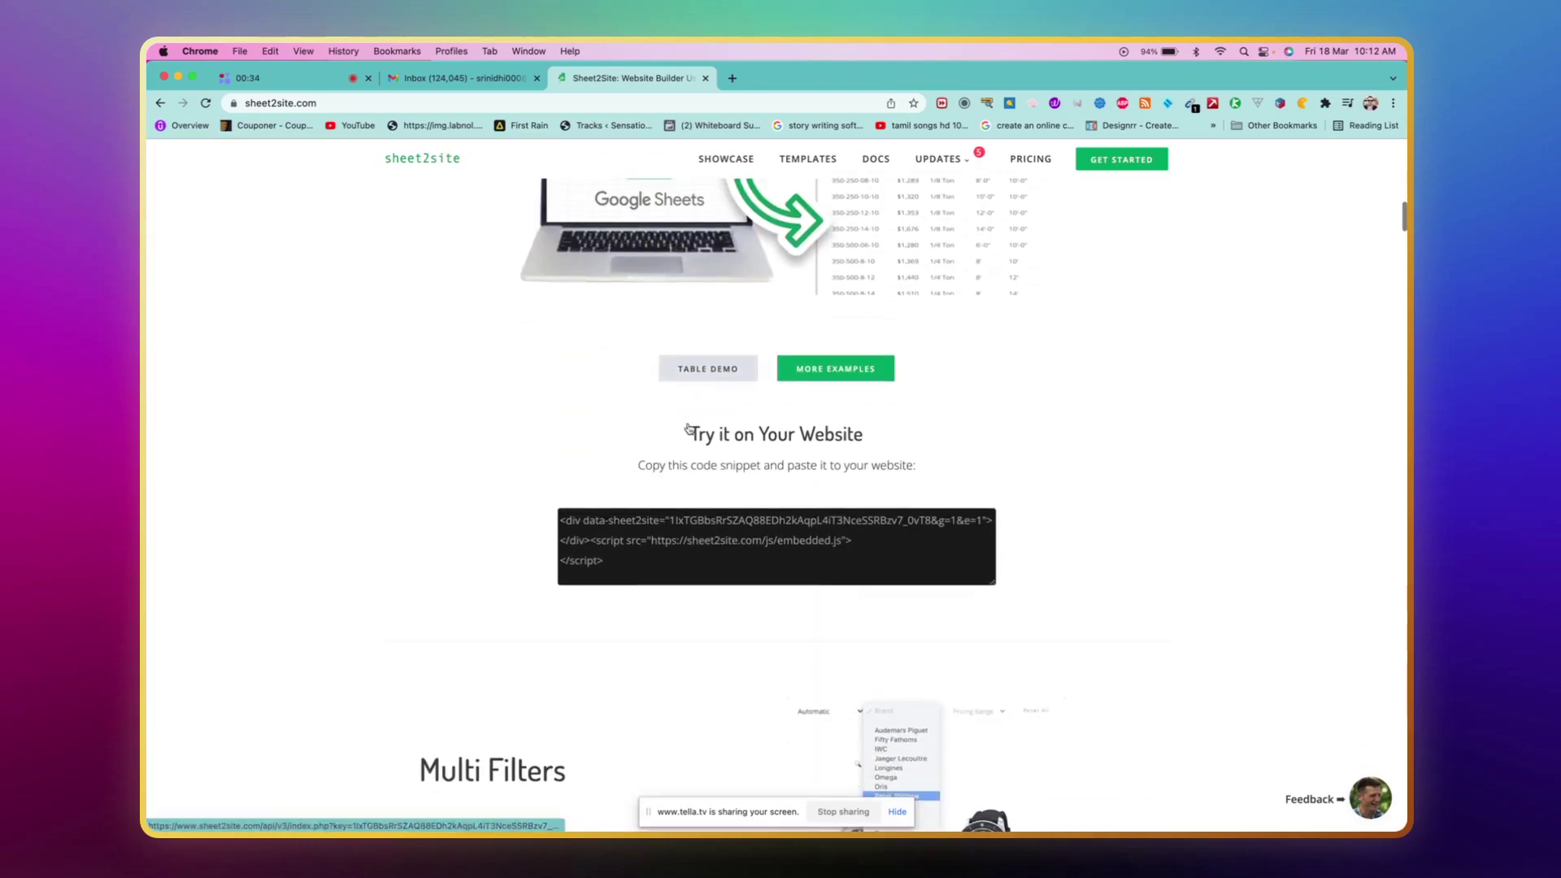
pyautogui.scroll(-2, 689, 427)
pyautogui.scroll(-2, 689, 427)
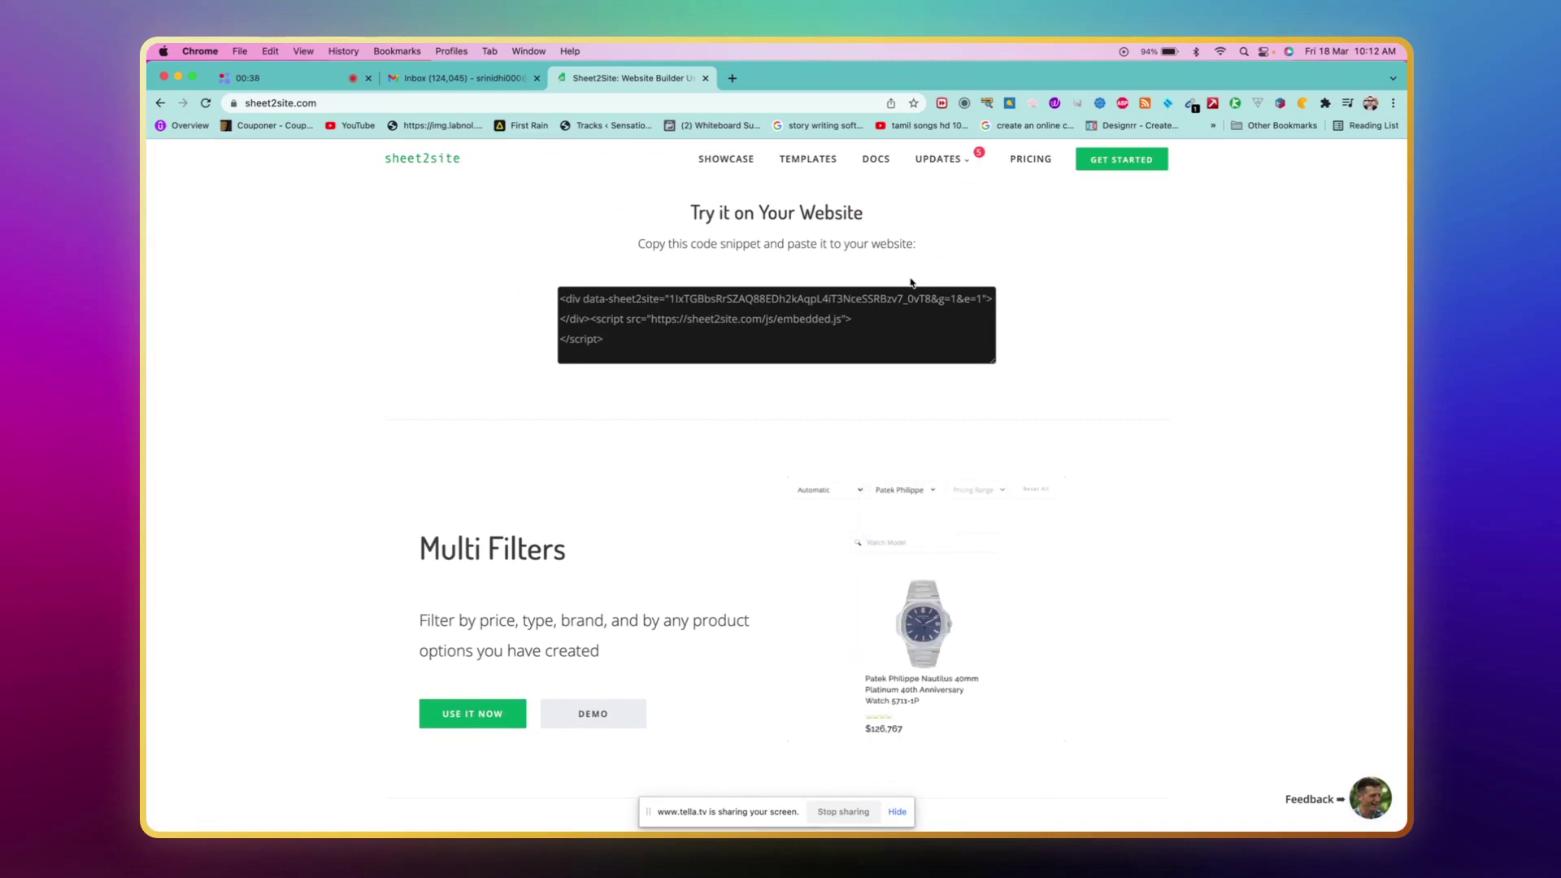
pyautogui.scroll(-2, 943, 344)
pyautogui.scroll(-2, 943, 344)
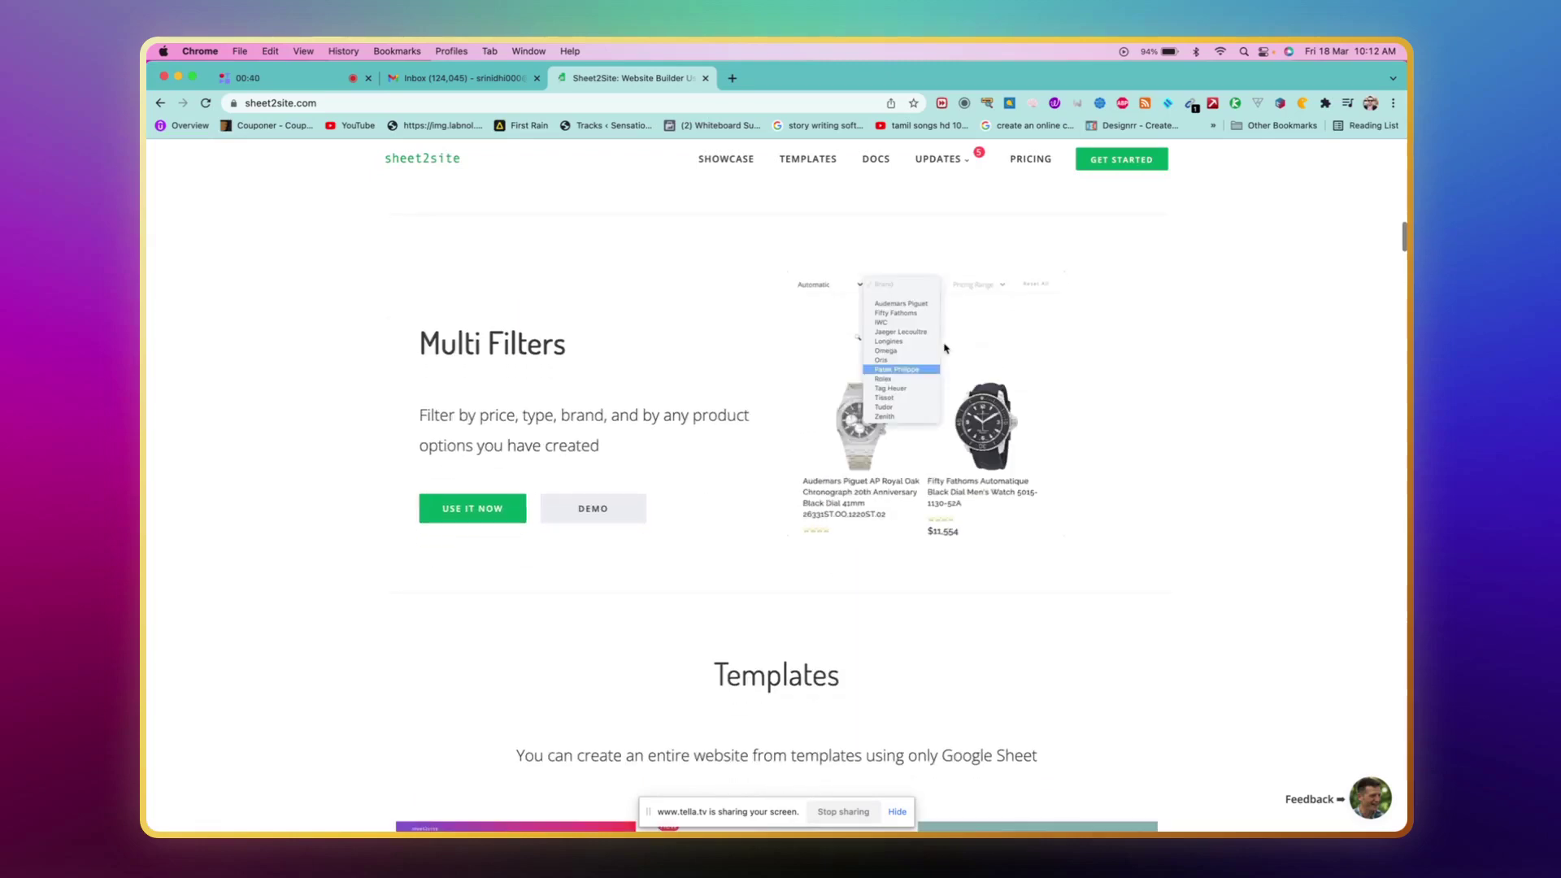
pyautogui.scroll(-4, 989, 479)
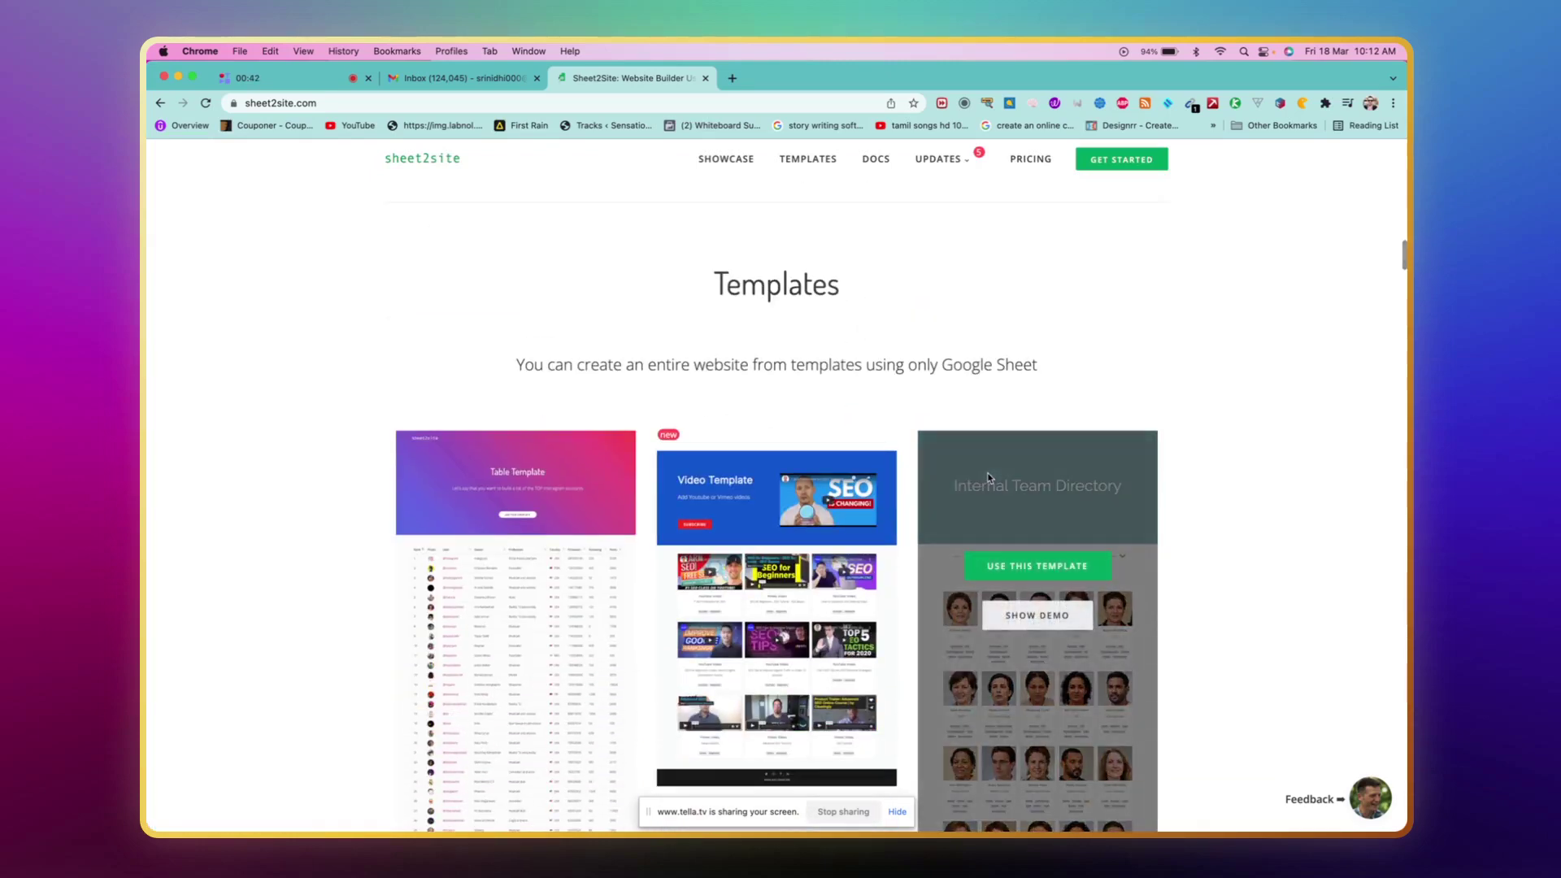
pyautogui.scroll(-3, 854, 464)
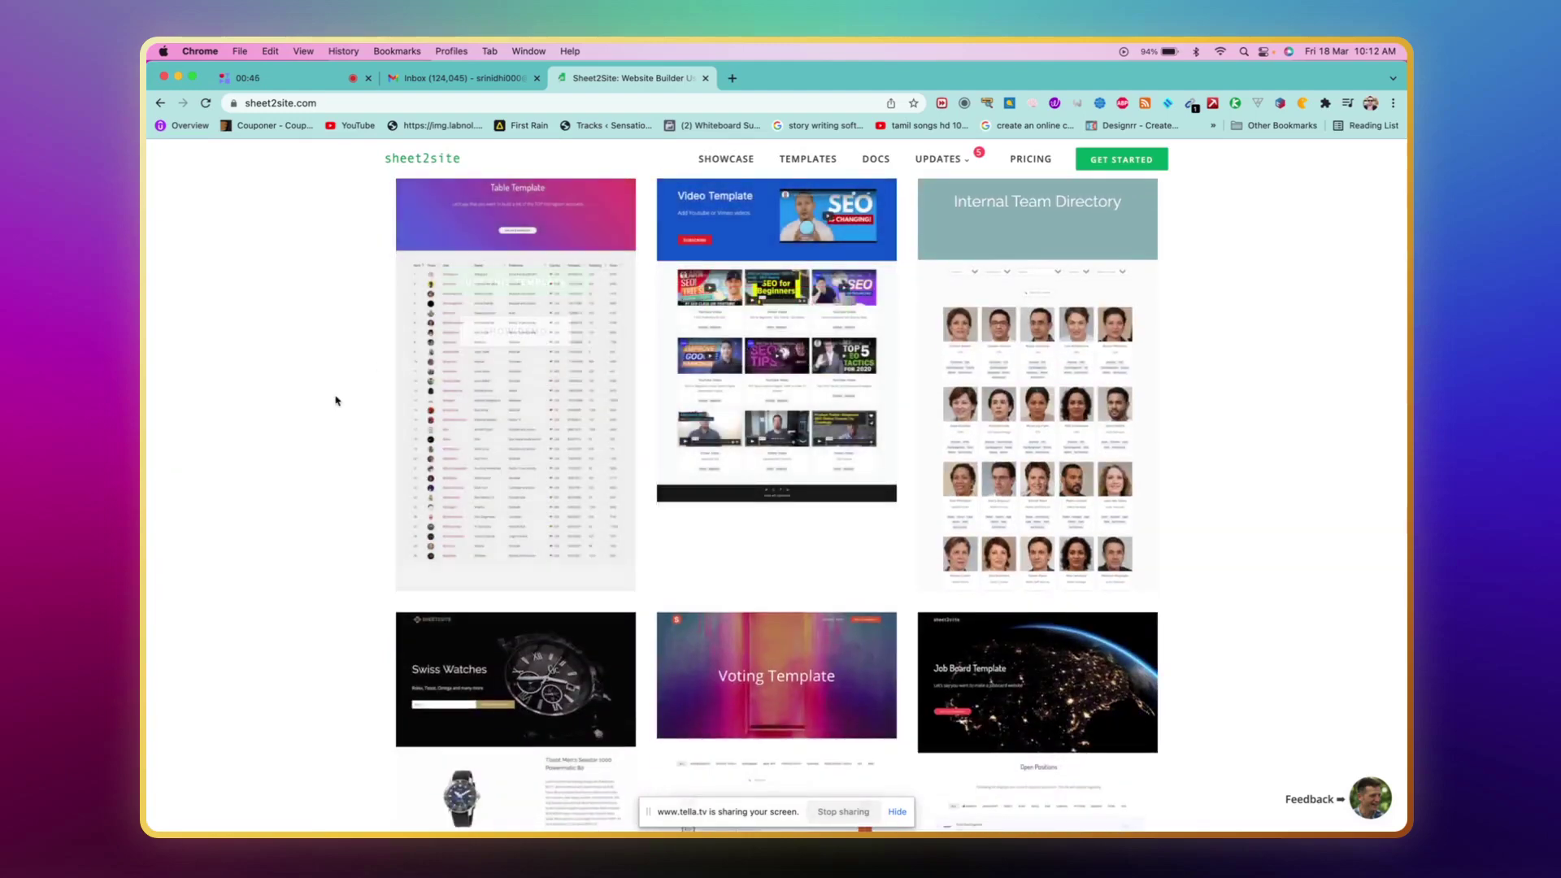
pyautogui.scroll(2, 367, 378)
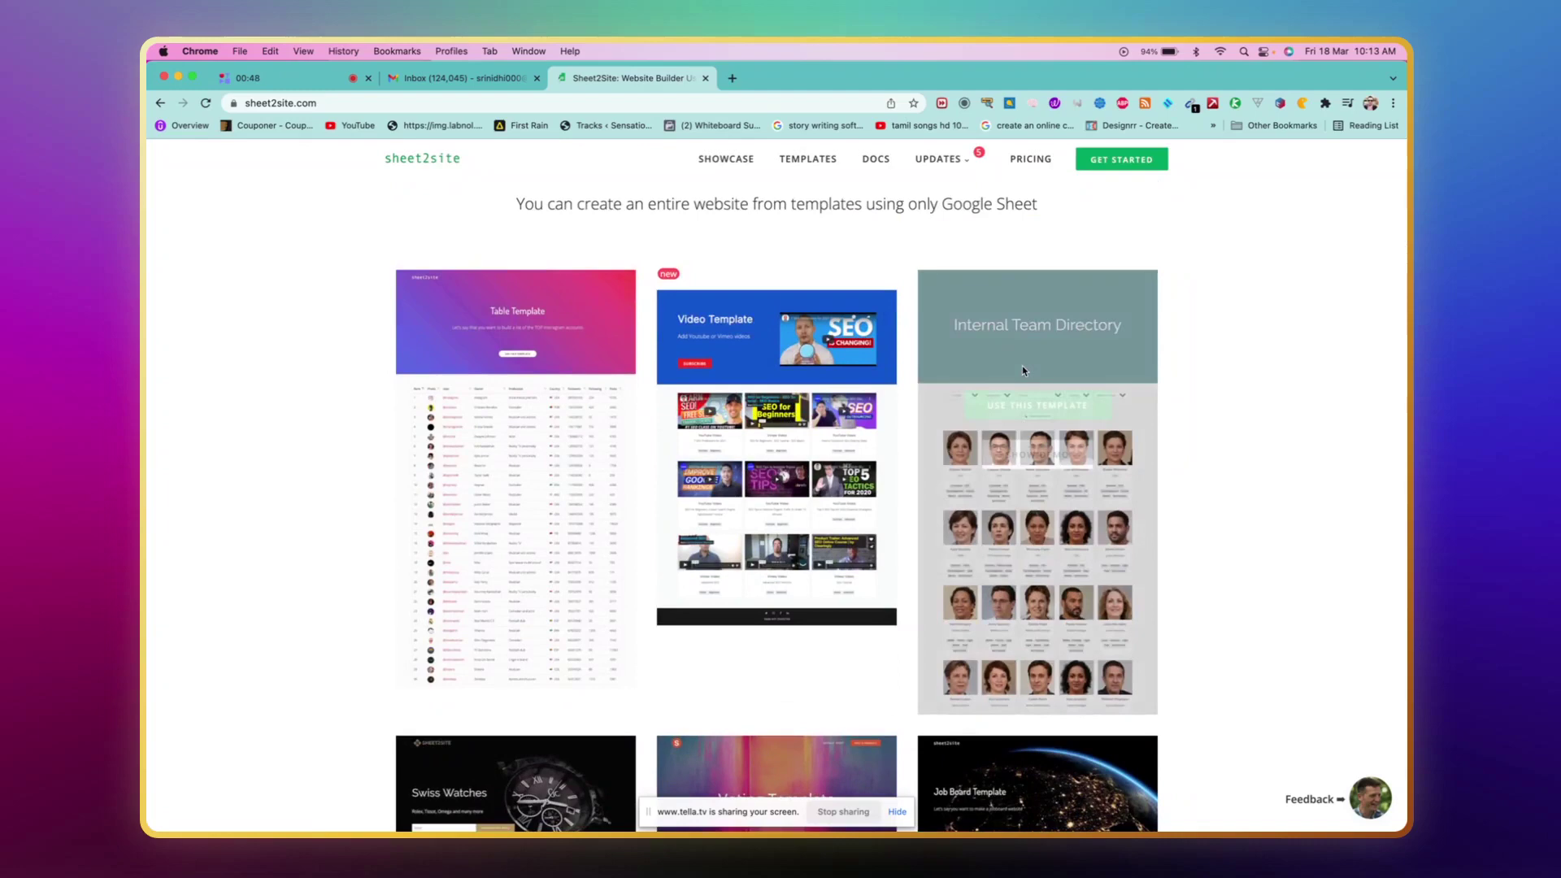
pyautogui.scroll(-2, 1235, 429)
pyautogui.scroll(-3, 1235, 429)
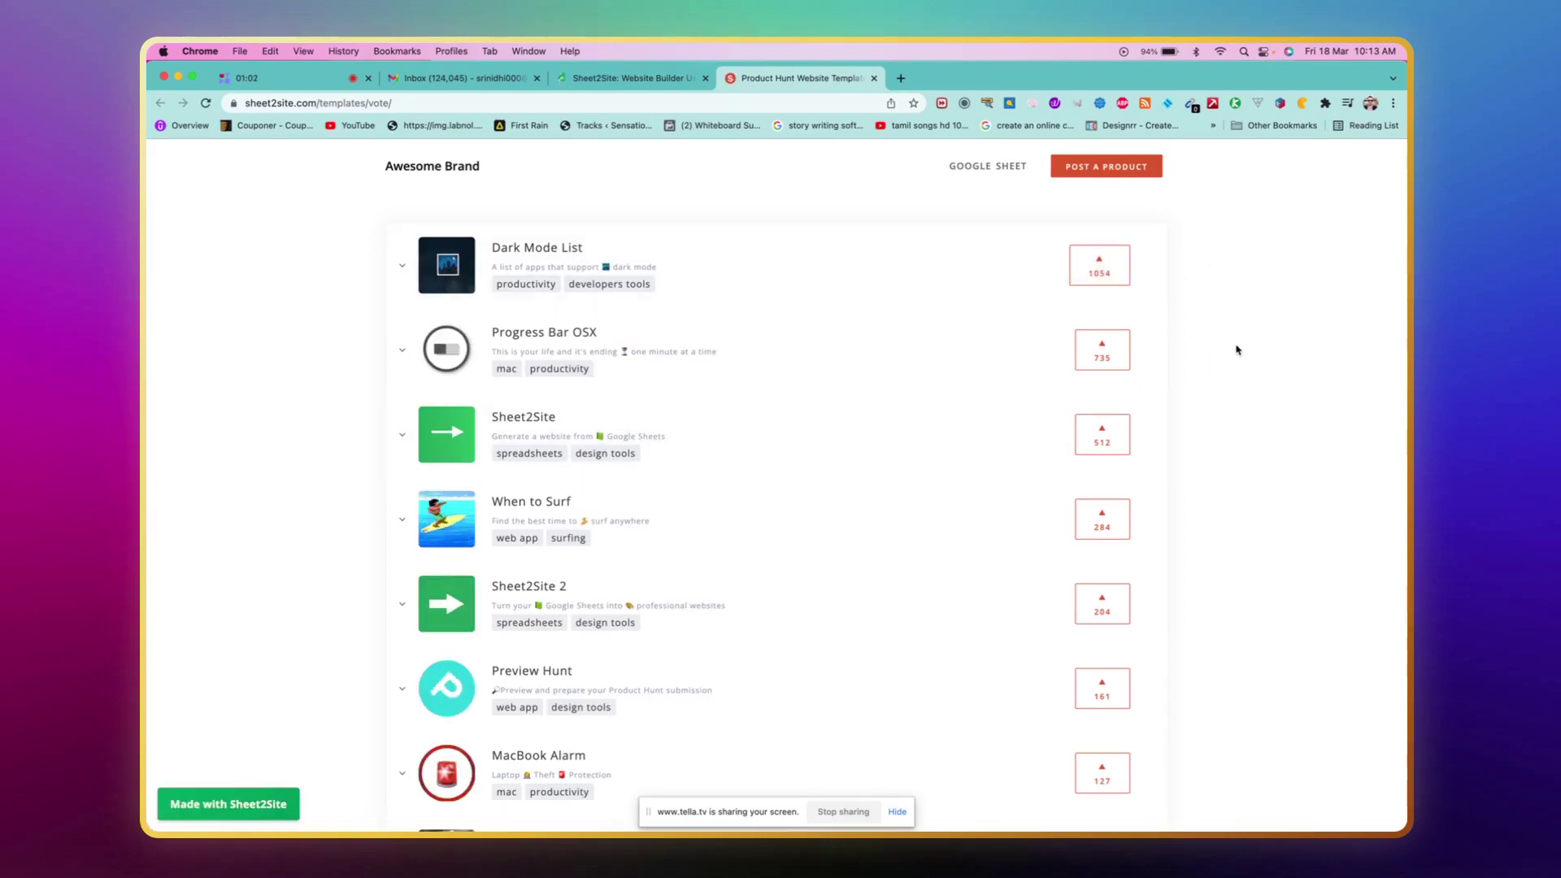
pyautogui.scroll(-3, 1205, 358)
pyautogui.scroll(-4, 1206, 357)
pyautogui.scroll(-2, 1207, 357)
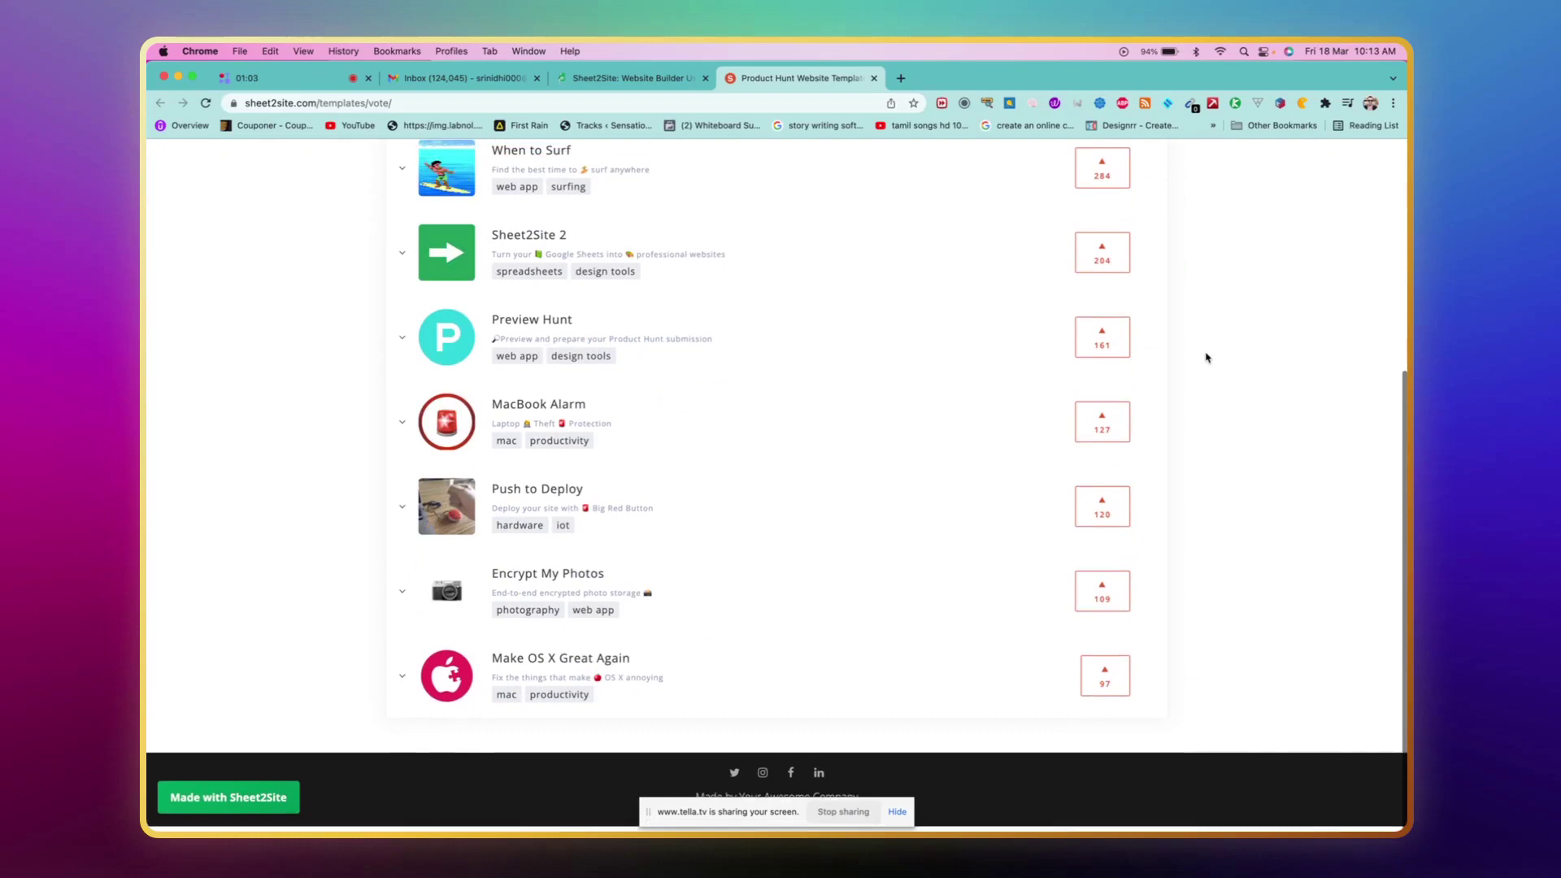
pyautogui.scroll(8, 1221, 214)
pyautogui.scroll(1, 1236, 330)
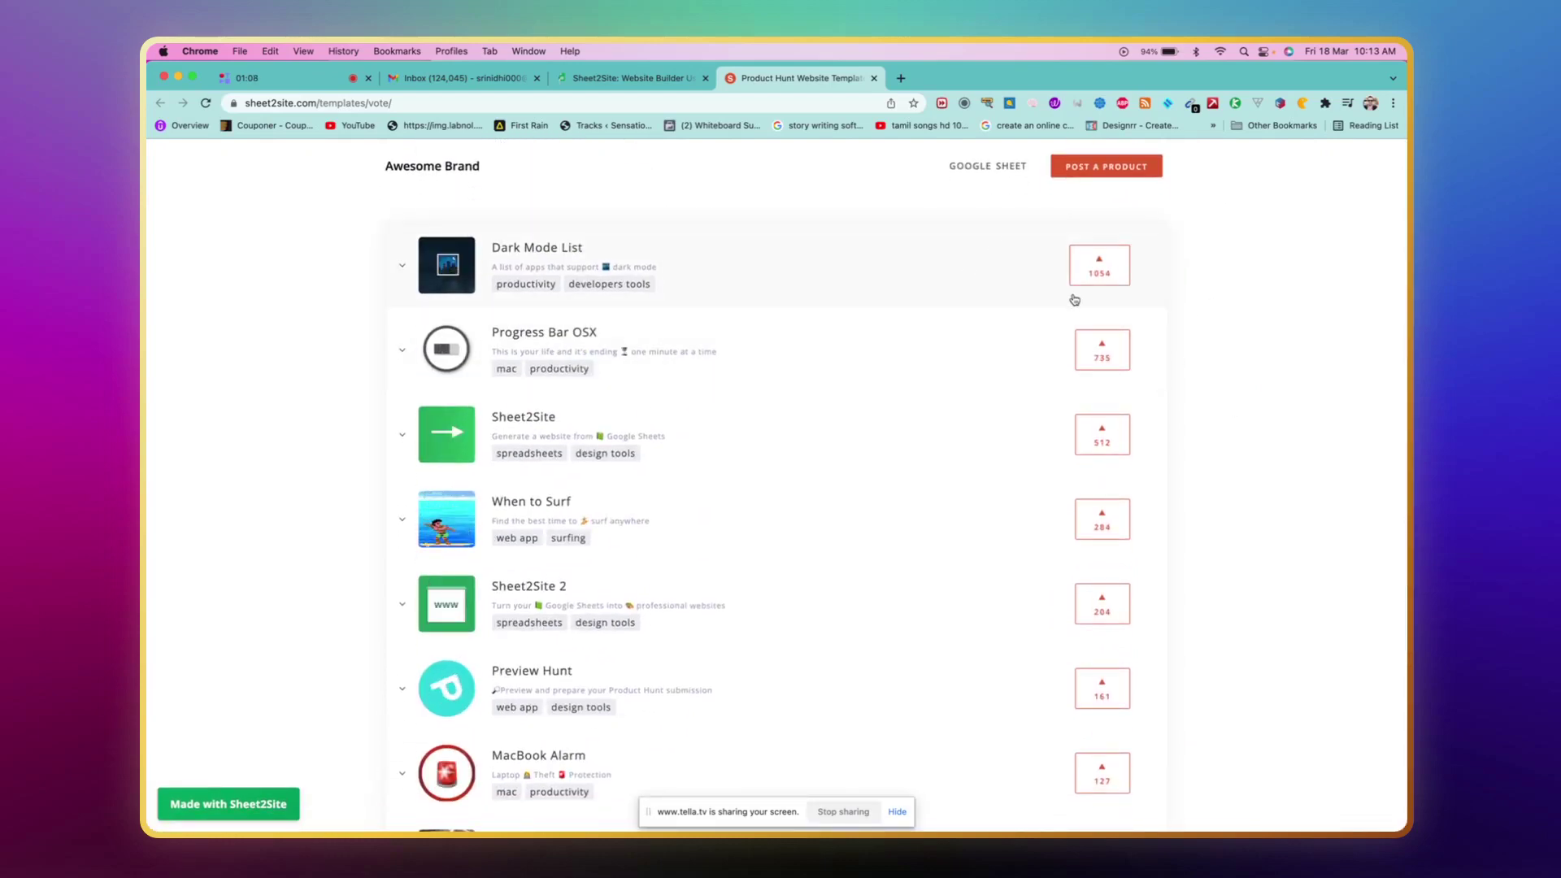
pyautogui.scroll(-1, 1280, 530)
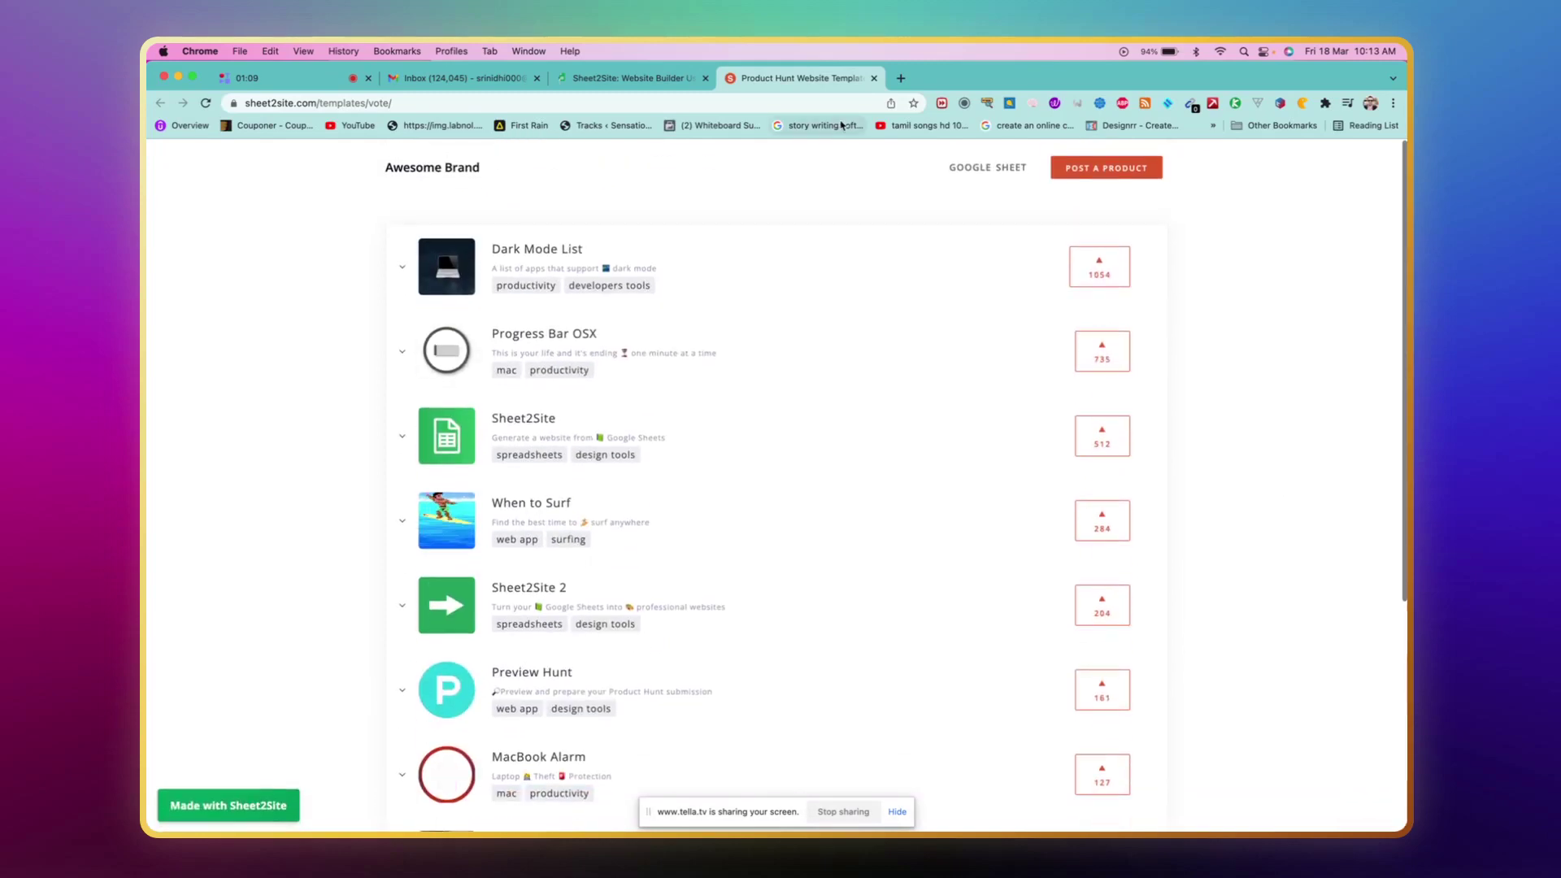
# - Leave the Voting Template demo and switch back to the Sheet2Site homepage tab
pyautogui.hotkey('ctrl', 'shift', 'Tab')
pyautogui.scroll(1, 719, 339)
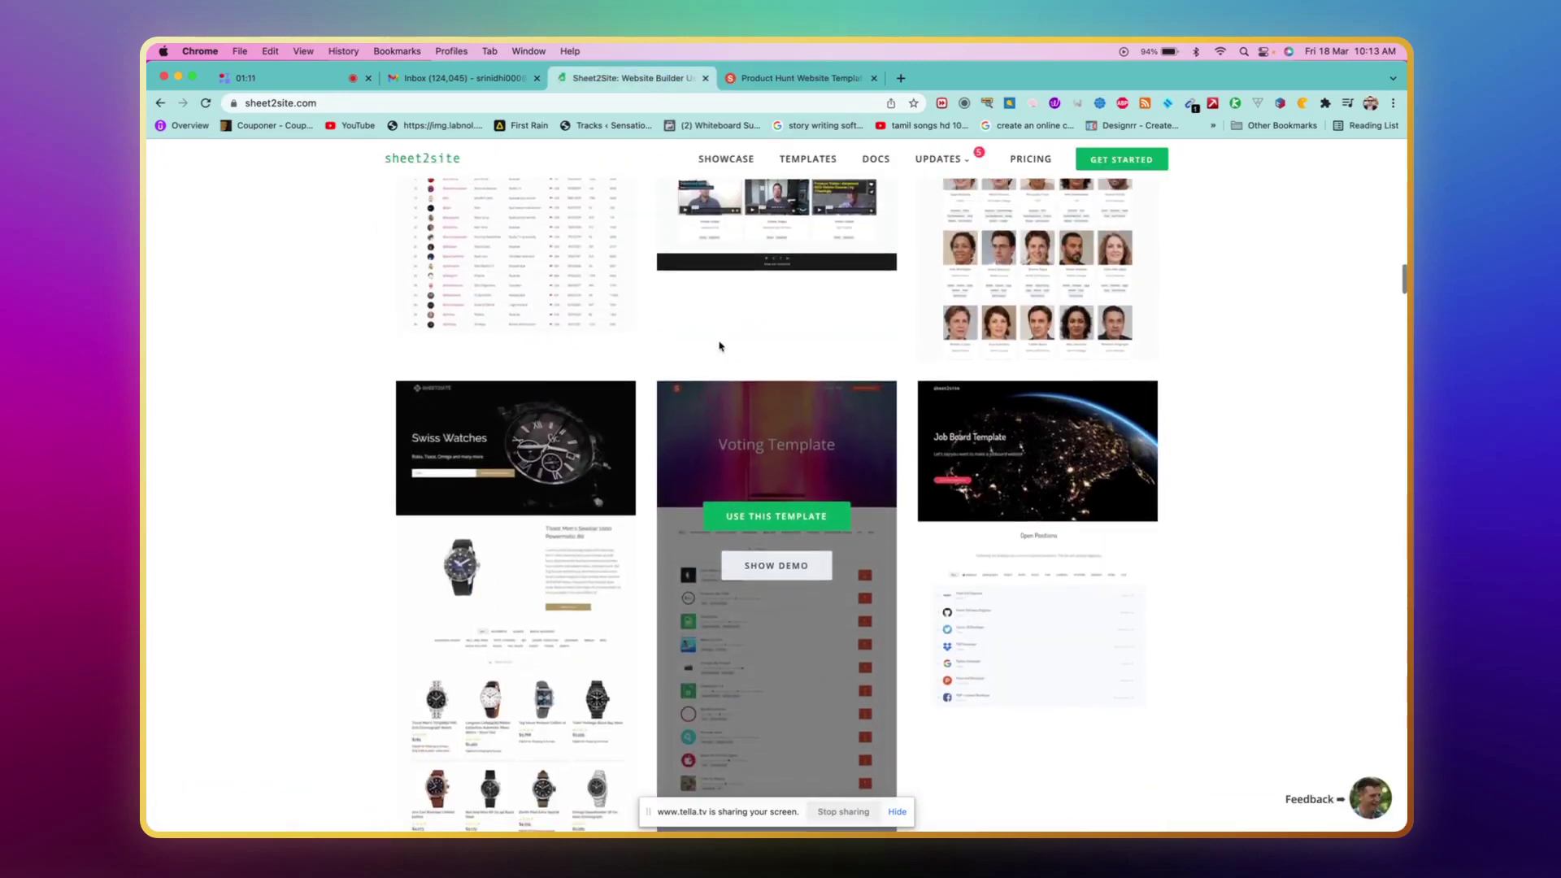
# - Open the Swiss Watches demo, then return to the Sheet2Site homepage tab
pyautogui.moveTo(515, 488)
pyautogui.click(543, 522)
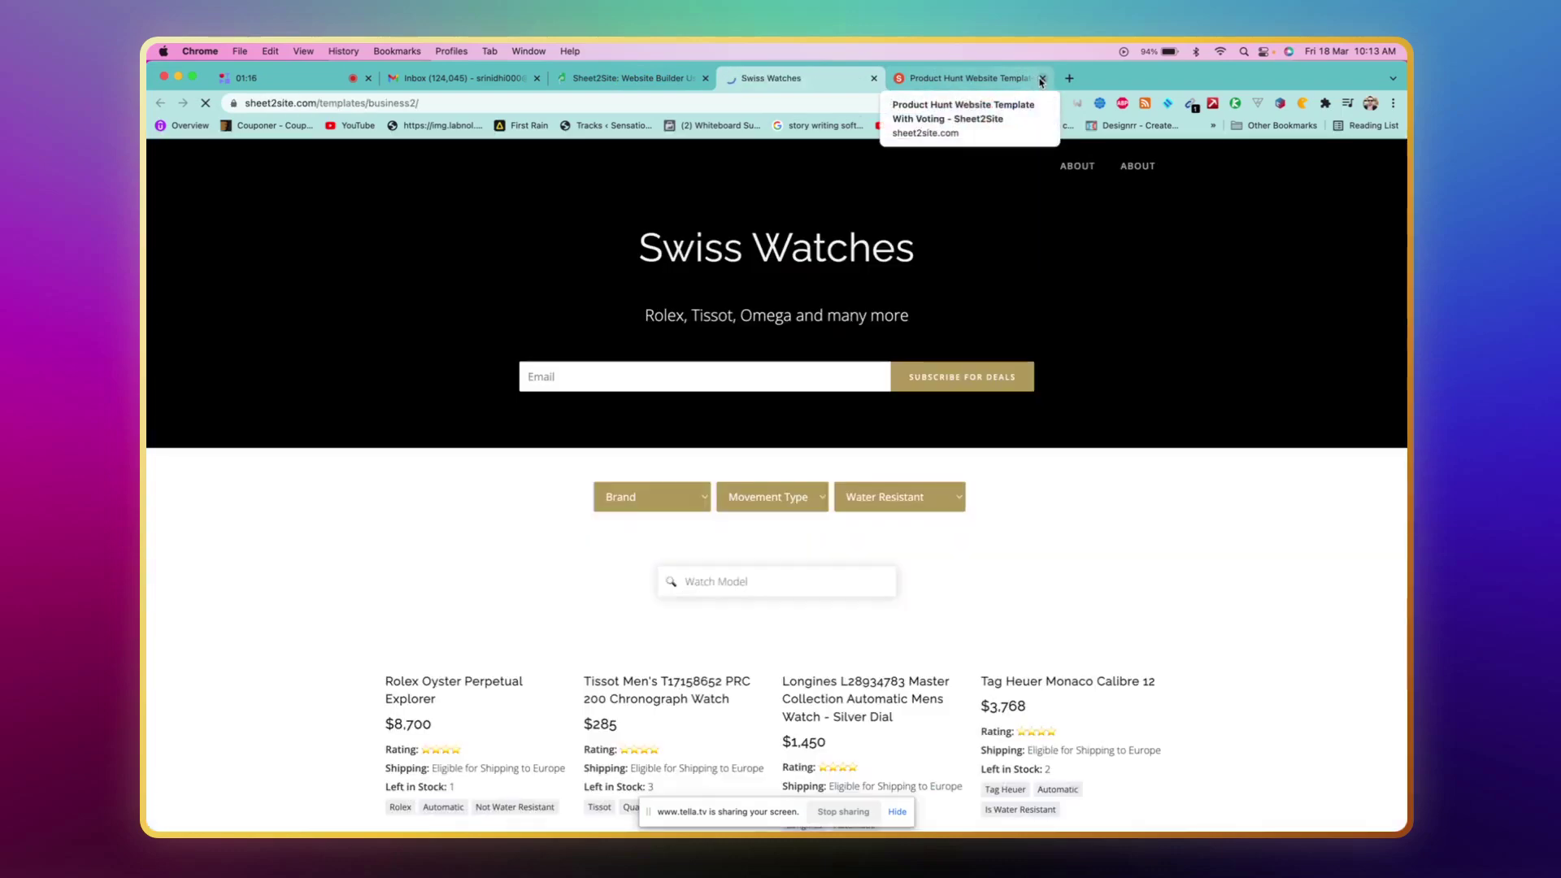
pyautogui.scroll(-4, 1359, 369)
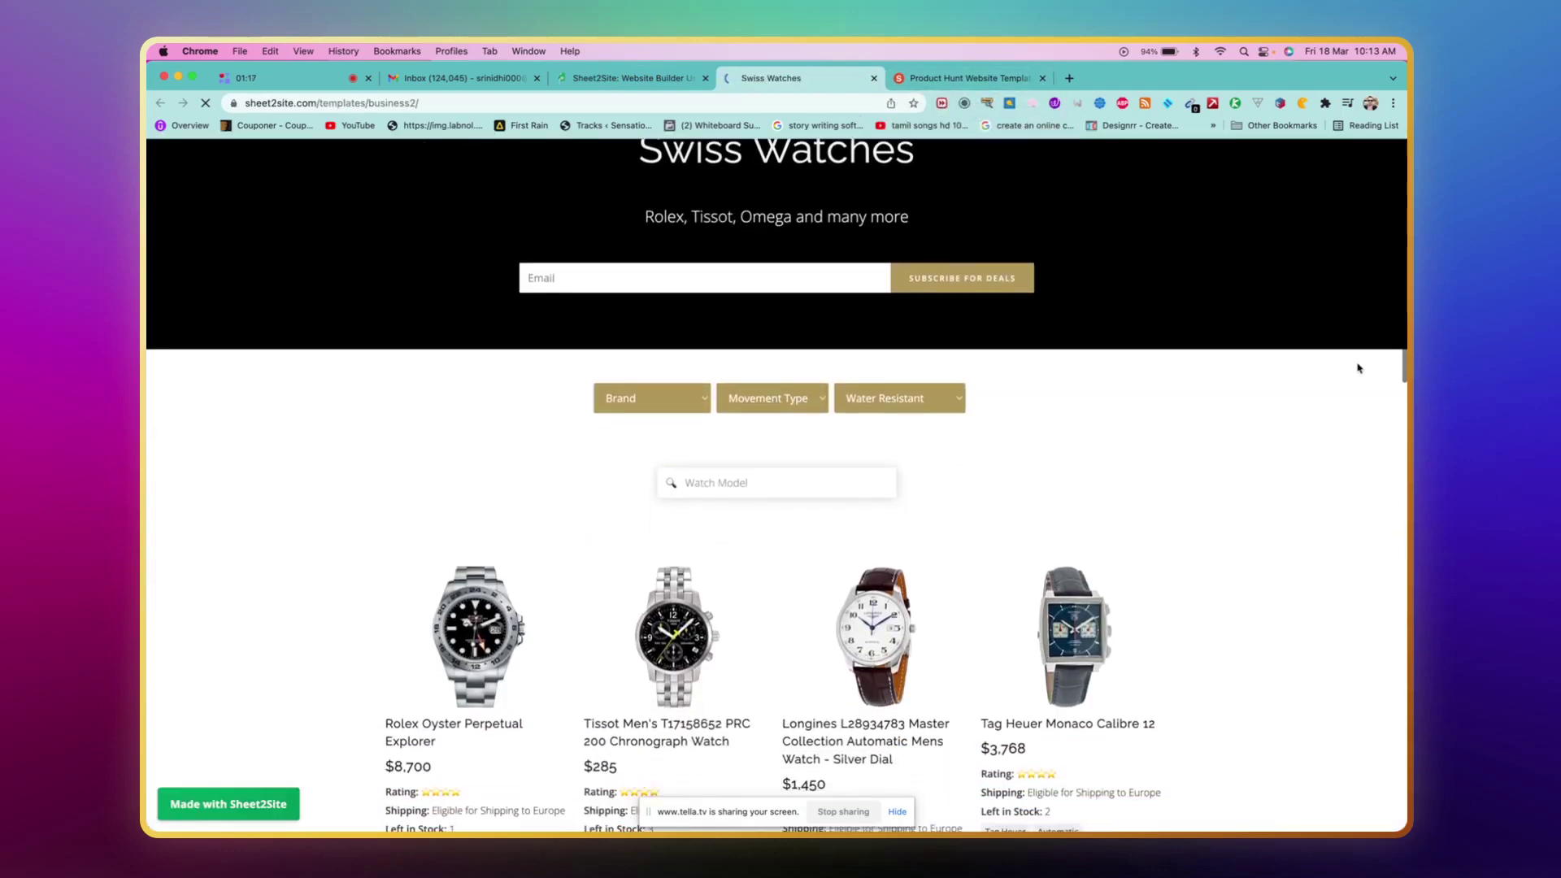
pyautogui.scroll(-4, 1358, 369)
pyautogui.scroll(-4, 1359, 368)
pyautogui.scroll(-4, 1358, 369)
pyautogui.scroll(-5, 1359, 369)
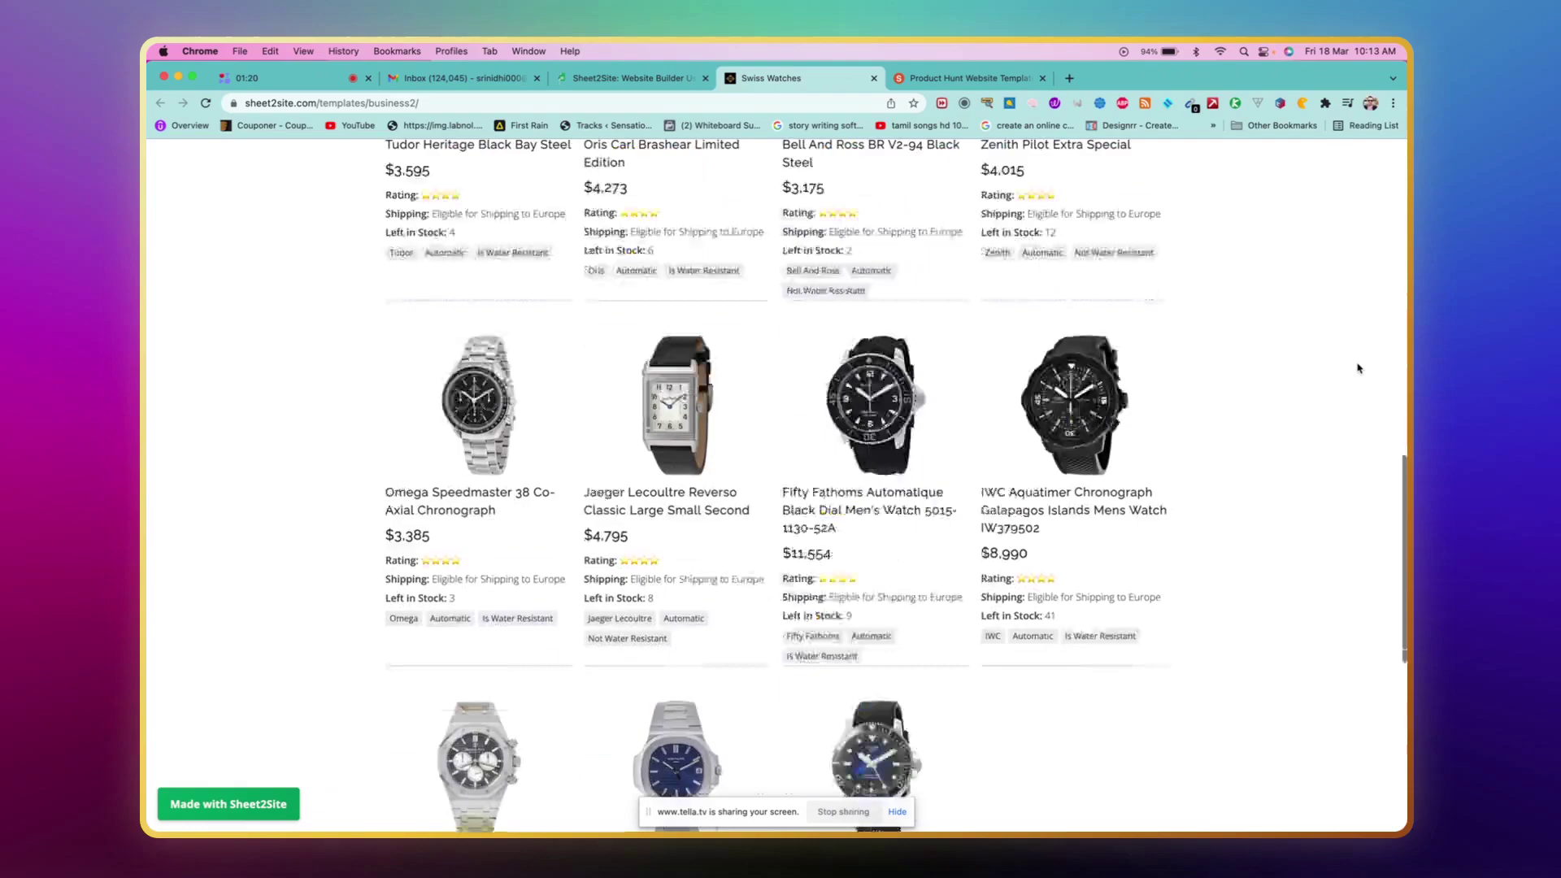
pyautogui.scroll(-5, 1358, 368)
pyautogui.scroll(-4, 1359, 369)
pyautogui.scroll(10, 1358, 369)
pyautogui.scroll(10, 1359, 368)
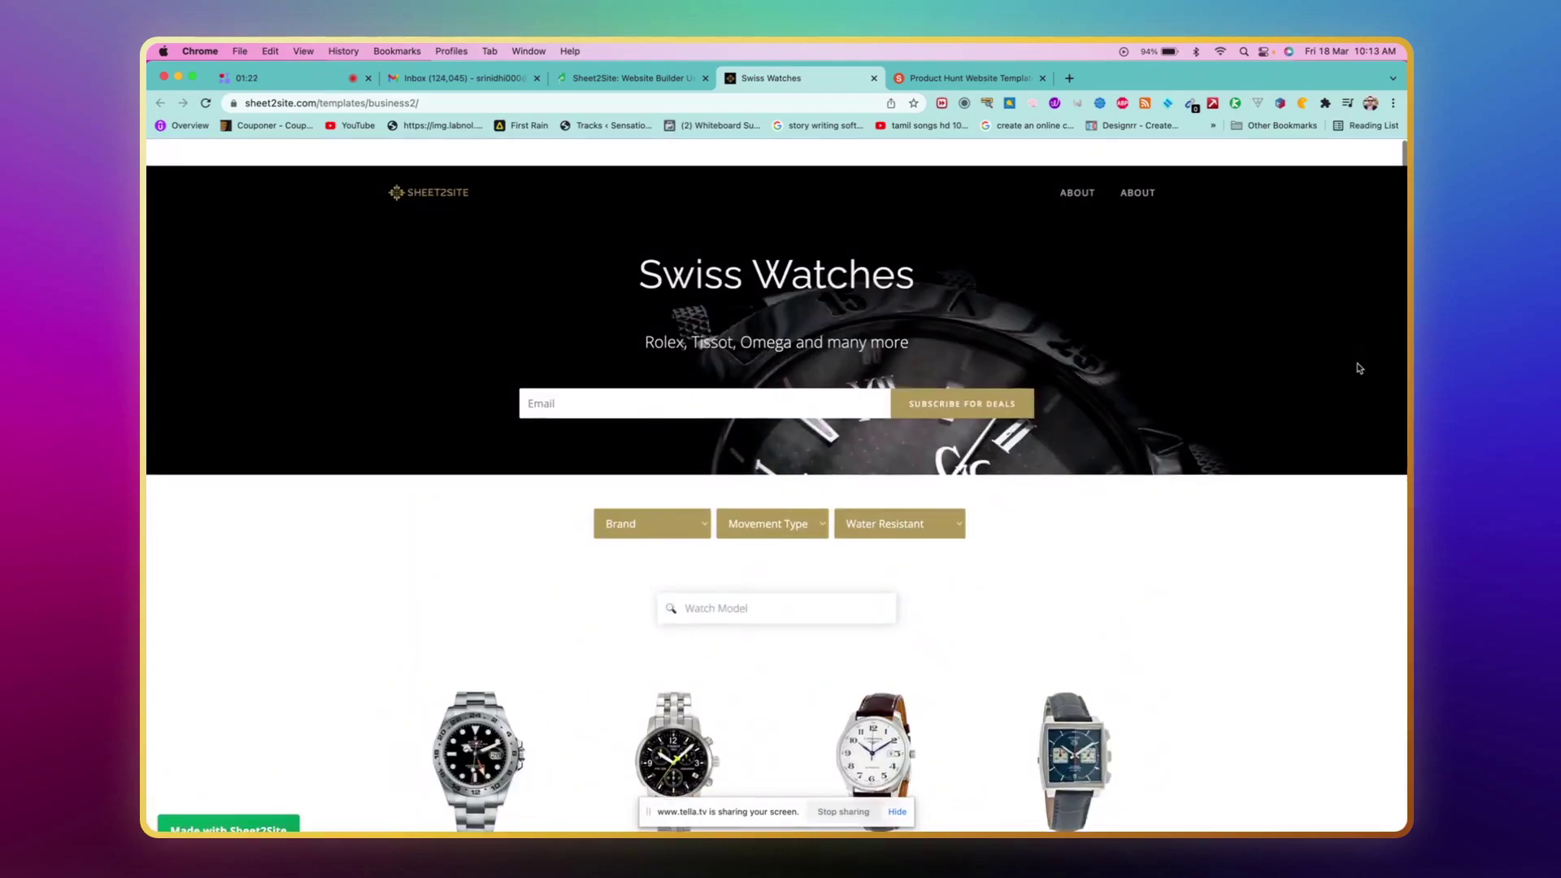
pyautogui.scroll(2, 1358, 369)
pyautogui.click(634, 78)
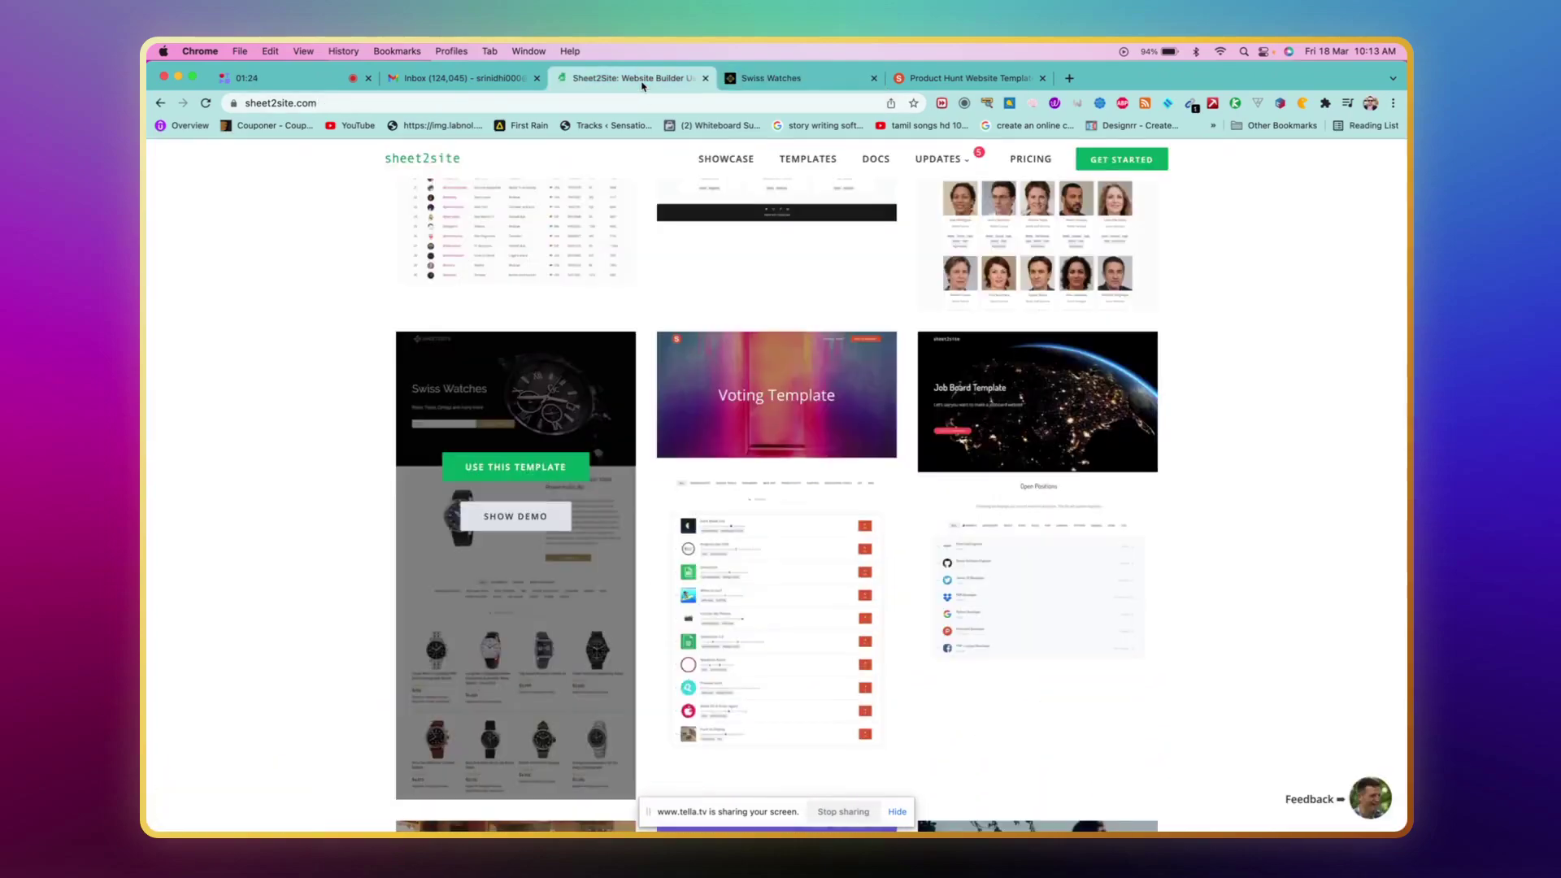
pyautogui.scroll(3, 841, 507)
pyautogui.scroll(3, 840, 507)
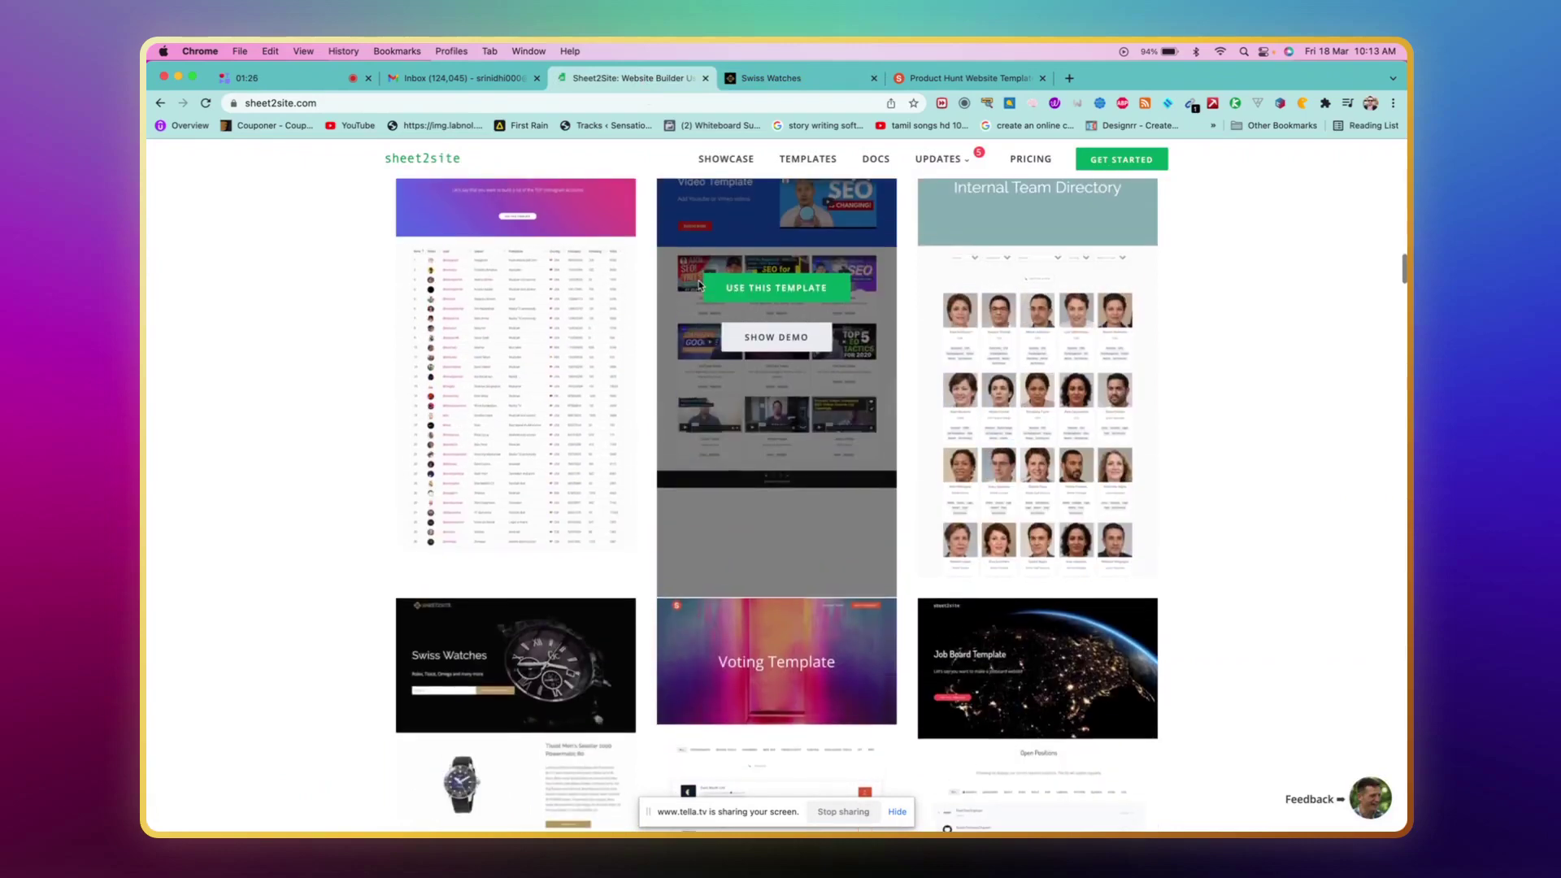
pyautogui.scroll(-2, 840, 508)
pyautogui.moveTo(1036, 573)
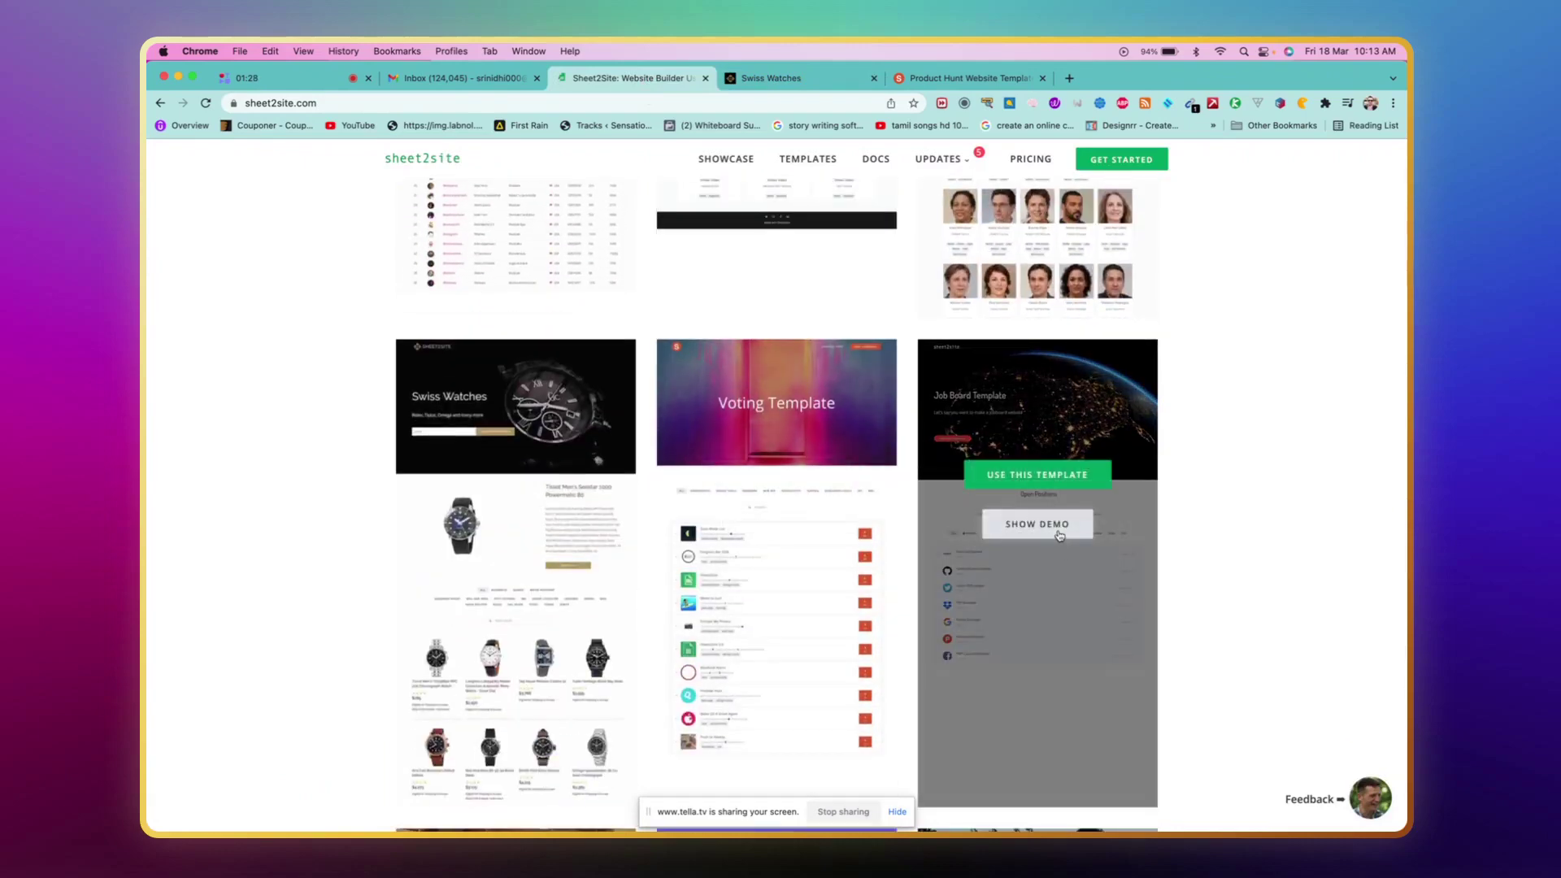
# - Open the Job Board demo, close the Swiss Watches tab, and expand Dark Mode List
pyautogui.click(1037, 524)
pyautogui.click(1026, 78)
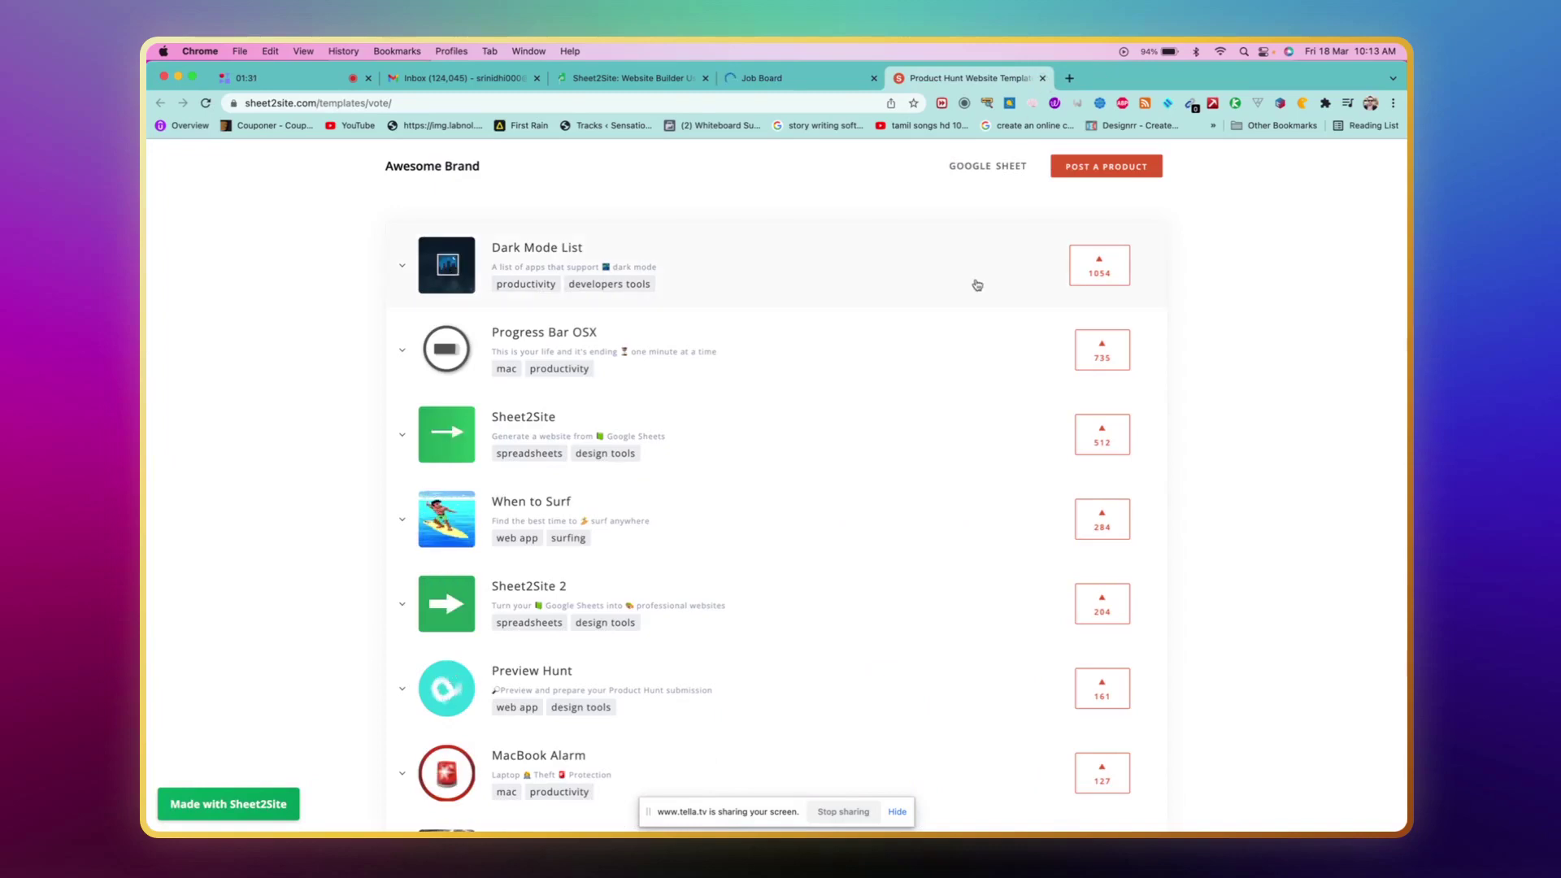
pyautogui.click(977, 283)
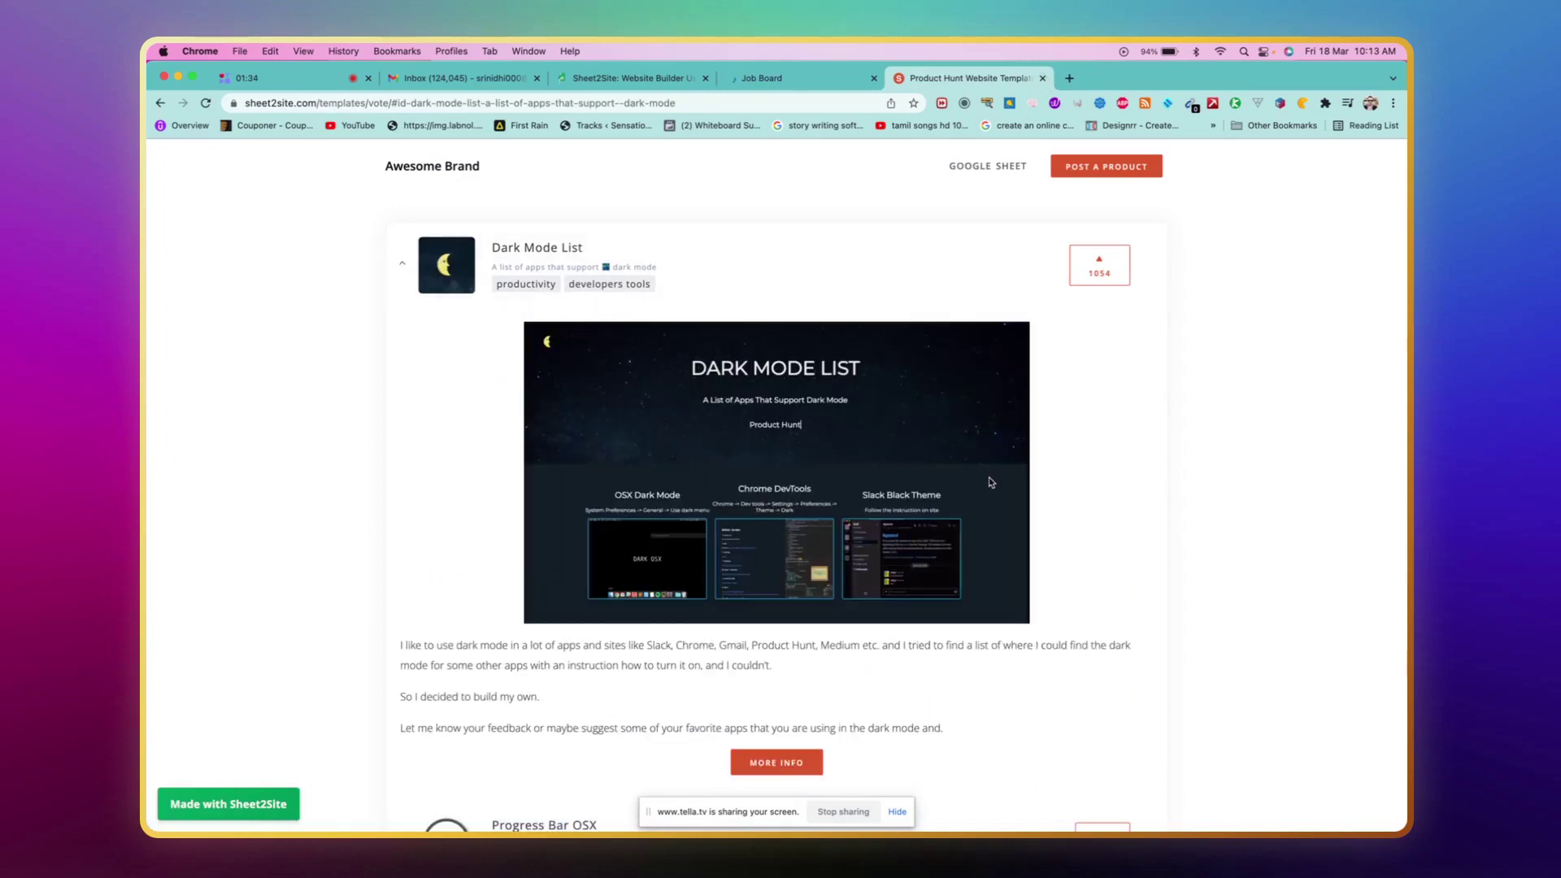
pyautogui.scroll(-2, 876, 464)
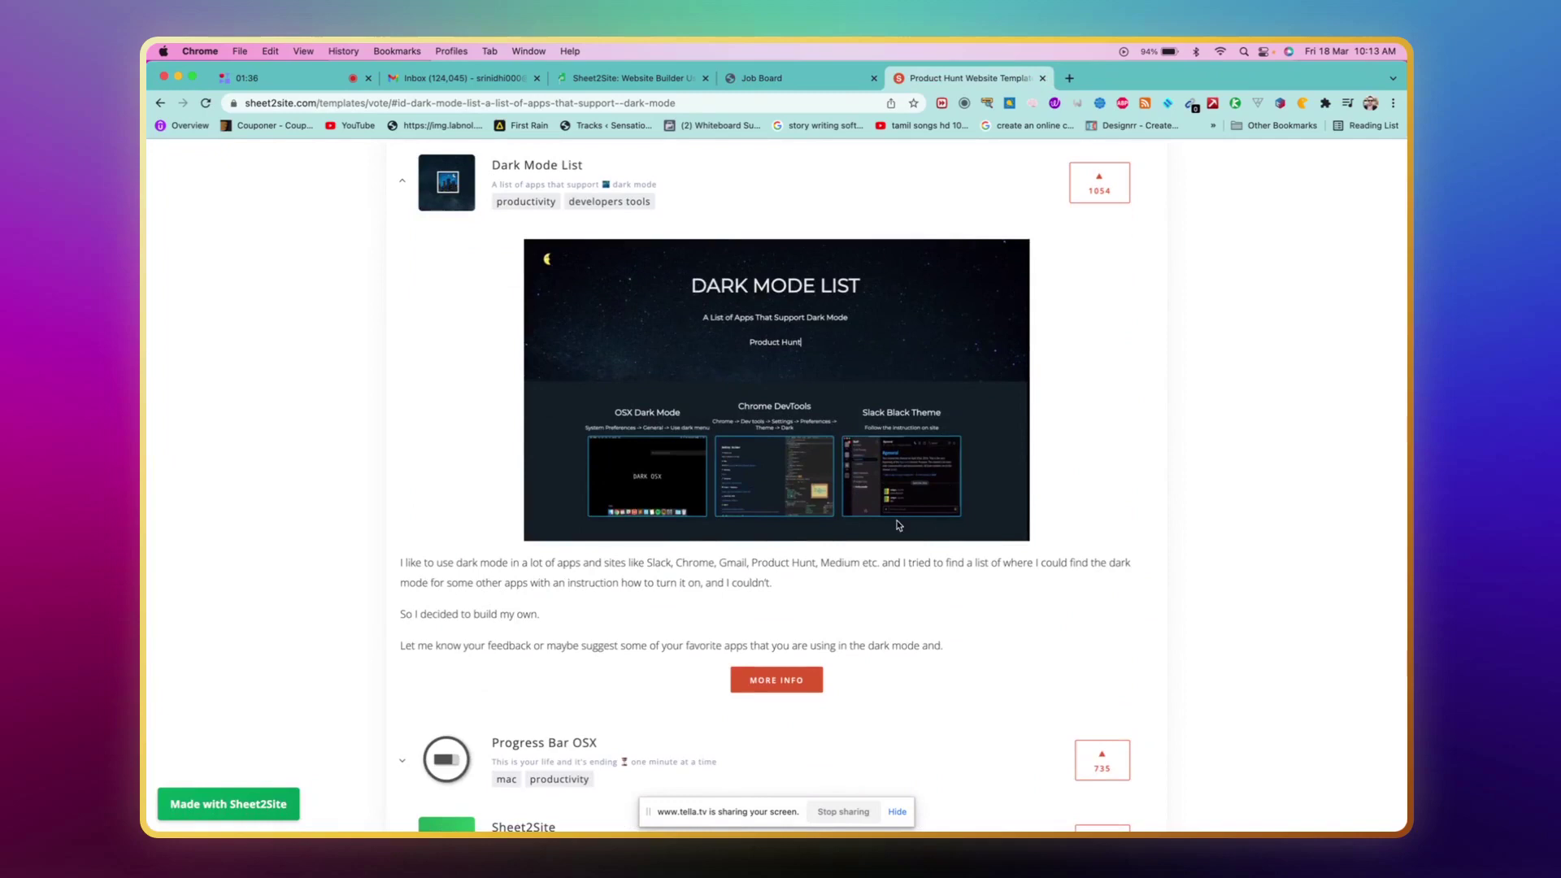
pyautogui.scroll(-2, 994, 614)
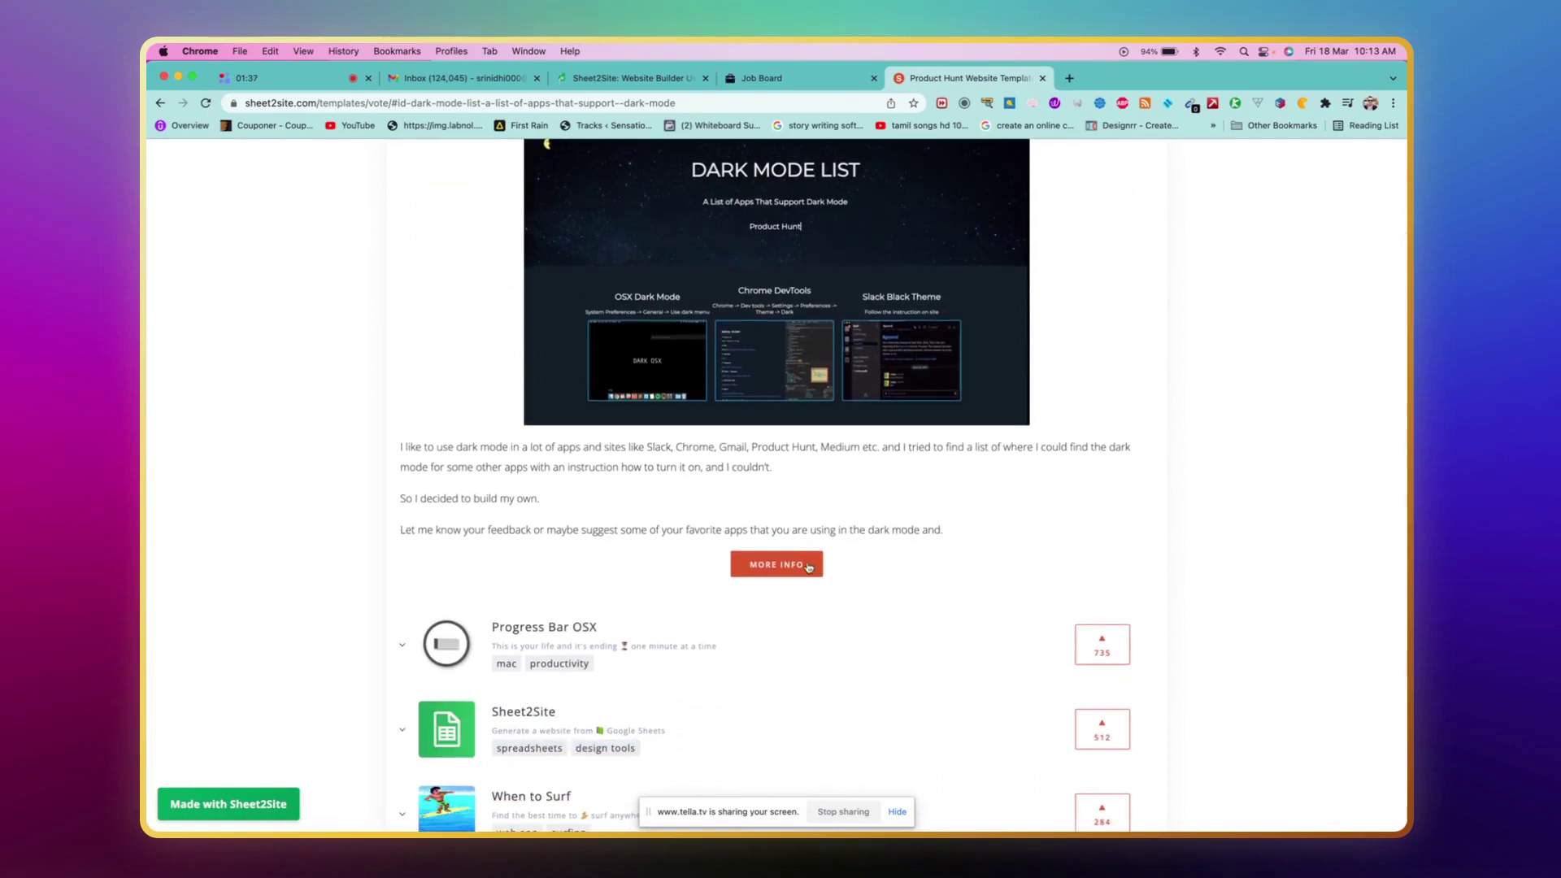
pyautogui.scroll(4, 918, 546)
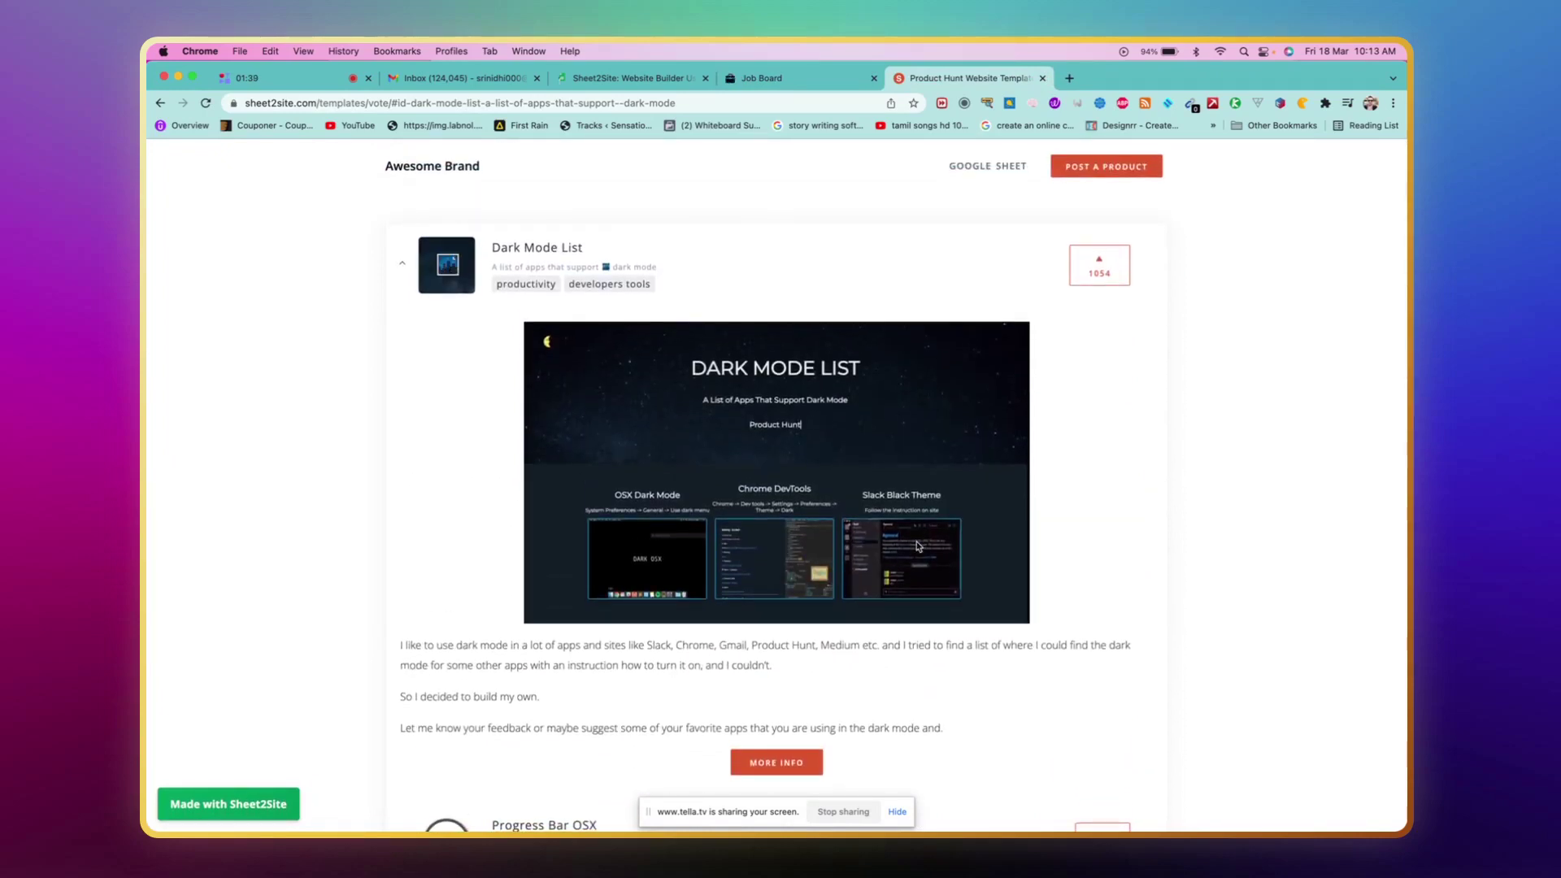
# - Expand the 10x Engineer and Front End Engineer postings, then return to the gallery
pyautogui.click(822, 78)
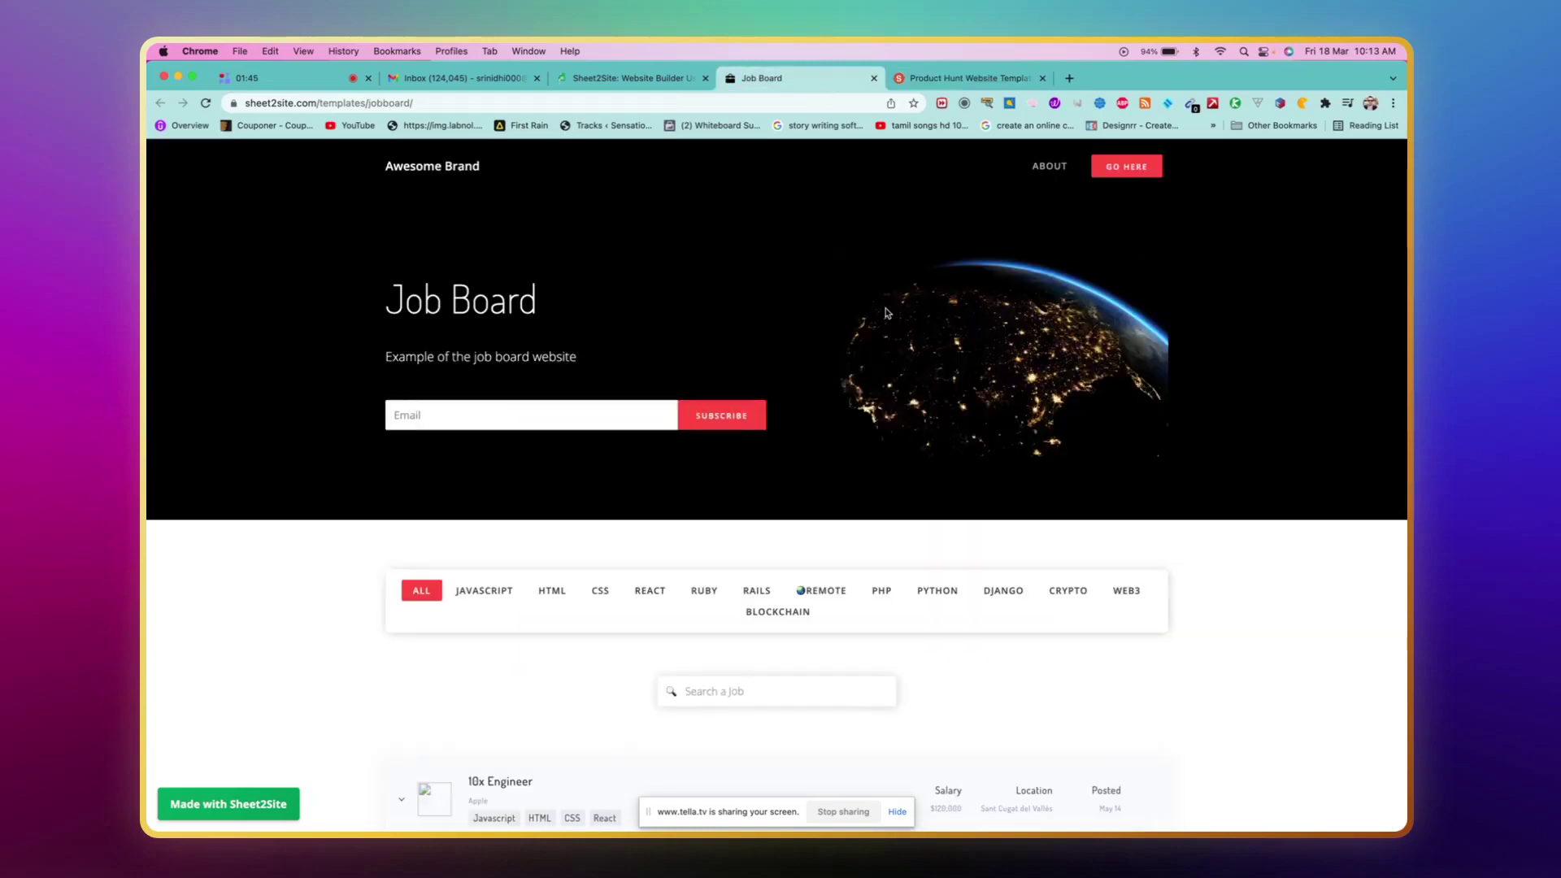
pyautogui.scroll(-8, 887, 312)
pyautogui.scroll(-2, 1314, 340)
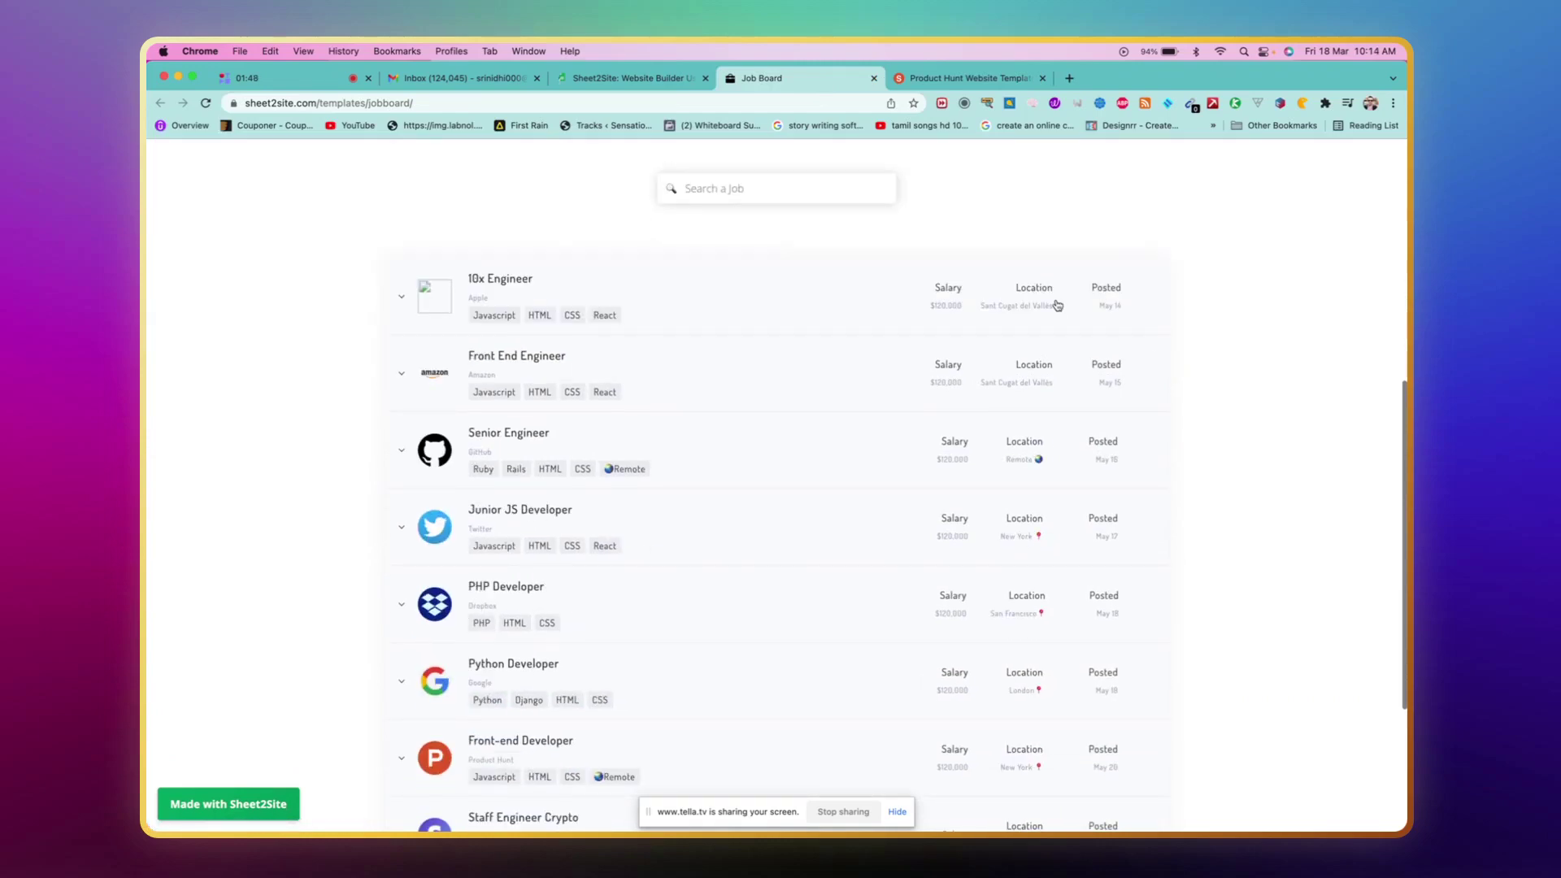
pyautogui.click(1057, 305)
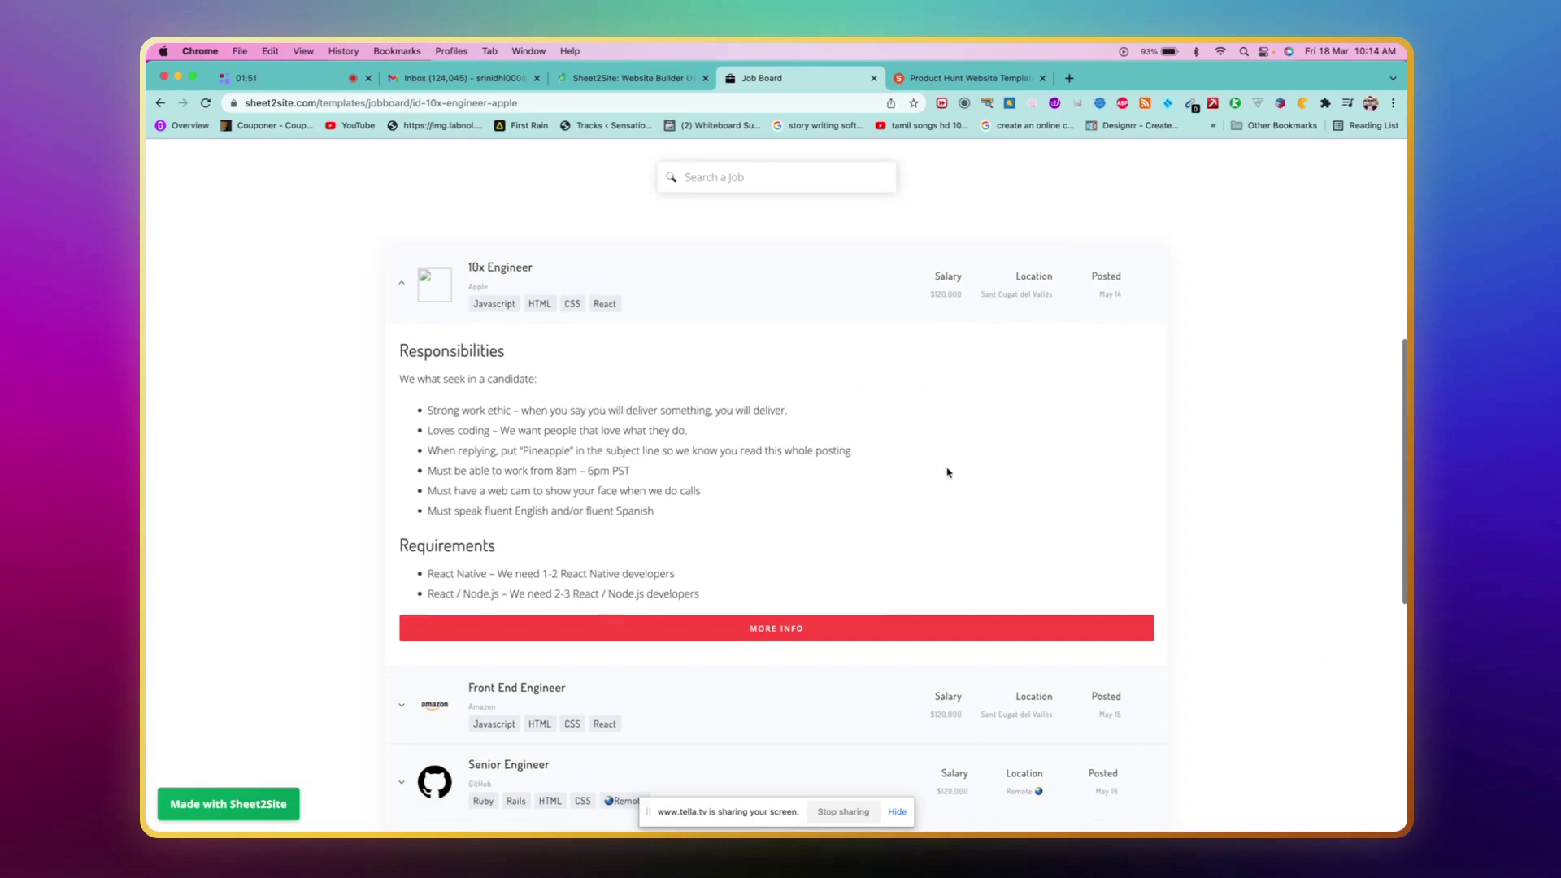
pyautogui.scroll(-4, 947, 473)
pyautogui.click(910, 489)
pyautogui.scroll(-5, 910, 501)
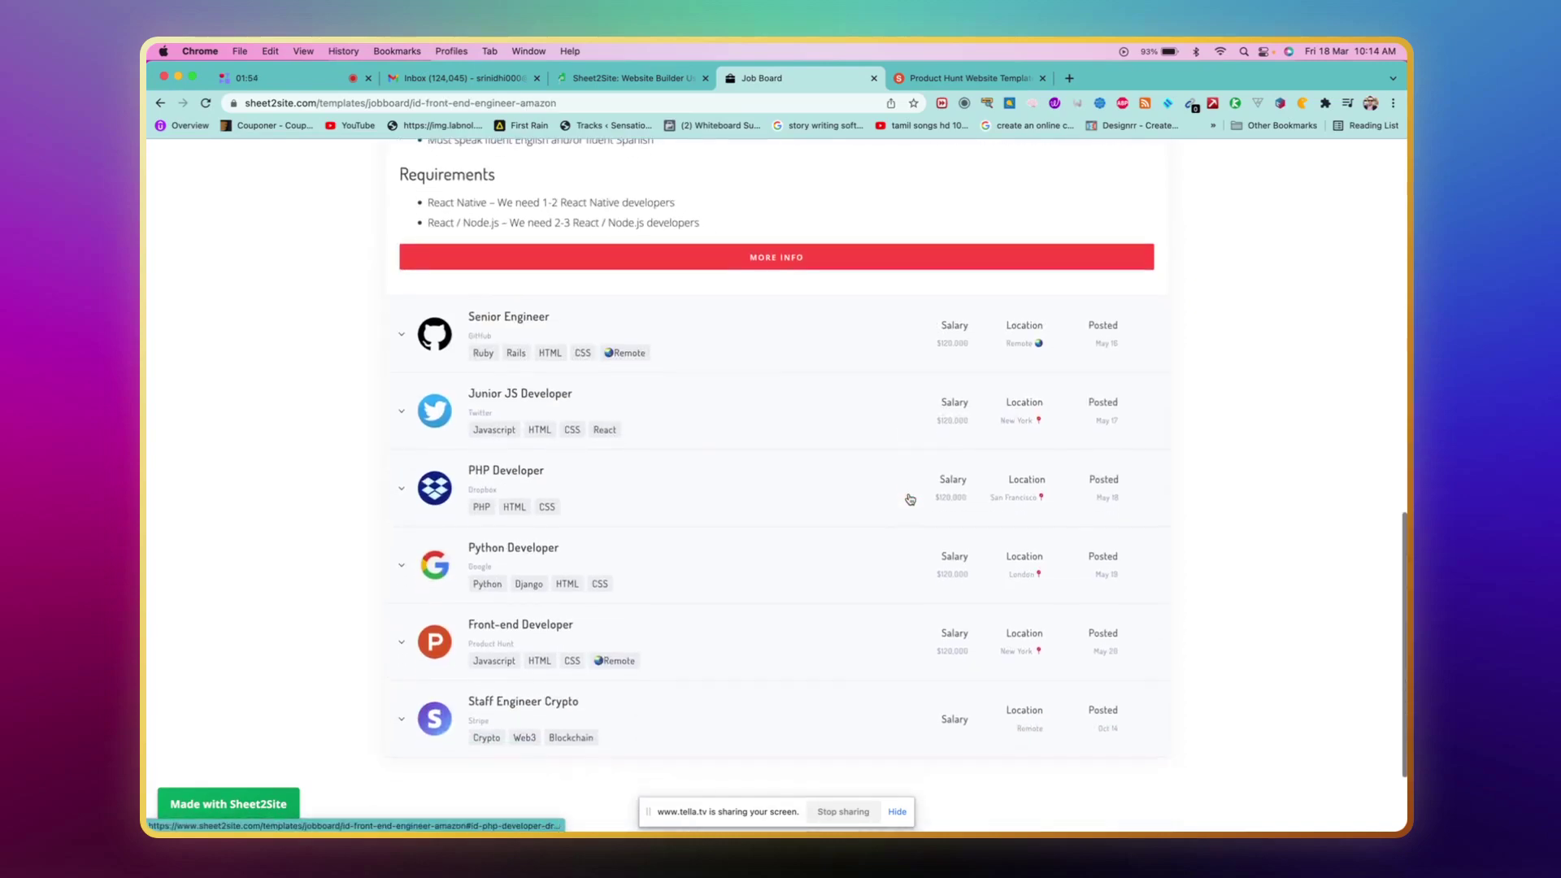
pyautogui.scroll(-5, 909, 500)
pyautogui.scroll(10, 910, 501)
pyautogui.scroll(6, 910, 500)
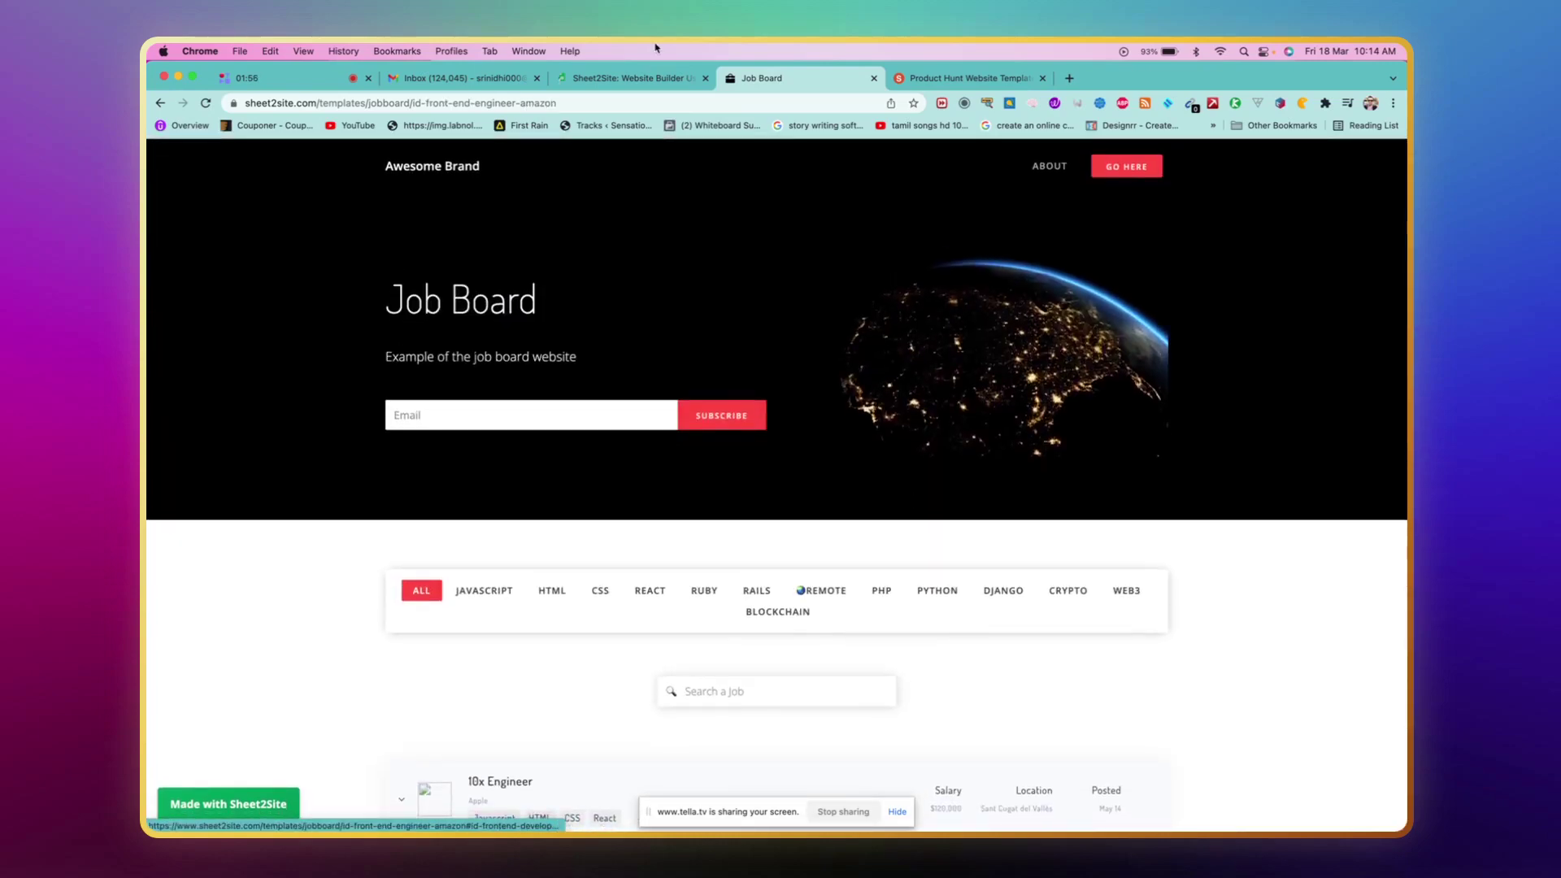
pyautogui.click(634, 79)
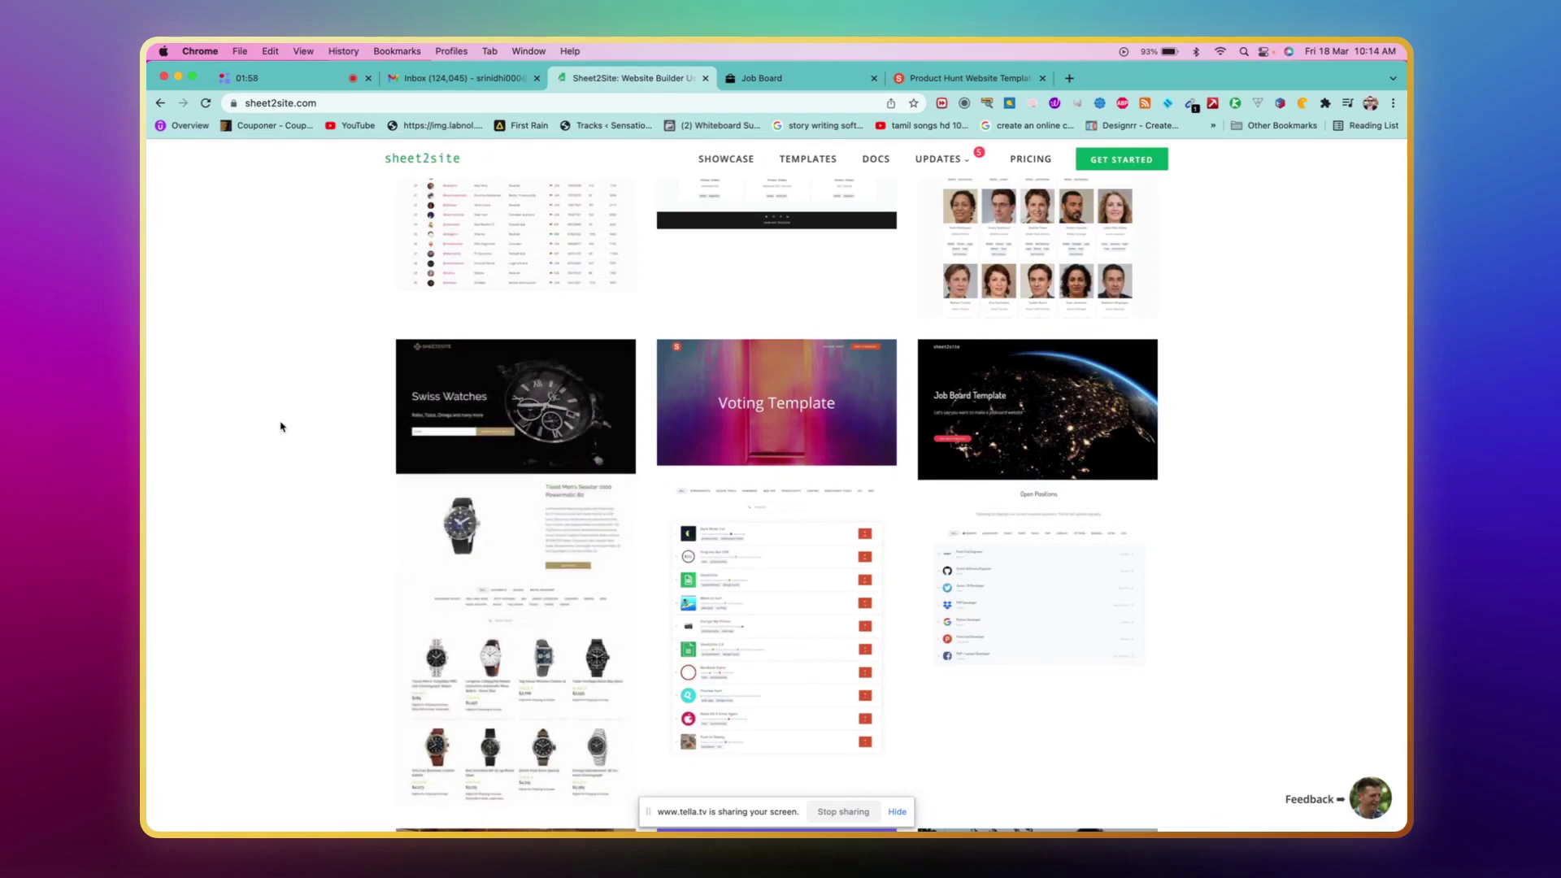
pyautogui.scroll(3, 288, 425)
pyautogui.scroll(3, 288, 425)
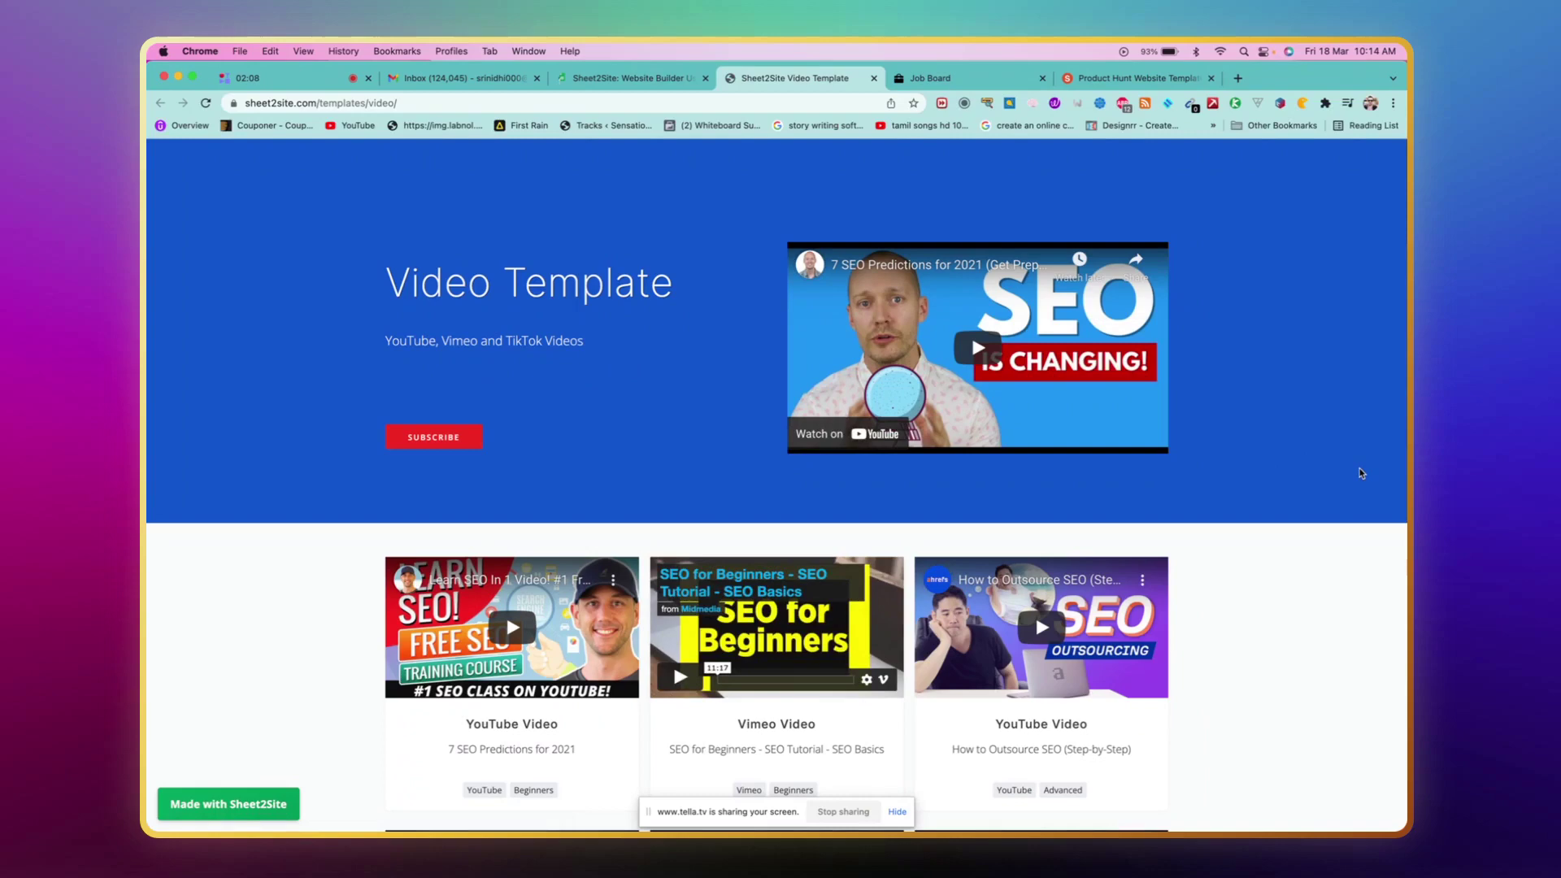
pyautogui.scroll(-8, 1266, 458)
pyautogui.scroll(8, 1361, 472)
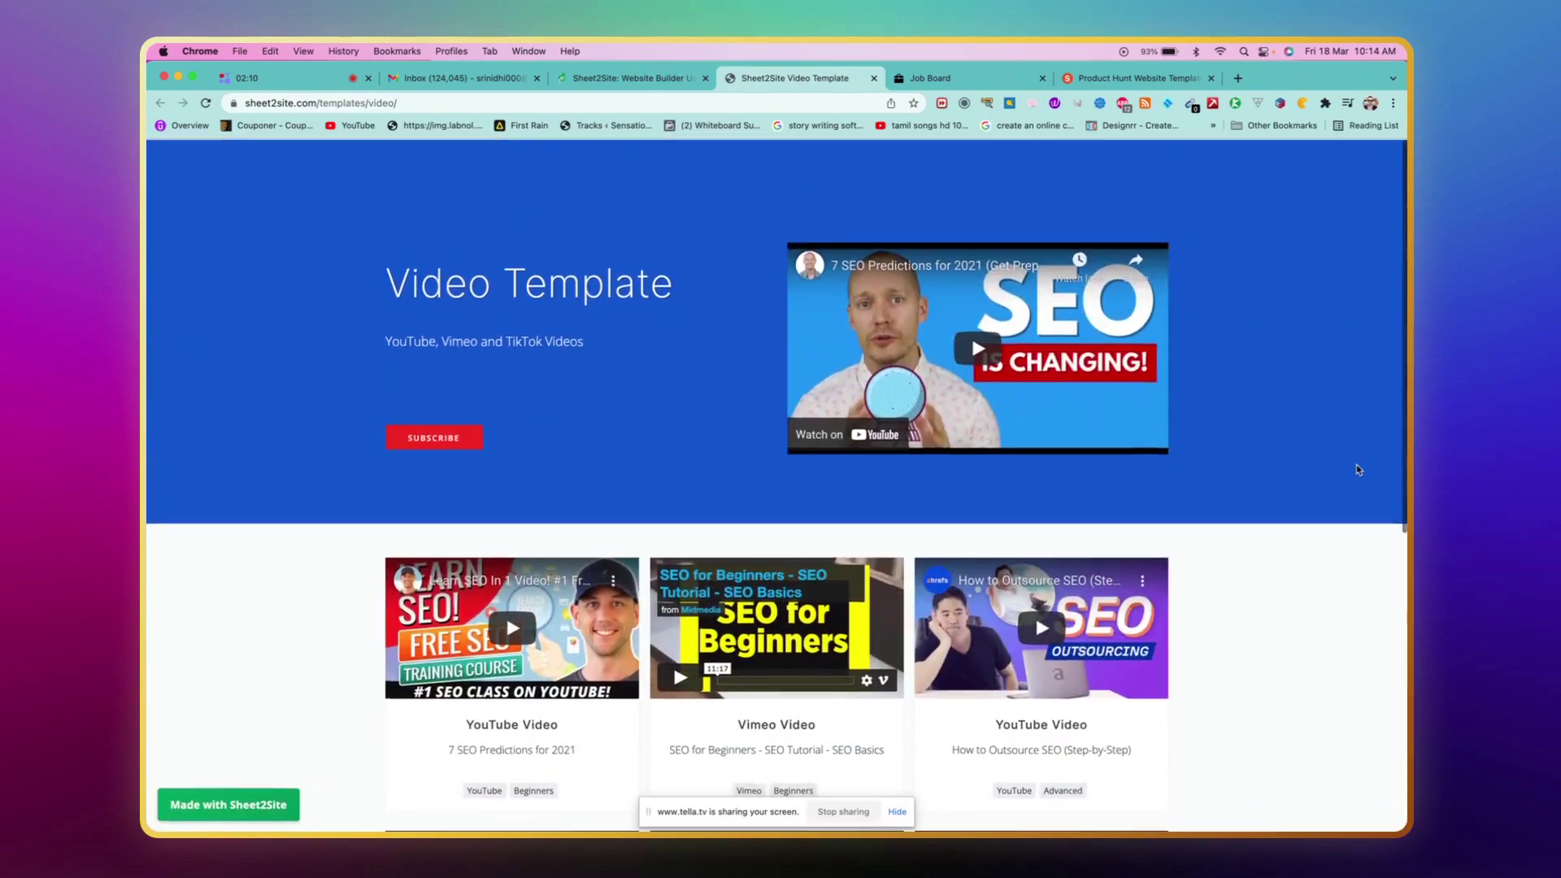
# - Return from the Video Template demo to the Sheet2Site template gallery
pyautogui.click(659, 80)
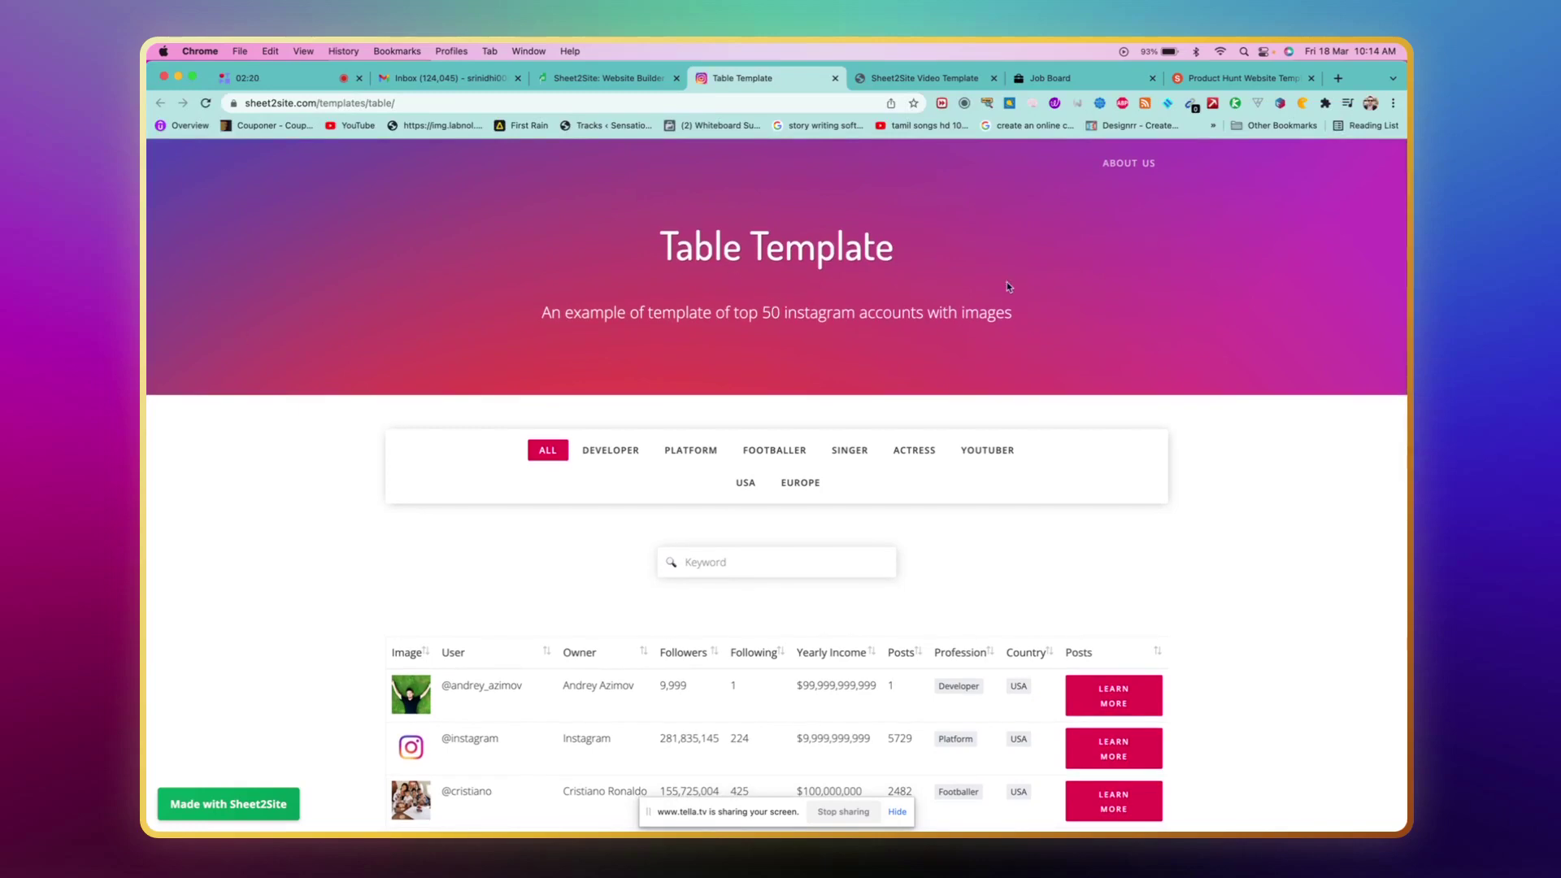
pyautogui.scroll(-10, 1256, 350)
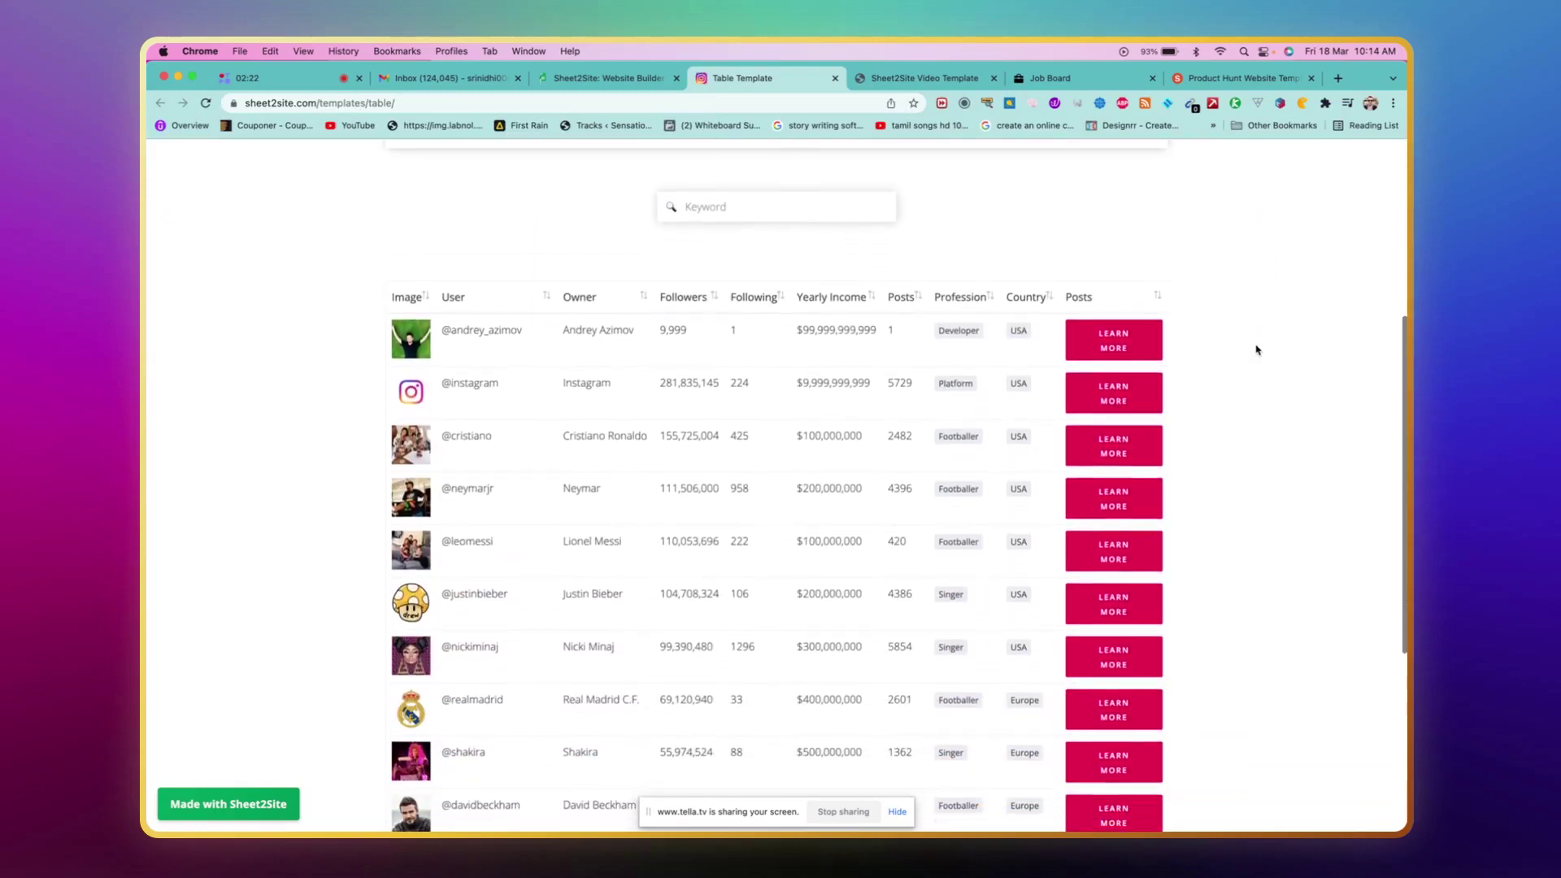
pyautogui.scroll(-2, 1256, 350)
pyautogui.scroll(-2, 1257, 350)
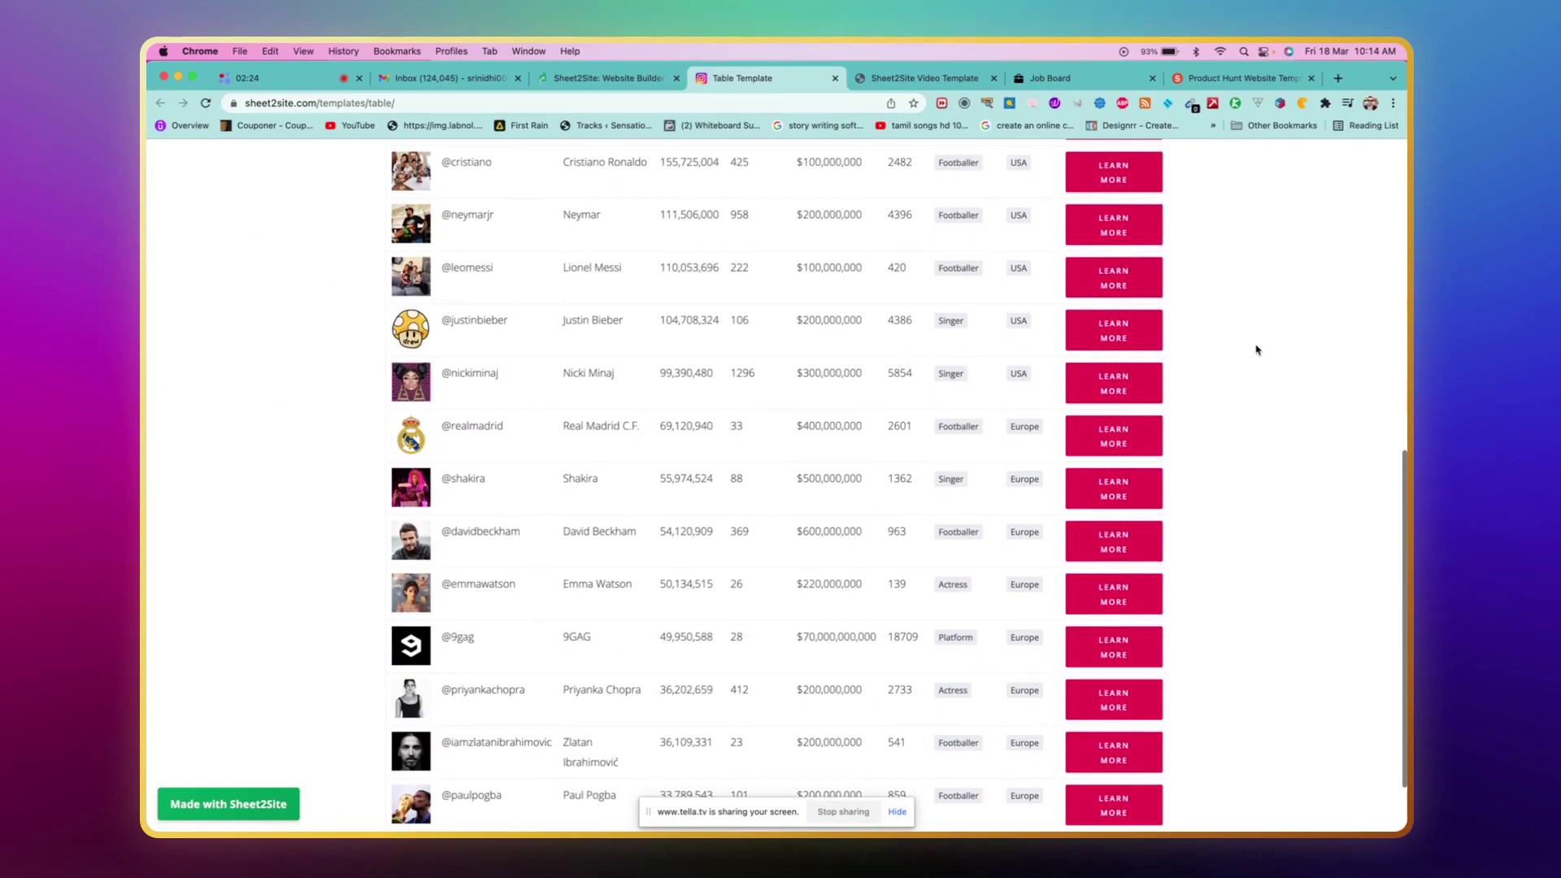
pyautogui.scroll(-2, 1256, 351)
pyautogui.scroll(8, 1256, 350)
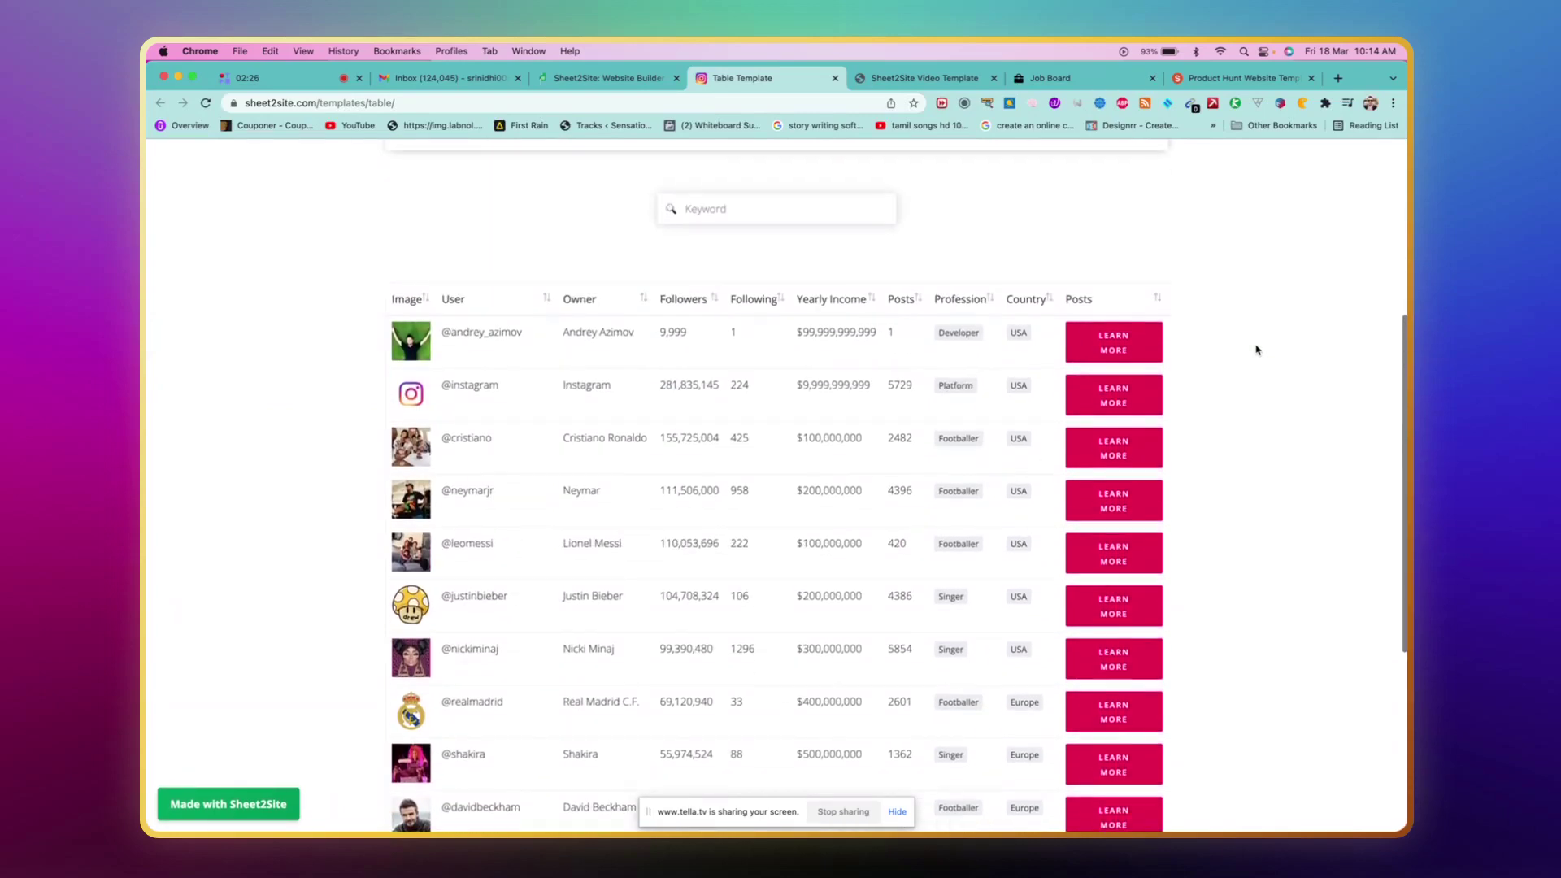
pyautogui.scroll(4, 1256, 350)
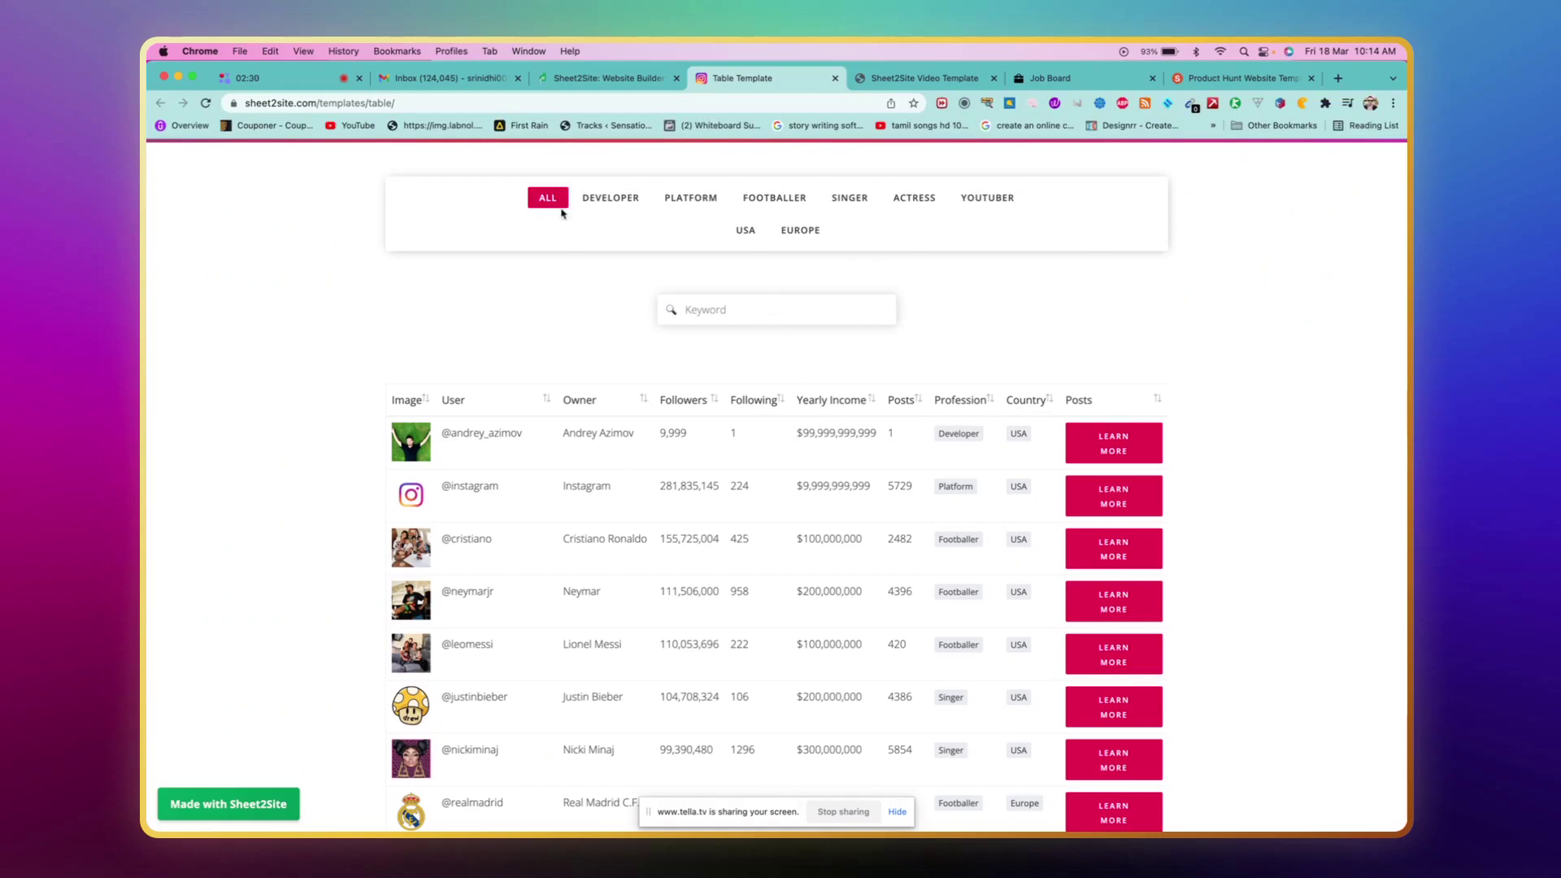
# - Filter the Instagram table to Developer, then Footballer, and return to the gallery
pyautogui.click(589, 200)
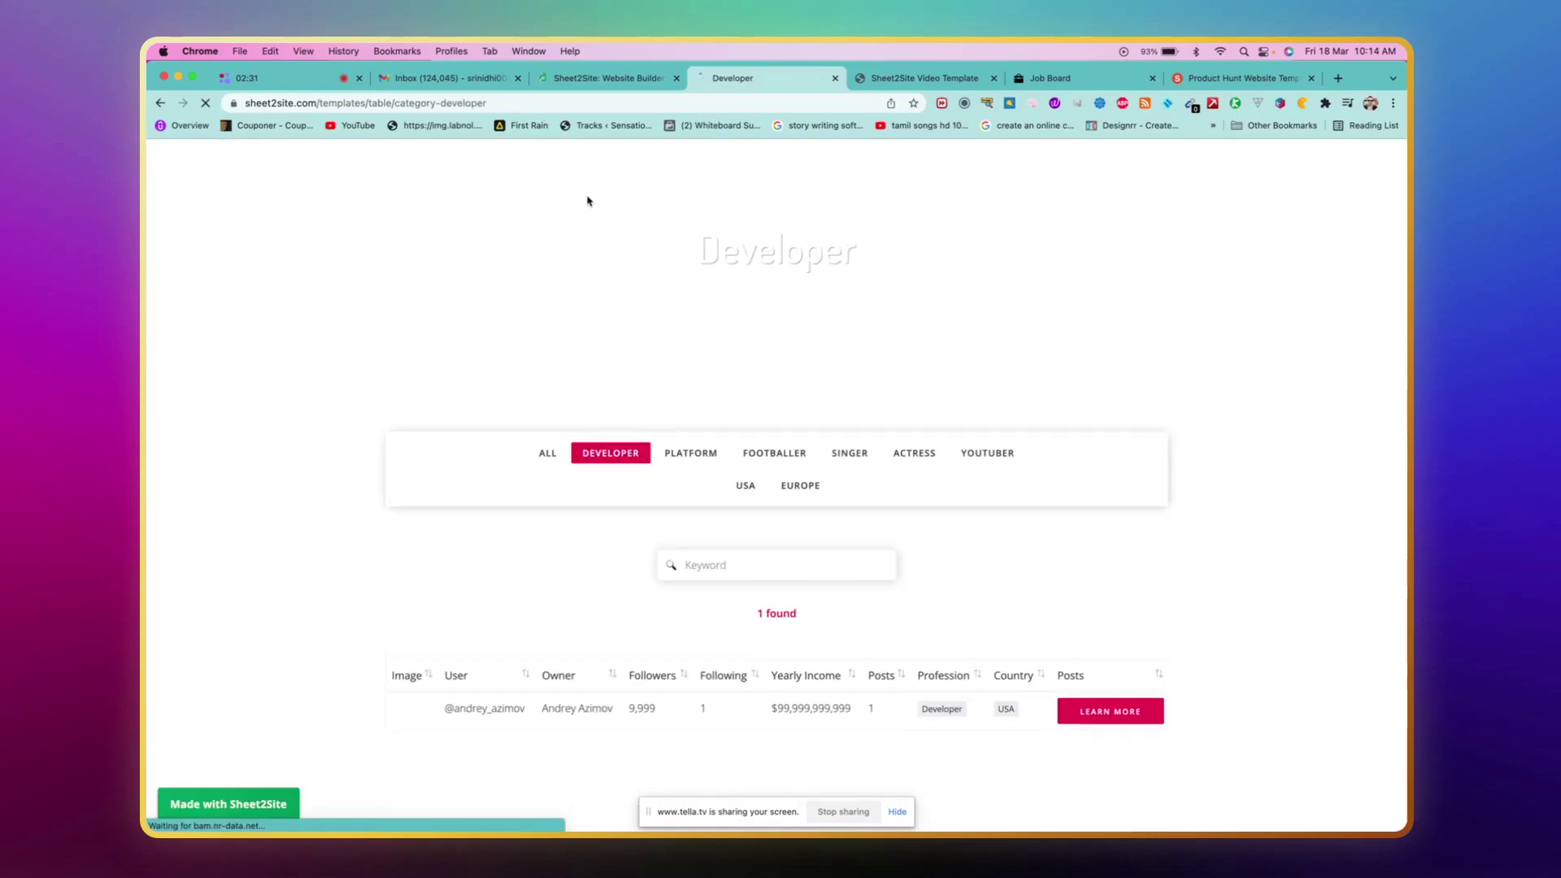
pyautogui.click(789, 452)
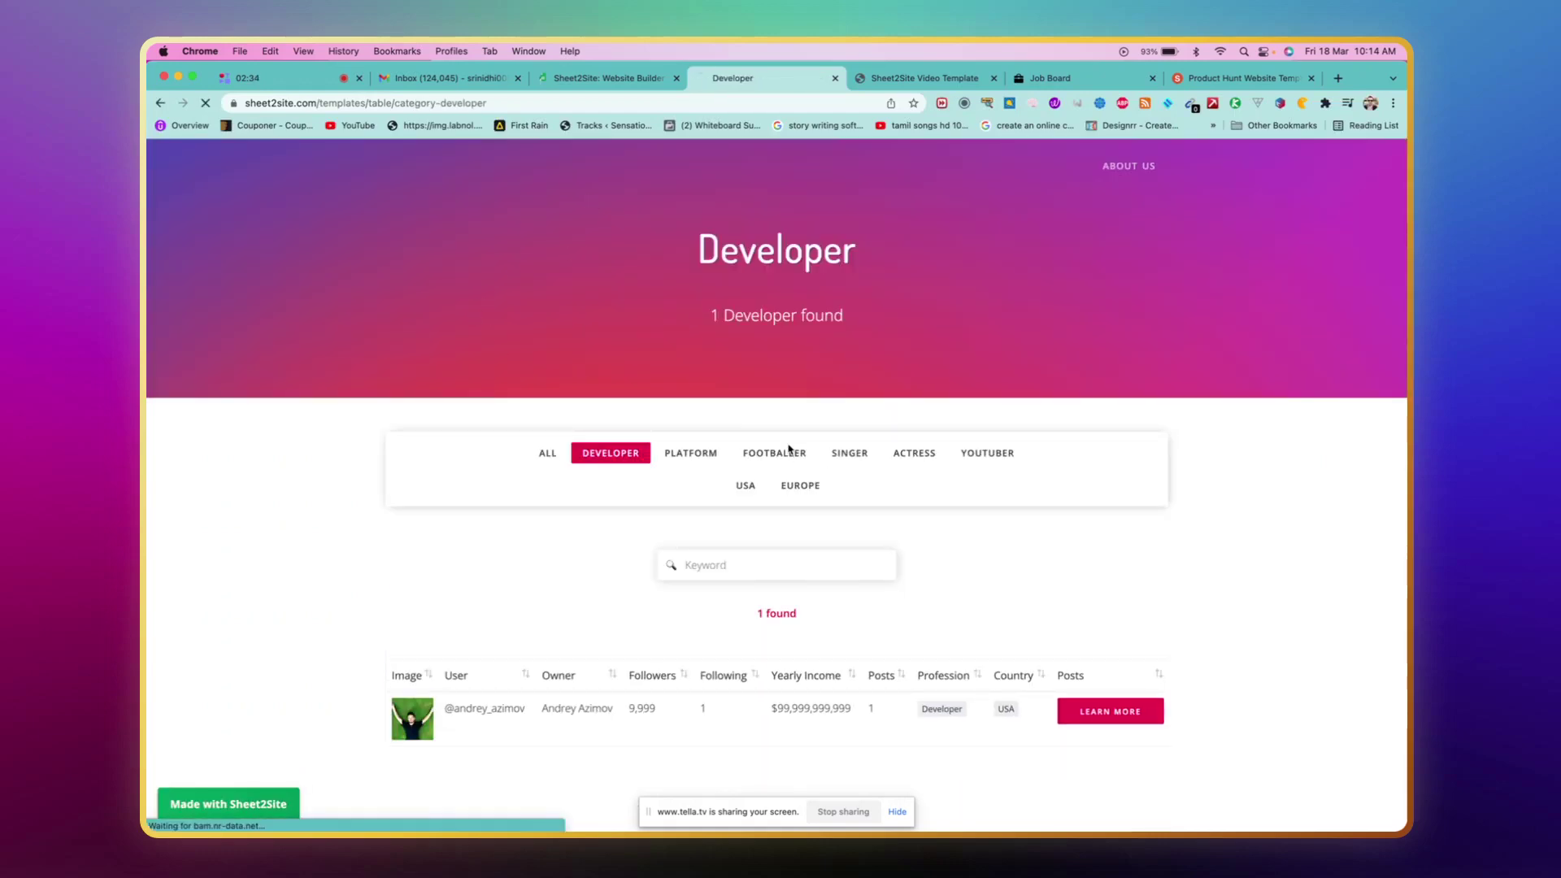
pyautogui.scroll(-5, 1304, 354)
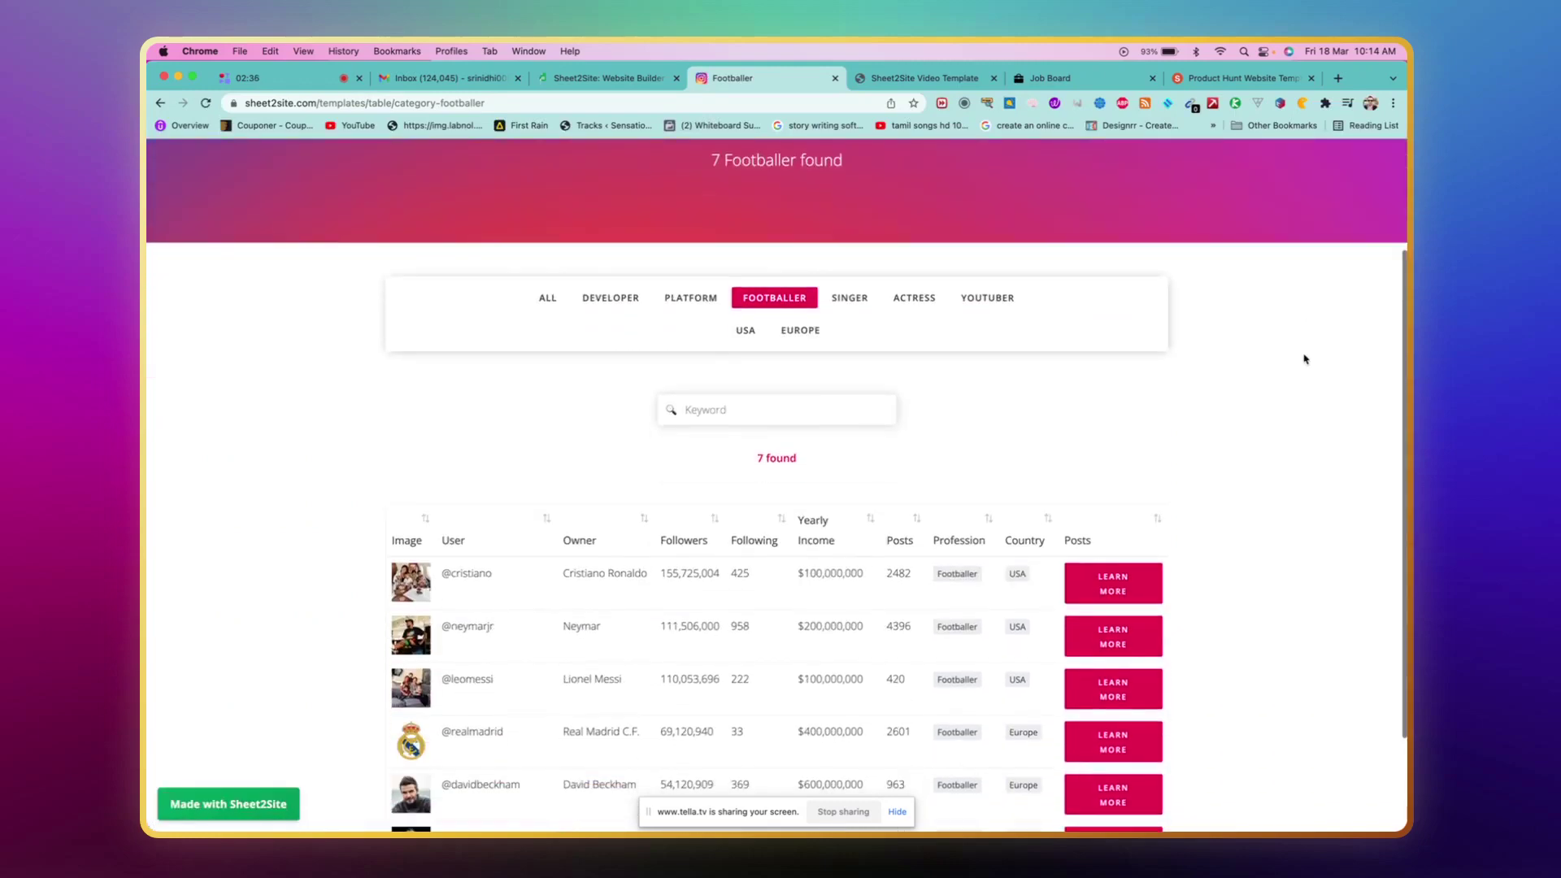
pyautogui.scroll(5, 1305, 358)
pyautogui.click(610, 78)
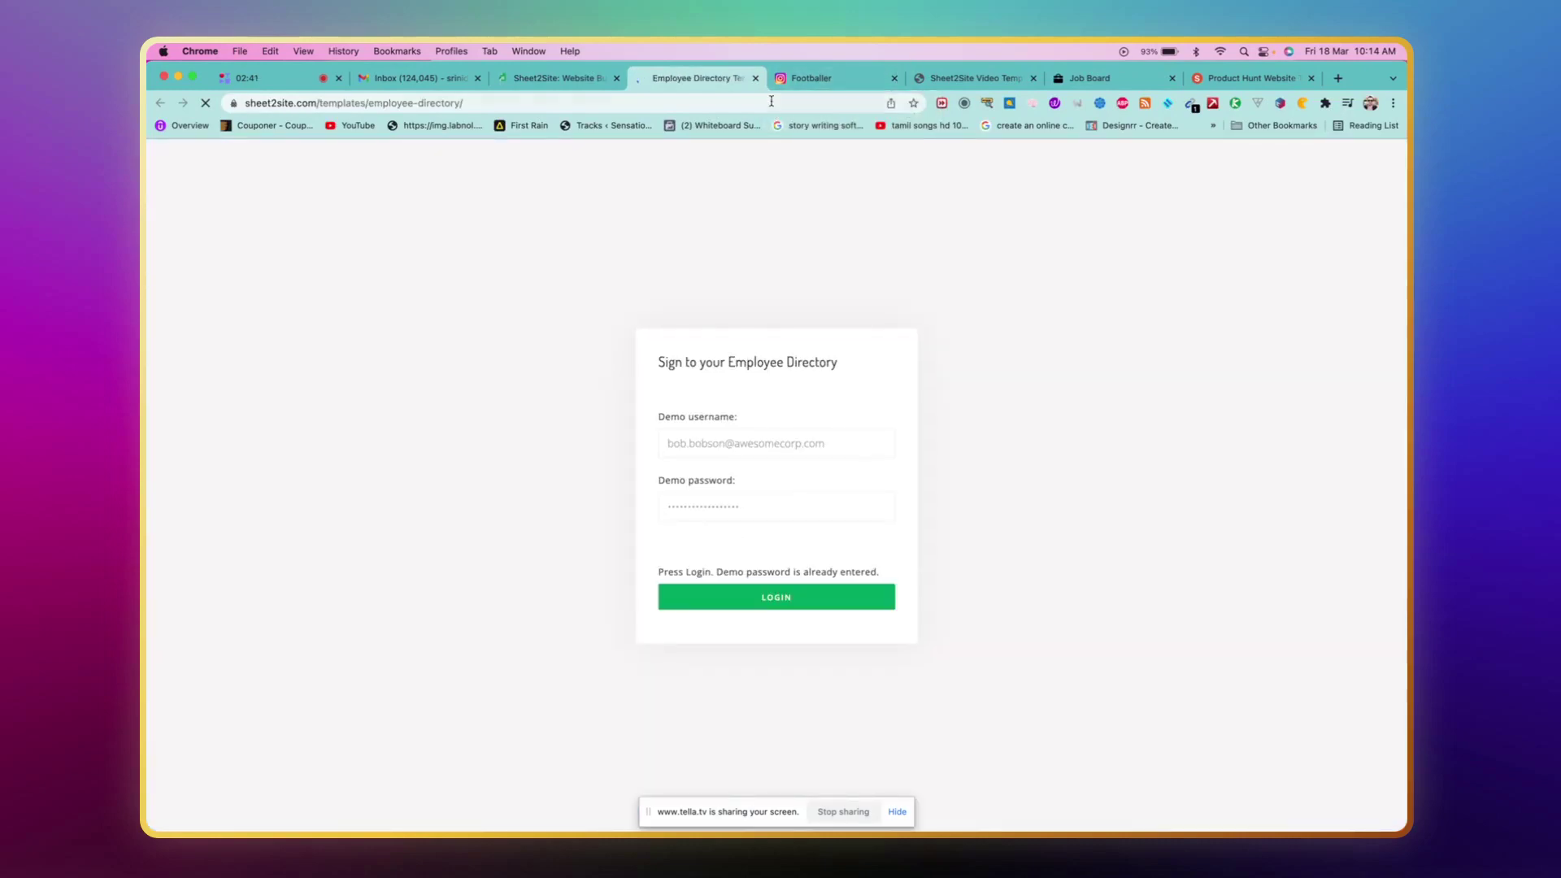
pyautogui.click(569, 79)
pyautogui.click(684, 78)
pyautogui.click(774, 600)
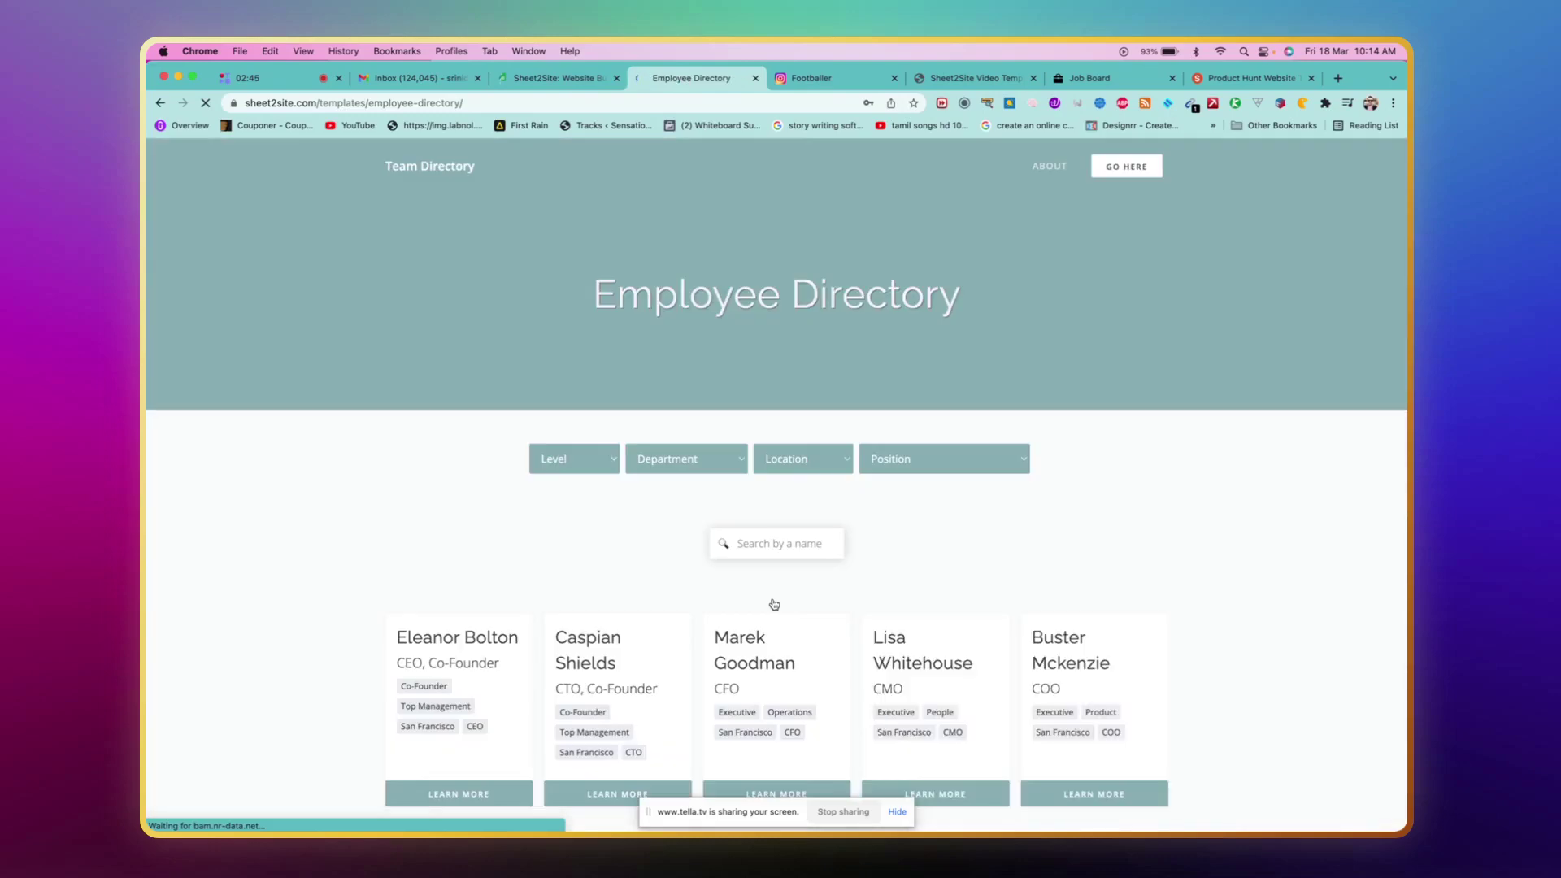
pyautogui.scroll(-2, 1183, 470)
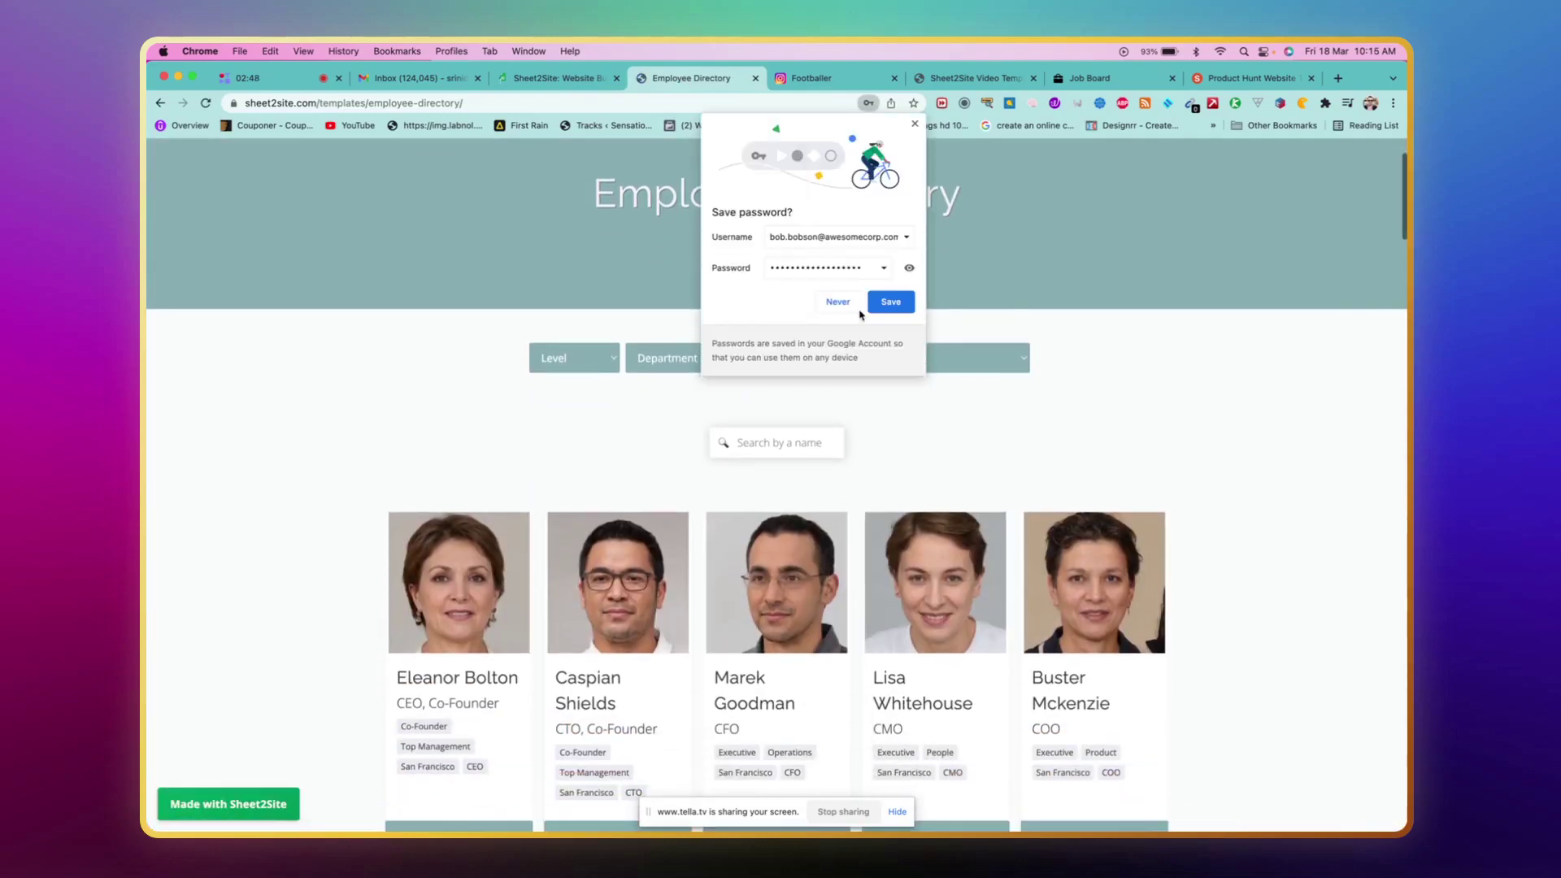
pyautogui.press('Escape')
pyautogui.scroll(-3, 1185, 340)
pyautogui.scroll(-3, 1186, 341)
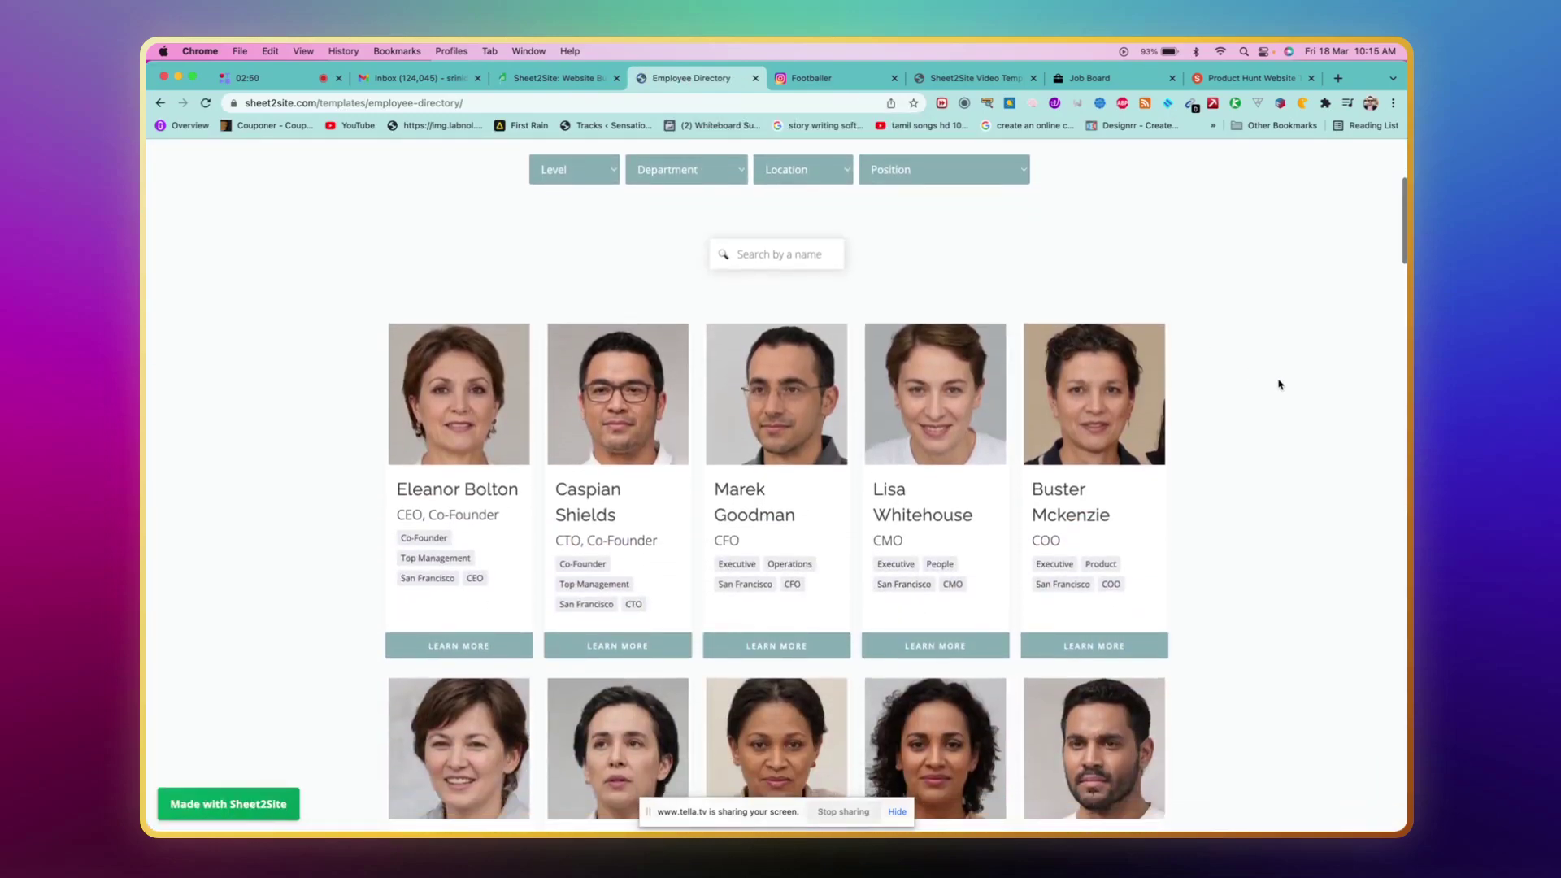
pyautogui.scroll(-5, 1278, 385)
pyautogui.scroll(-2, 1278, 386)
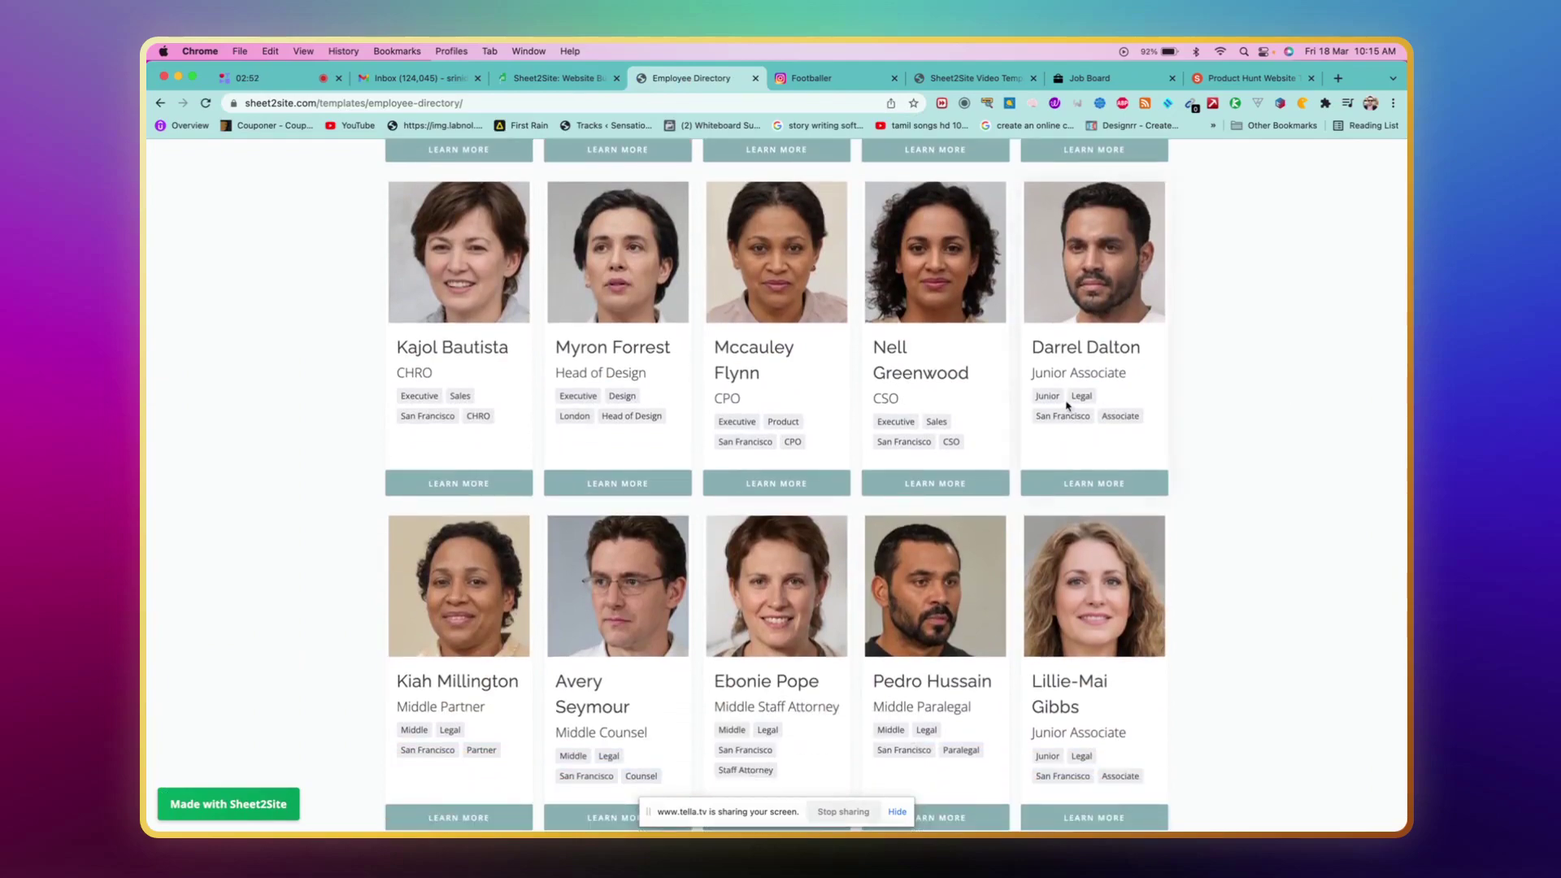
pyautogui.scroll(-3, 1246, 402)
pyautogui.scroll(-5, 1246, 401)
pyautogui.scroll(-5, 1246, 401)
pyautogui.scroll(-5, 1245, 401)
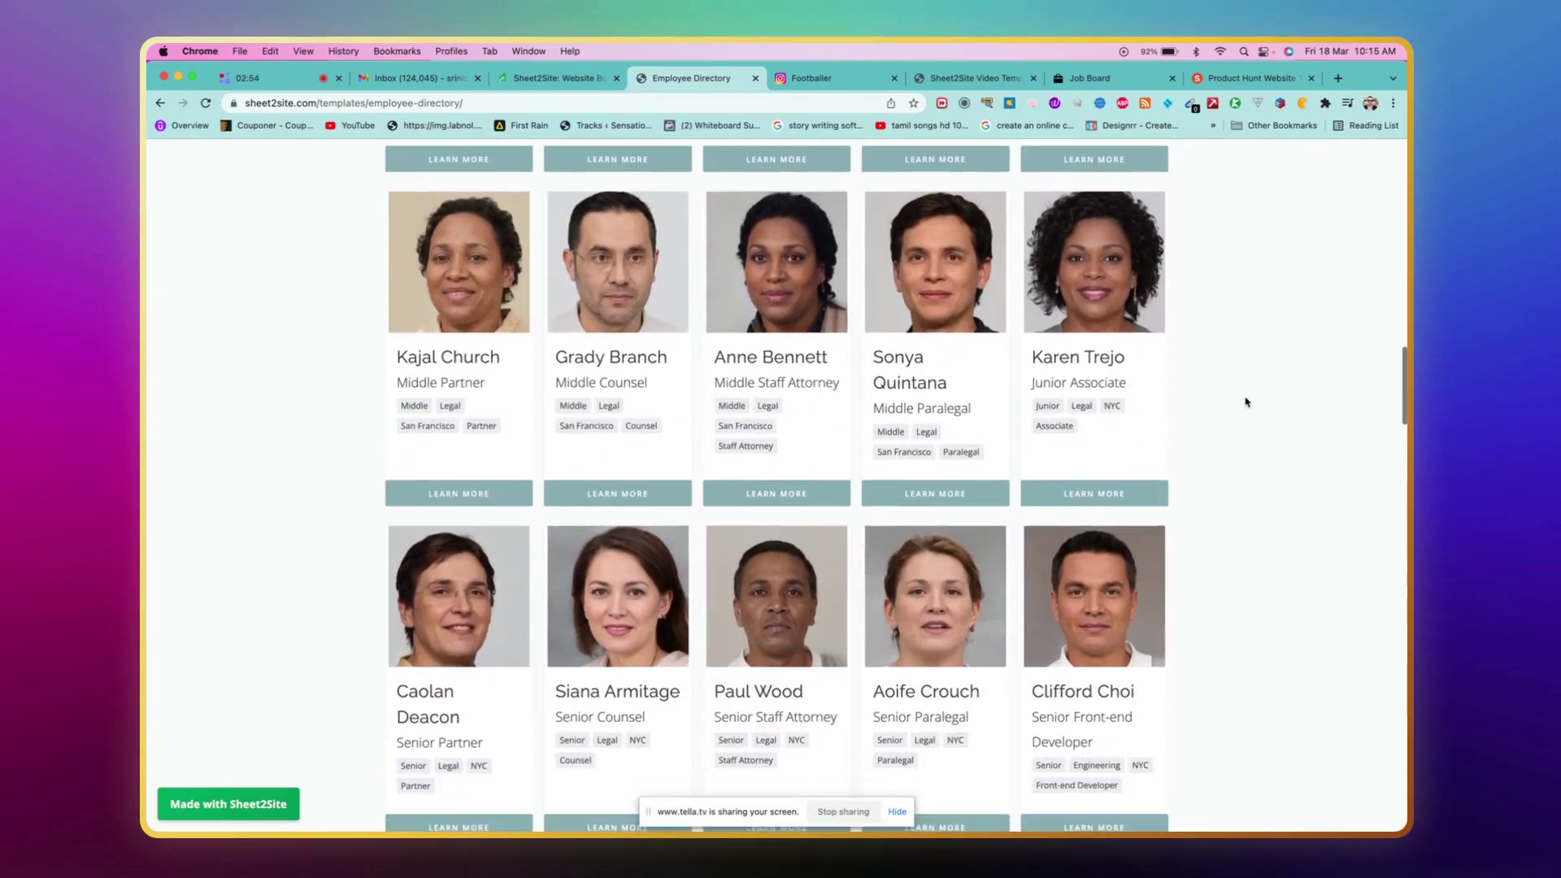
pyautogui.scroll(-5, 1245, 401)
pyautogui.scroll(-5, 1246, 402)
pyautogui.scroll(-5, 1245, 402)
pyautogui.scroll(-4, 1245, 401)
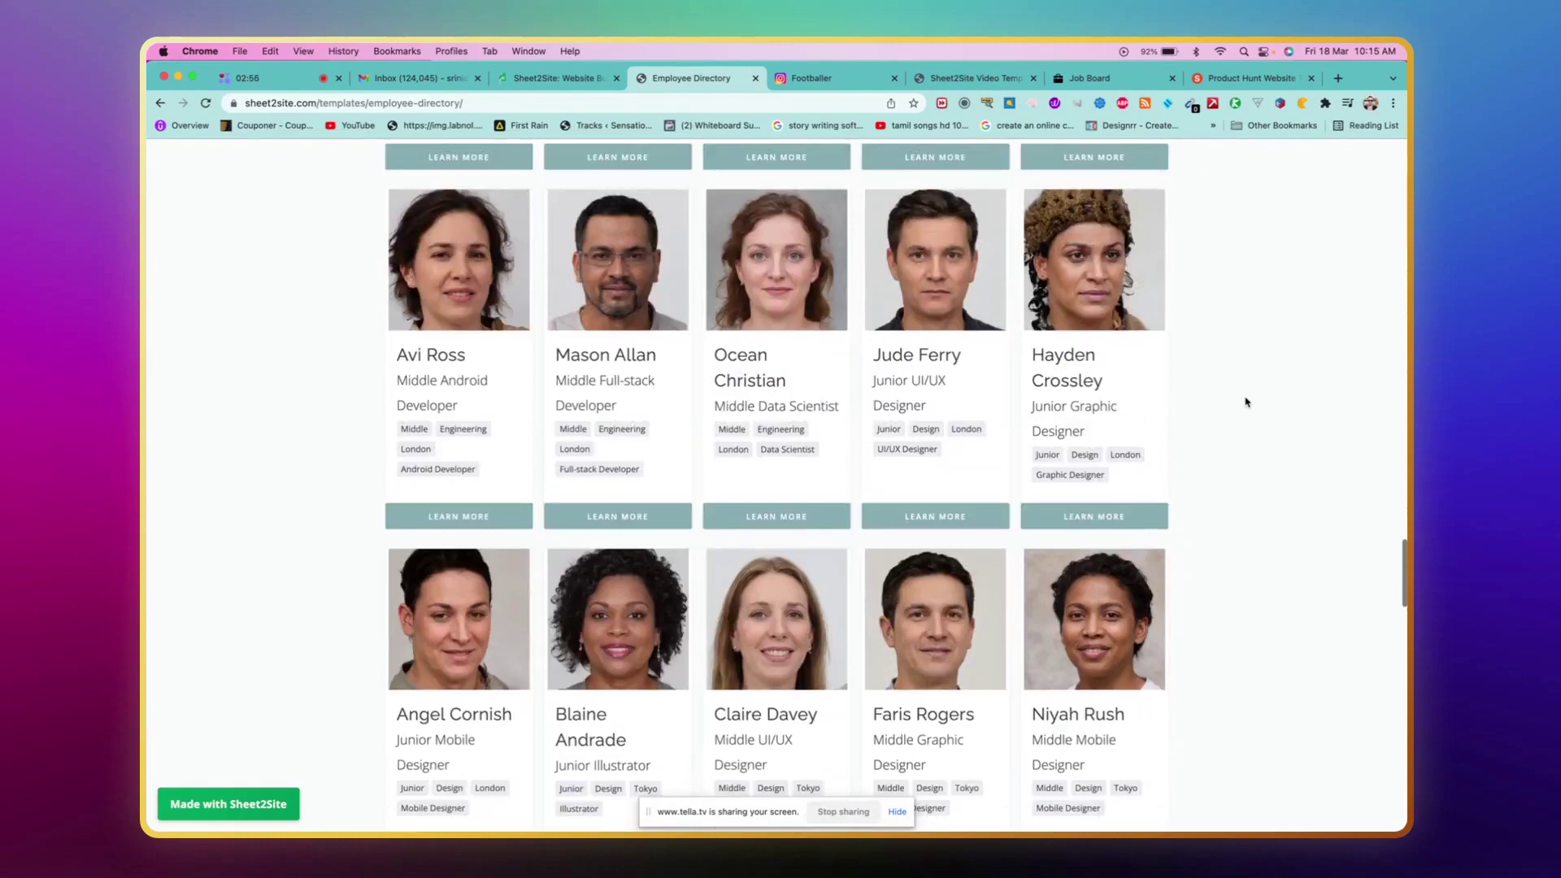
pyautogui.scroll(-5, 1246, 401)
pyautogui.scroll(-5, 1246, 401)
pyautogui.scroll(-1, 1245, 401)
pyautogui.scroll(-4, 1225, 626)
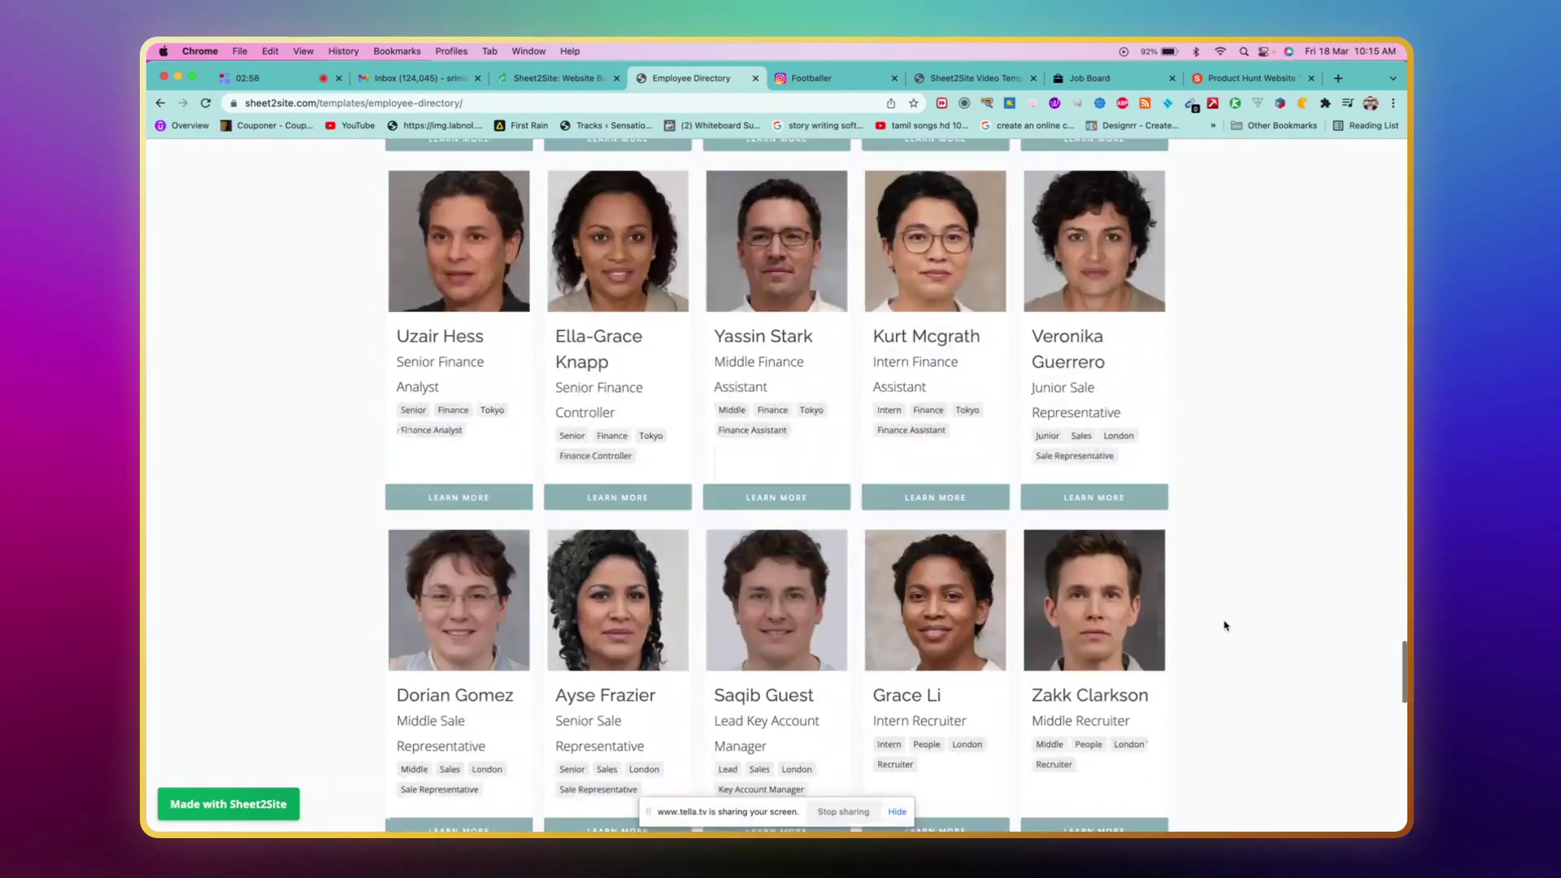
pyautogui.click(936, 499)
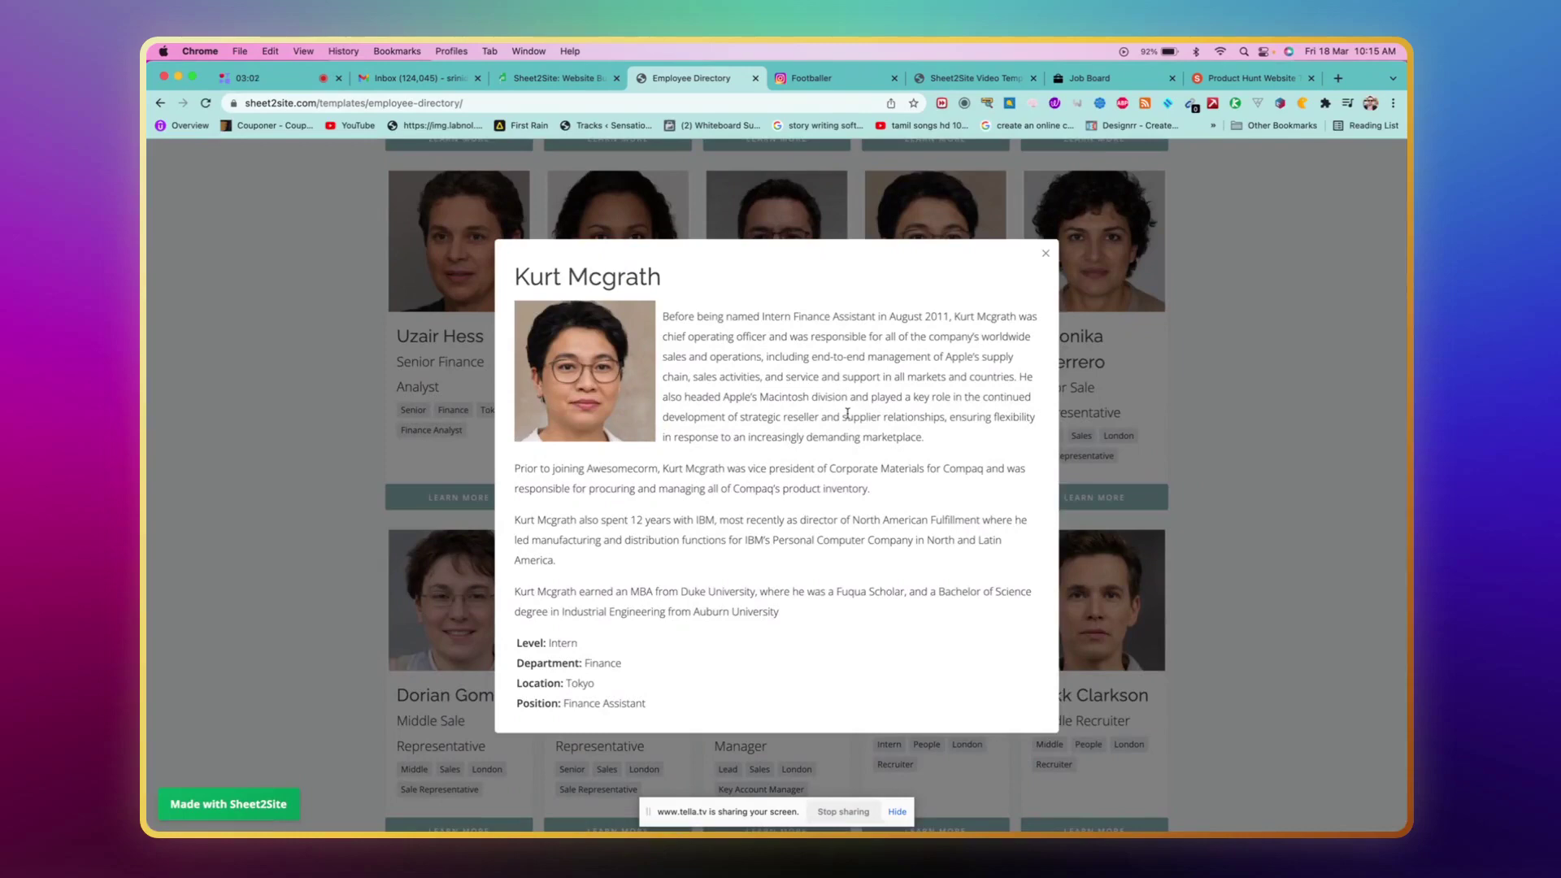
pyautogui.click(1295, 359)
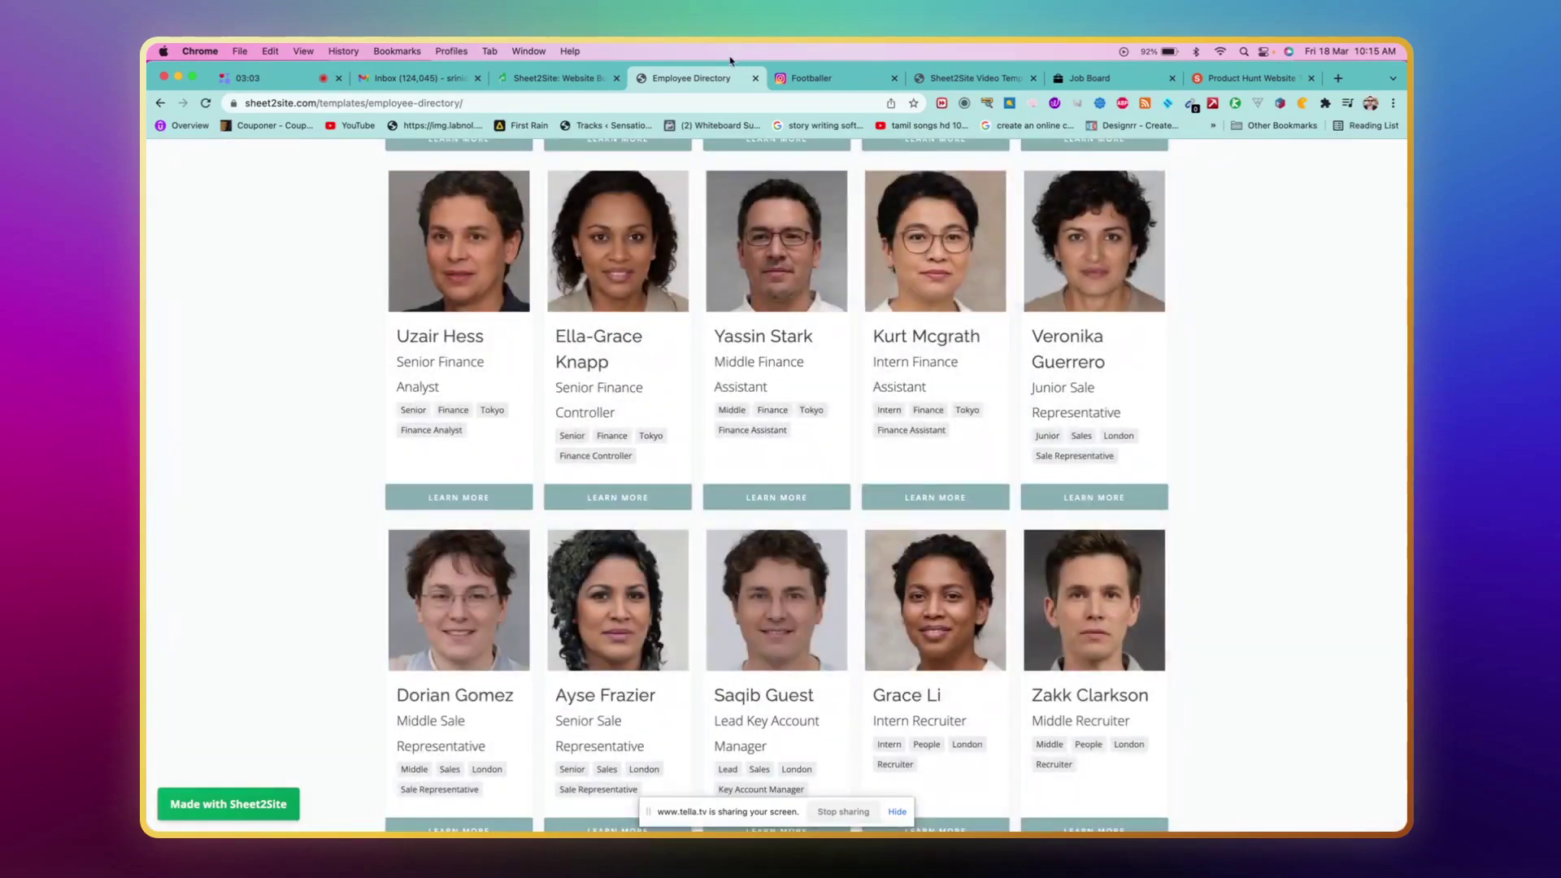
# - Open the Restaurant Menu demo, try the pizza filter, then return to the gallery
pyautogui.click(559, 79)
pyautogui.scroll(-5, 1207, 464)
pyautogui.scroll(-3, 1220, 463)
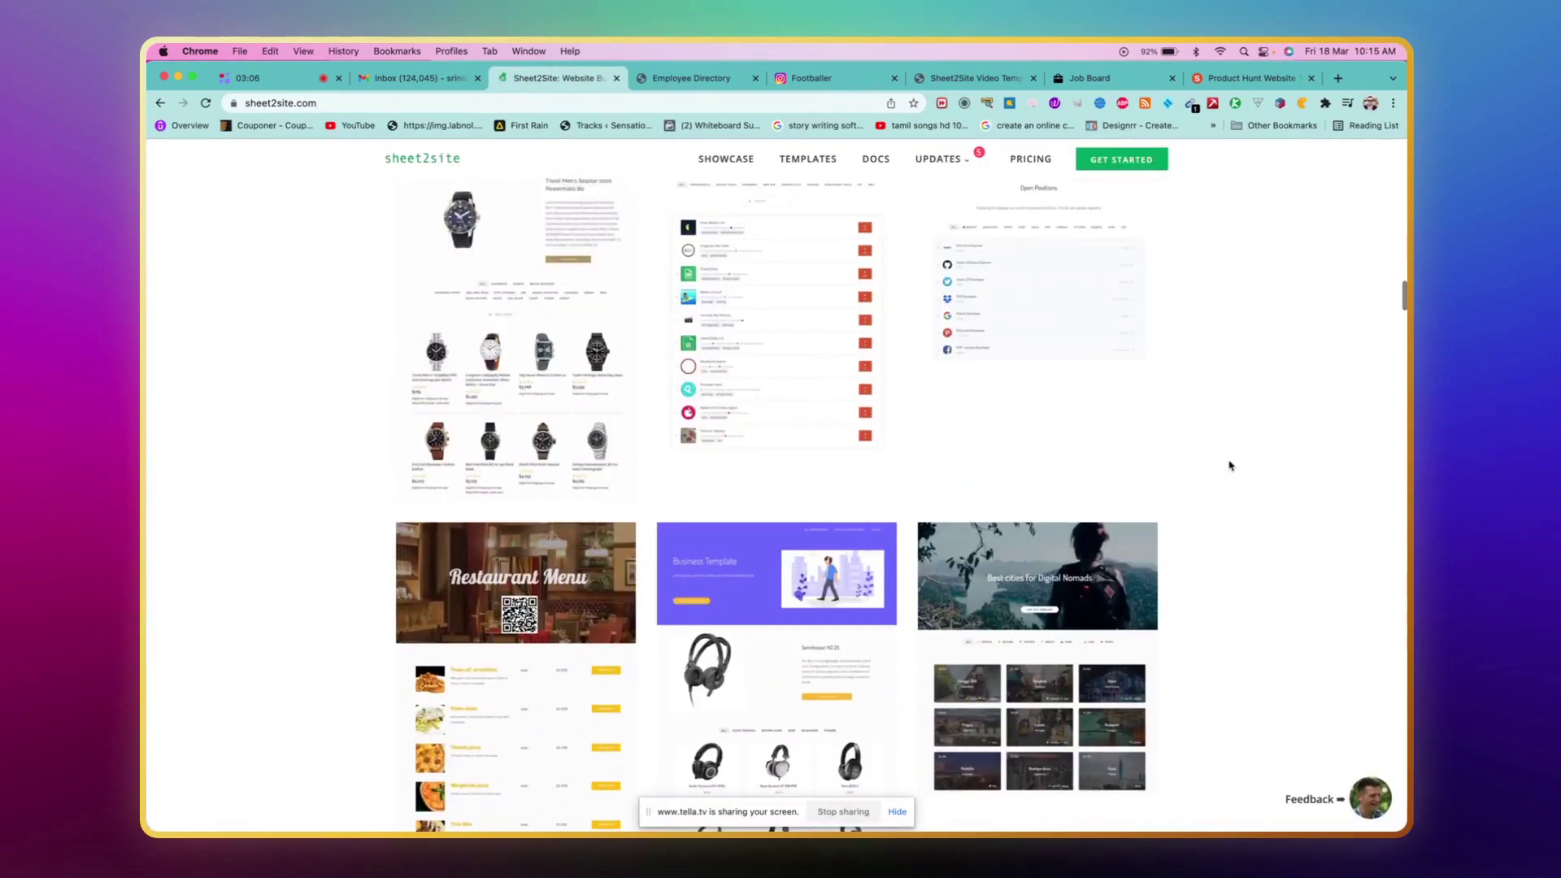
pyautogui.scroll(-2, 1226, 463)
pyautogui.scroll(-2, 1230, 466)
pyautogui.moveTo(515, 469)
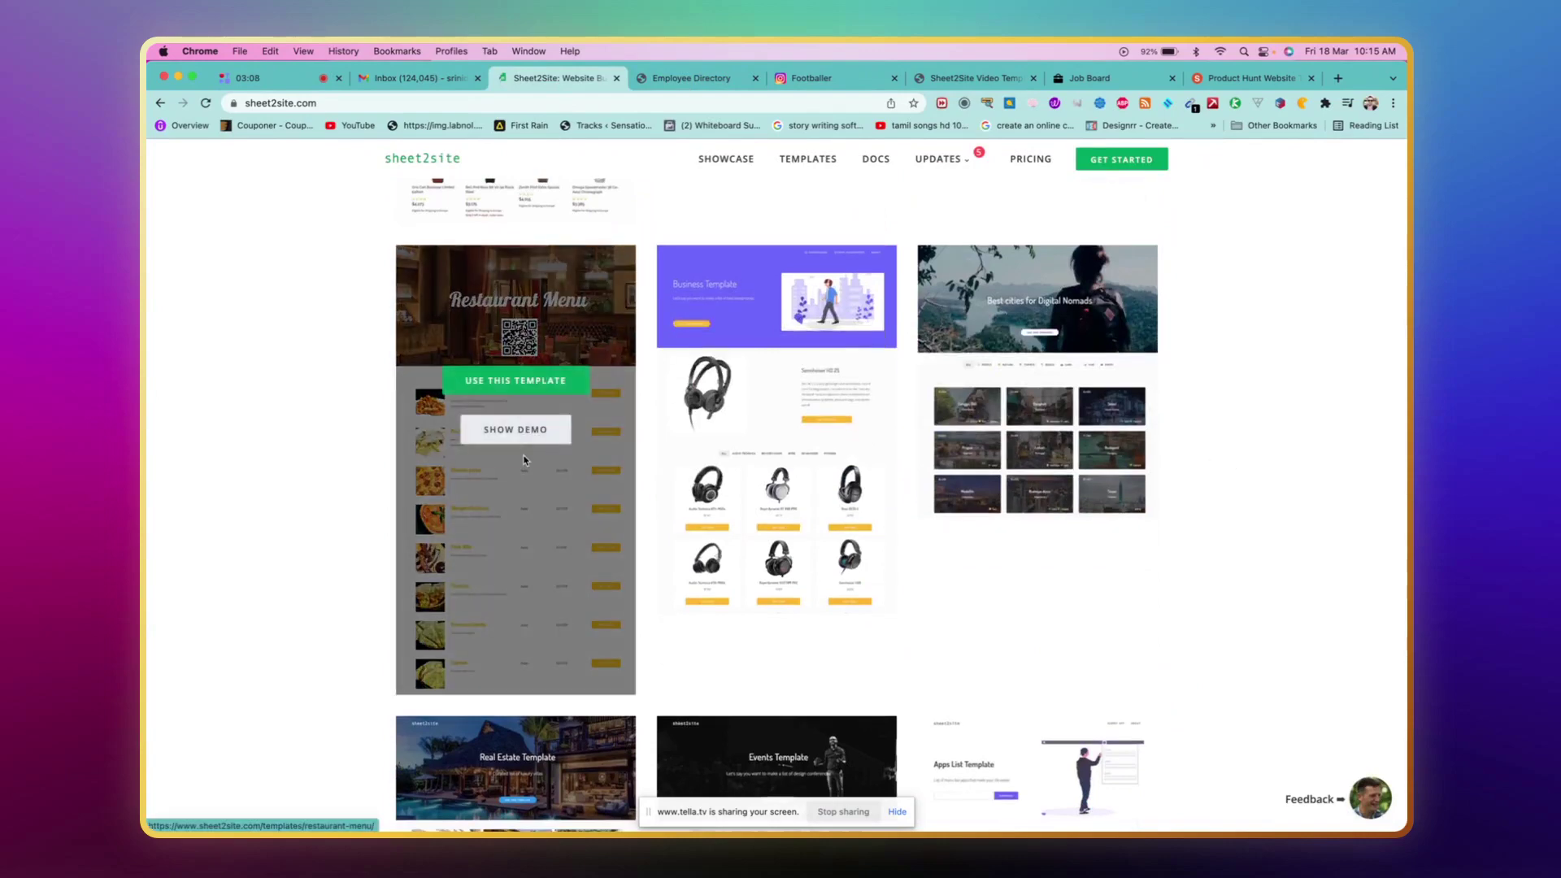
pyautogui.click(516, 435)
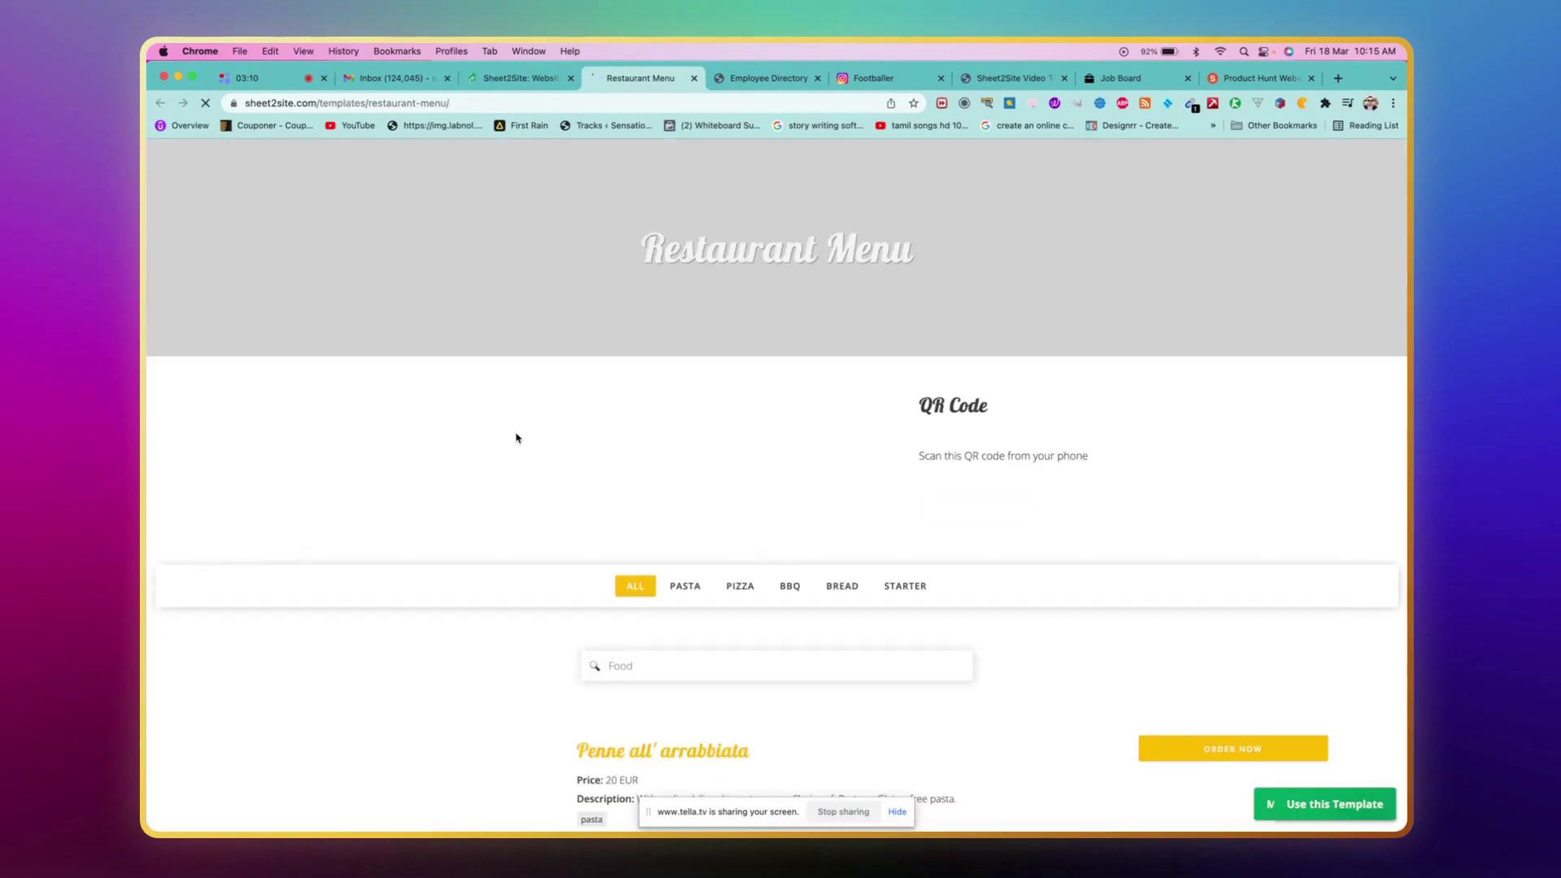
pyautogui.scroll(-5, 284, 451)
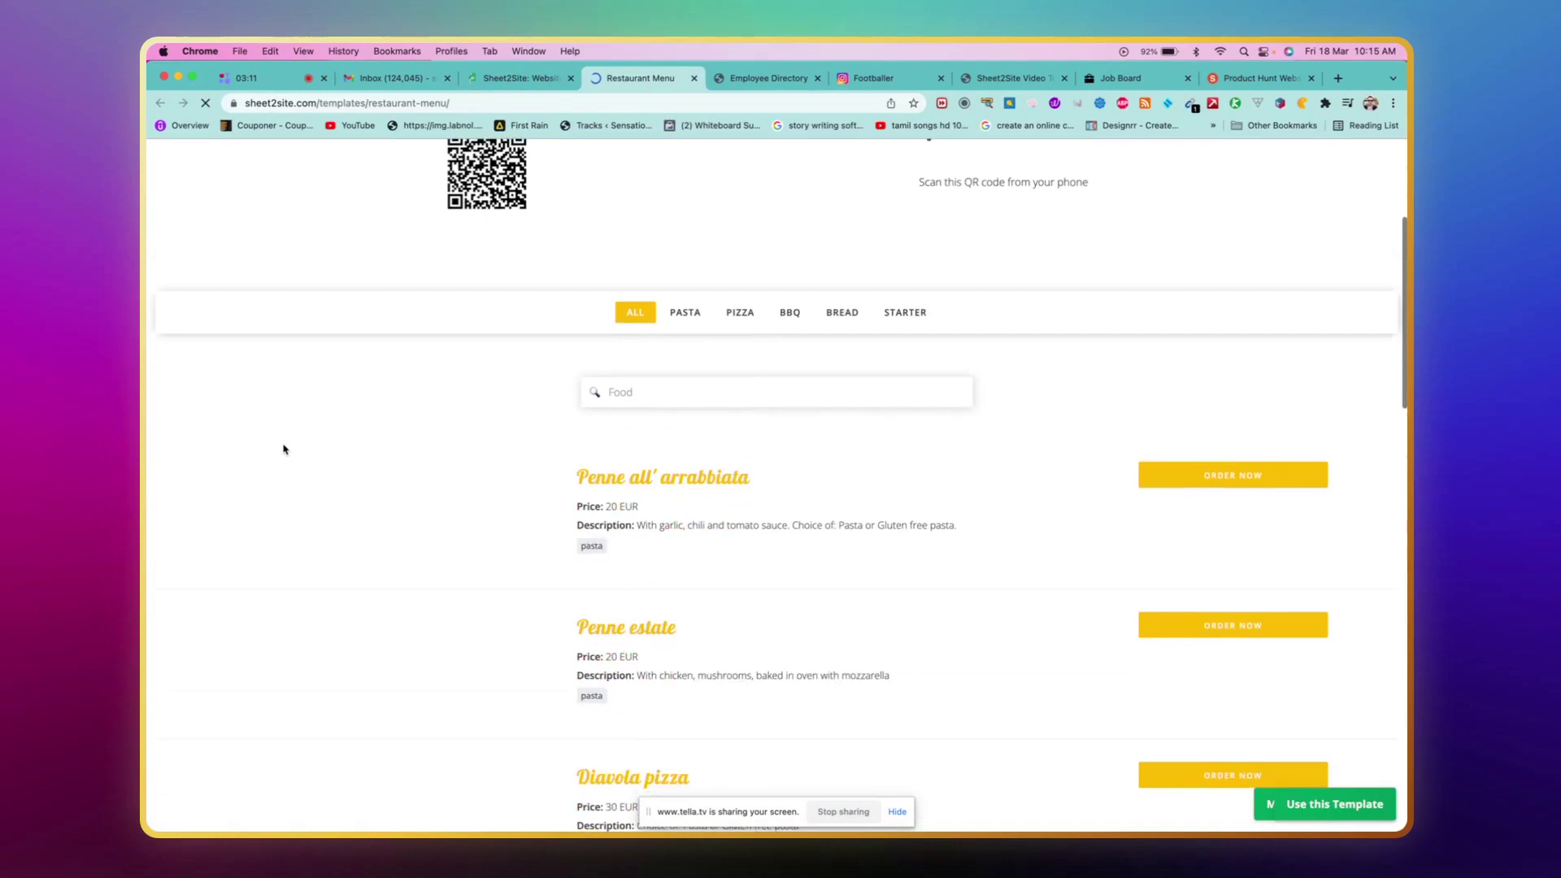
pyautogui.scroll(-2, 285, 450)
pyautogui.scroll(-4, 284, 450)
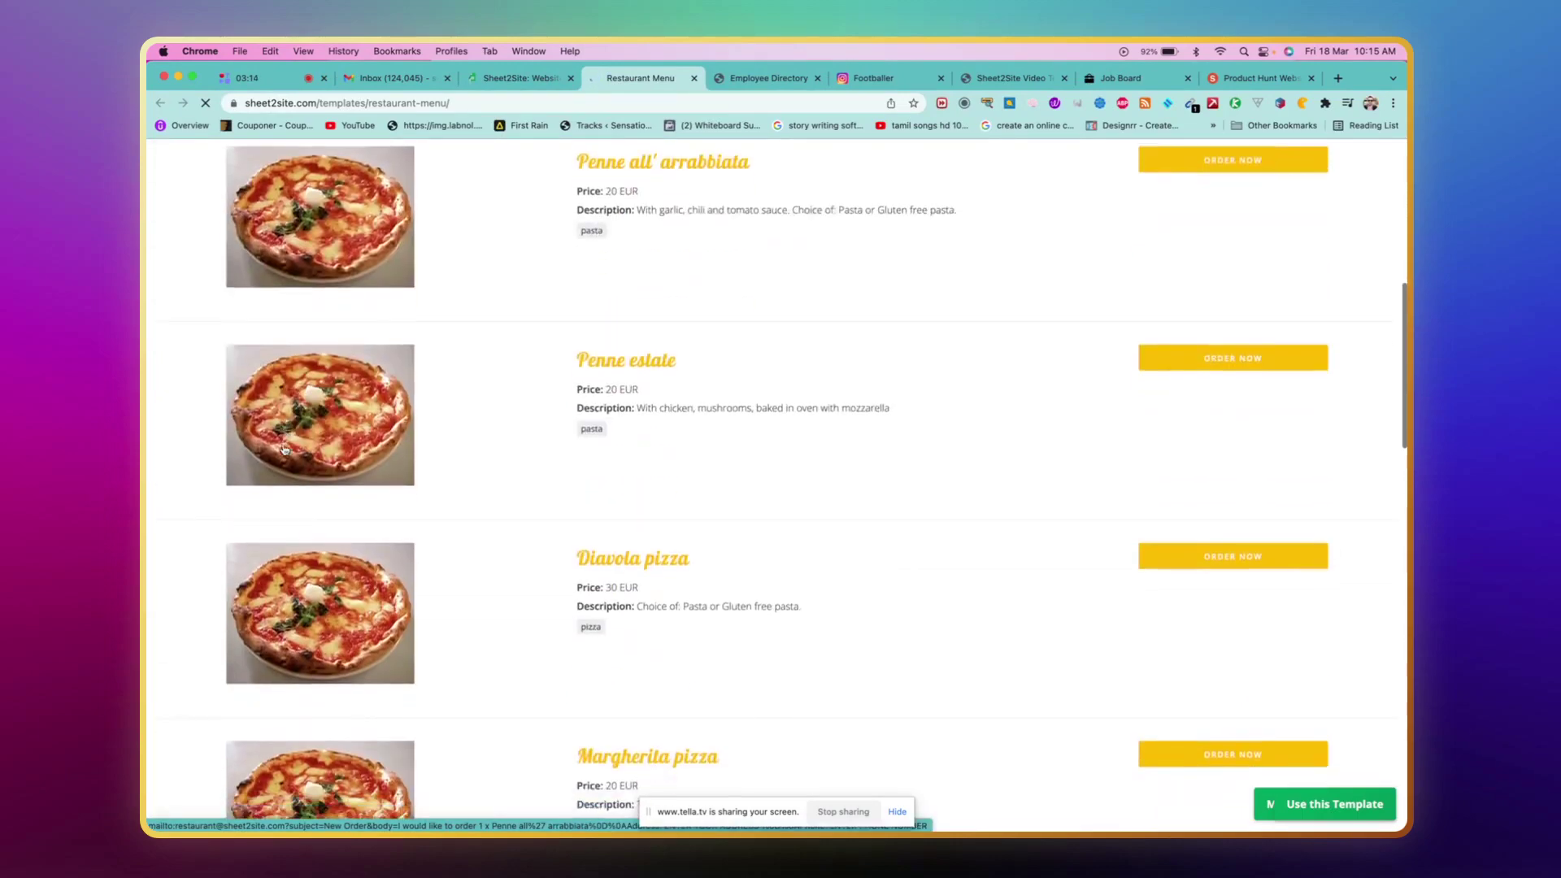
pyautogui.scroll(-3, 285, 450)
pyautogui.scroll(10, 284, 450)
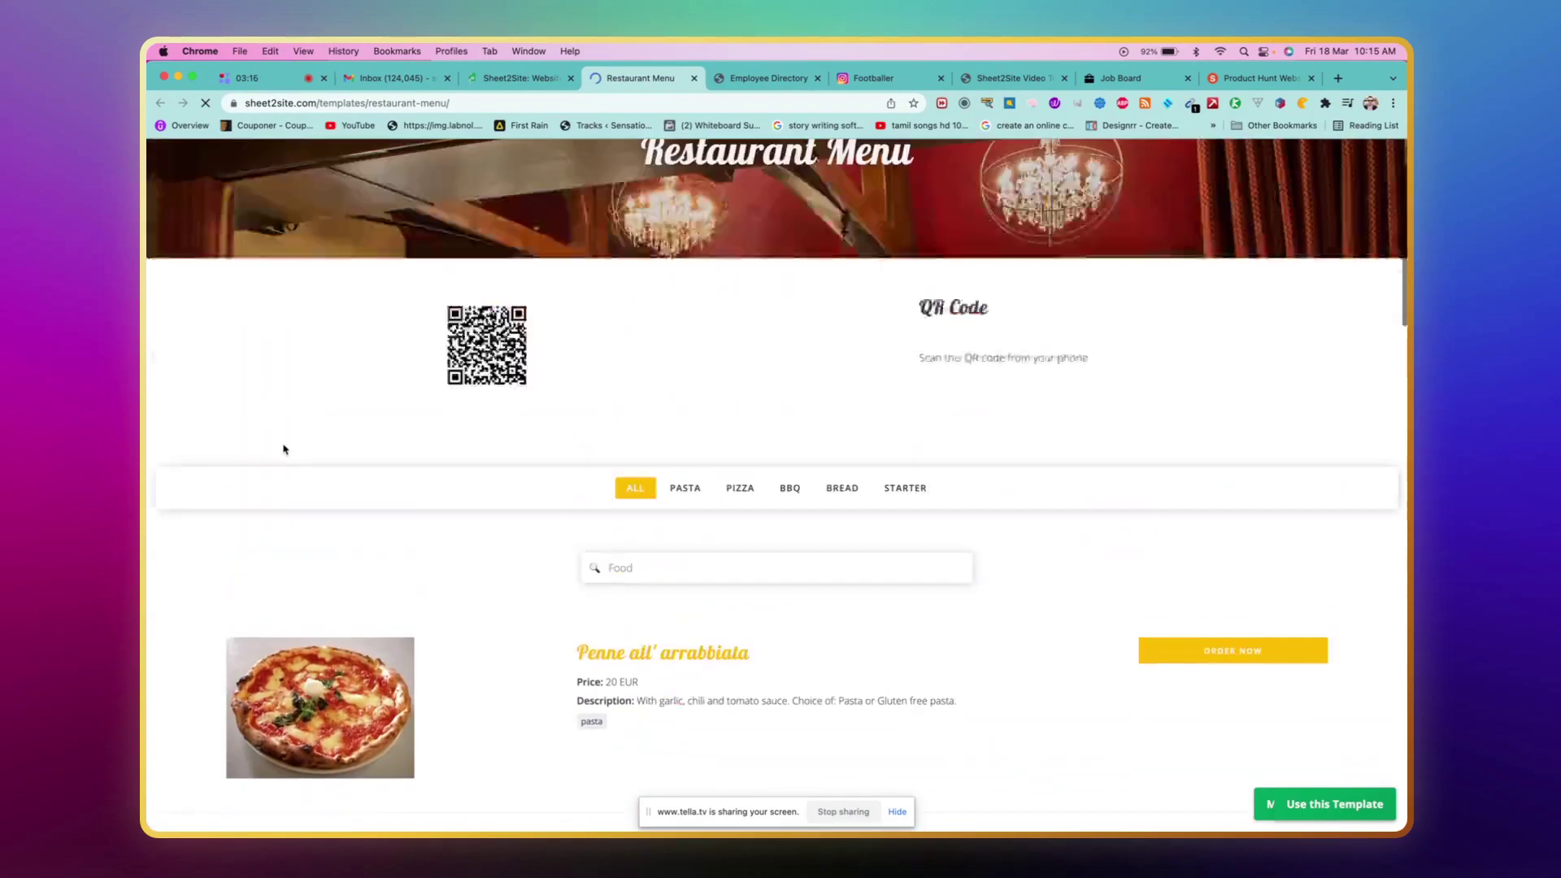
pyautogui.scroll(3, 284, 450)
pyautogui.click(735, 586)
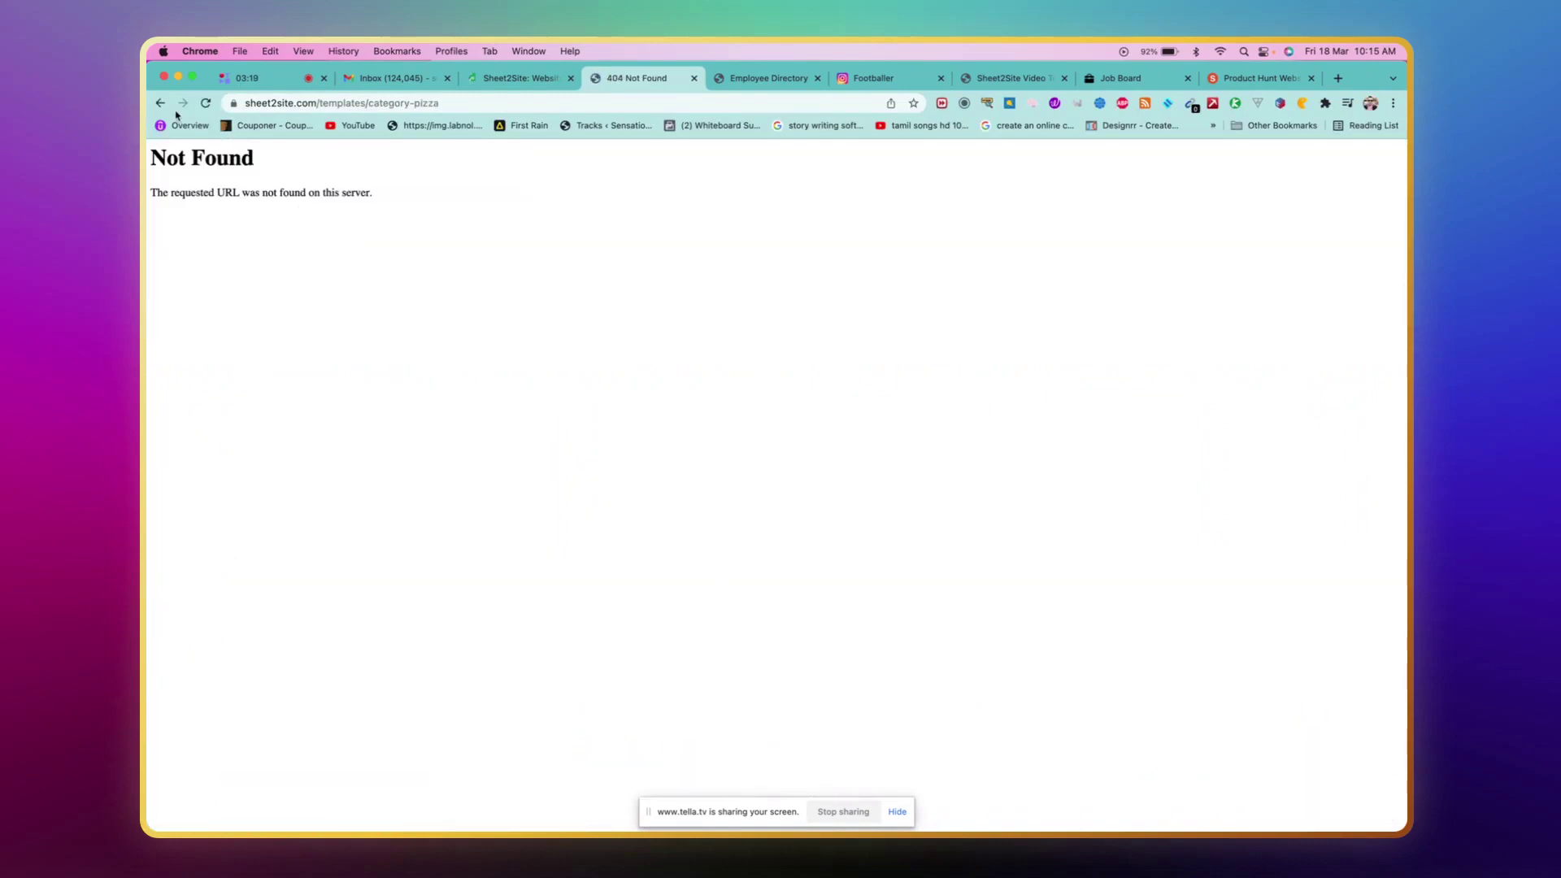
pyautogui.click(161, 102)
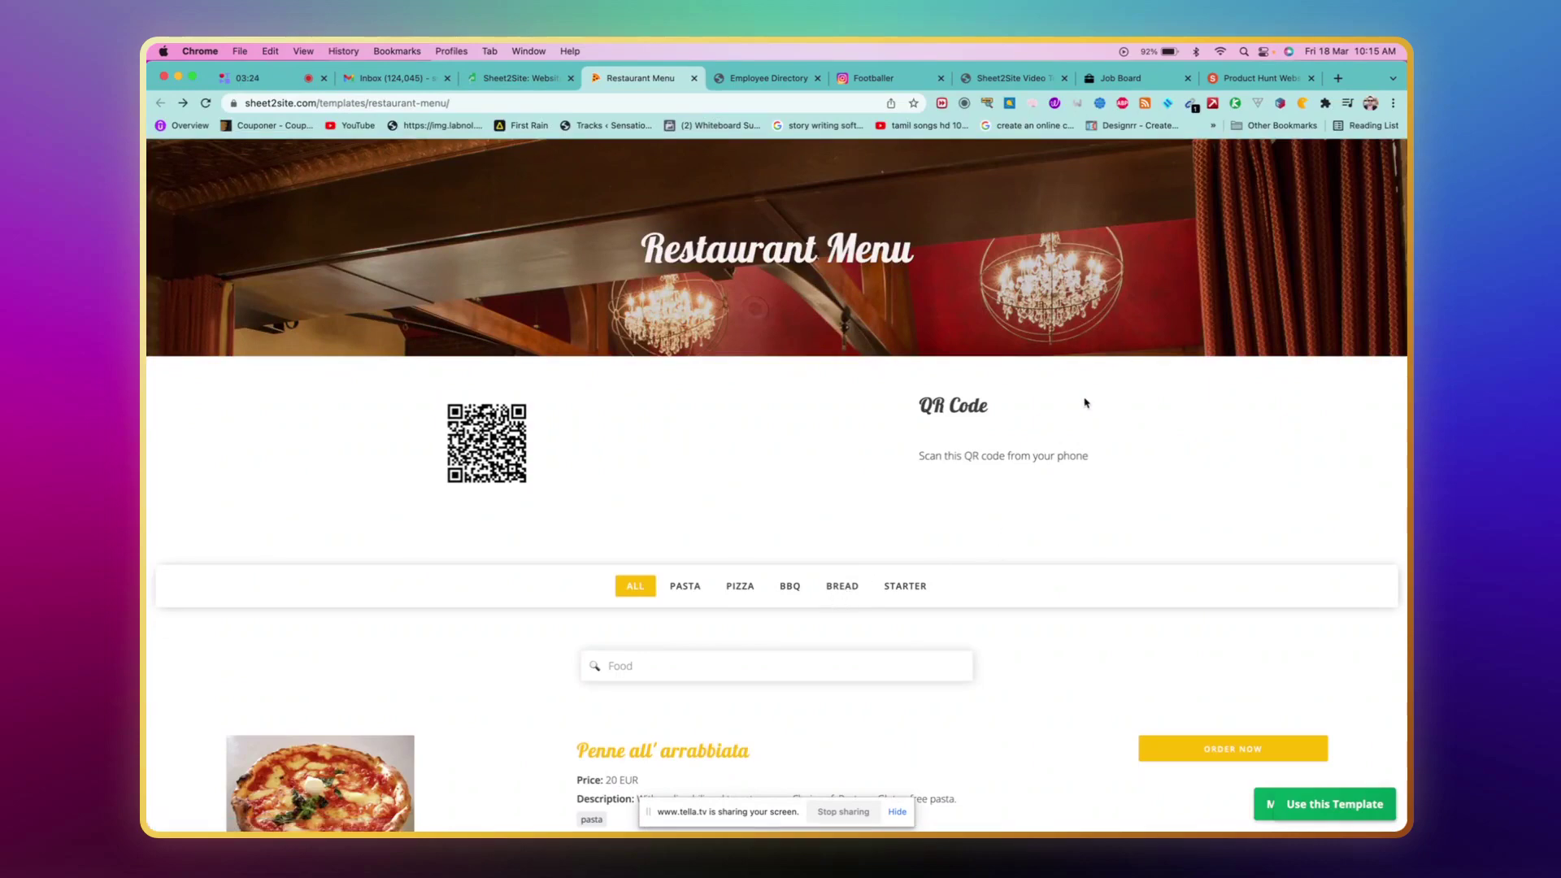
pyautogui.scroll(-10, 760, 473)
pyautogui.scroll(-5, 760, 474)
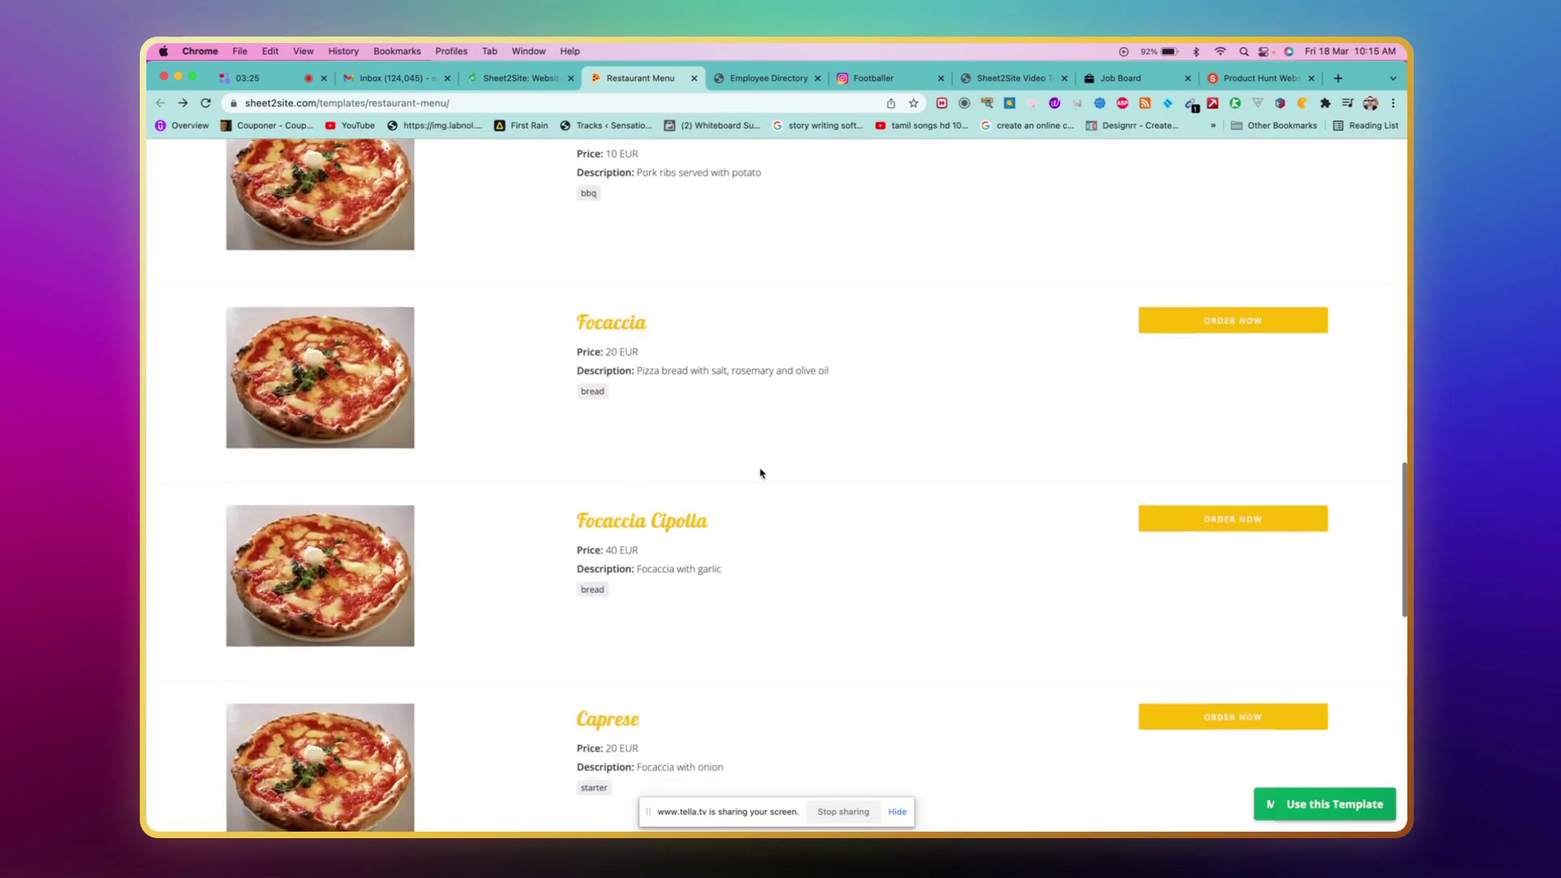
pyautogui.scroll(15, 761, 473)
pyautogui.click(513, 78)
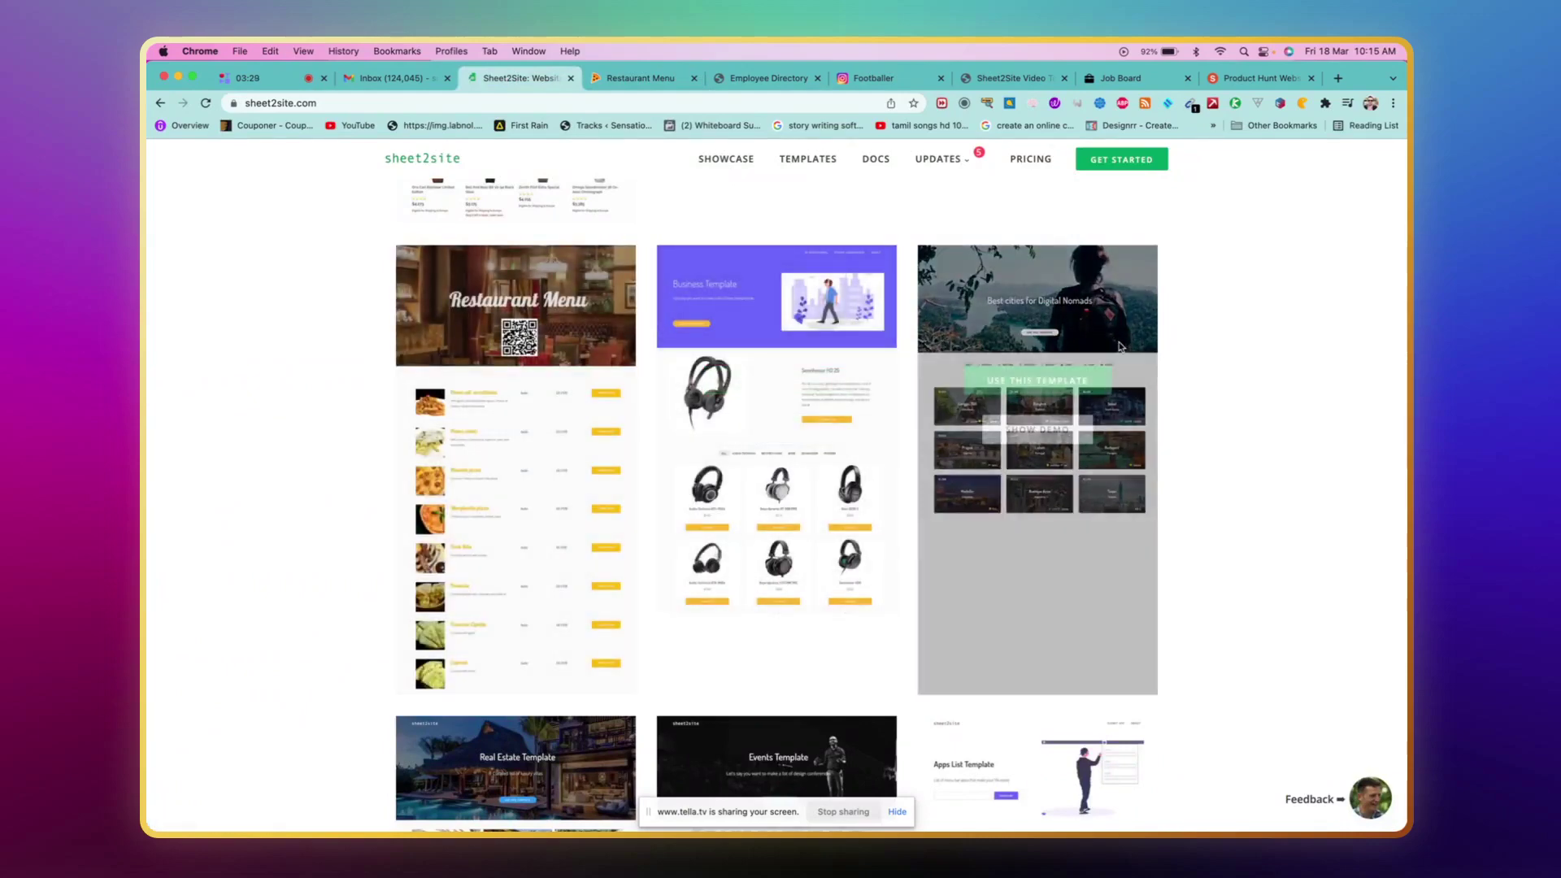
pyautogui.scroll(-4, 1170, 447)
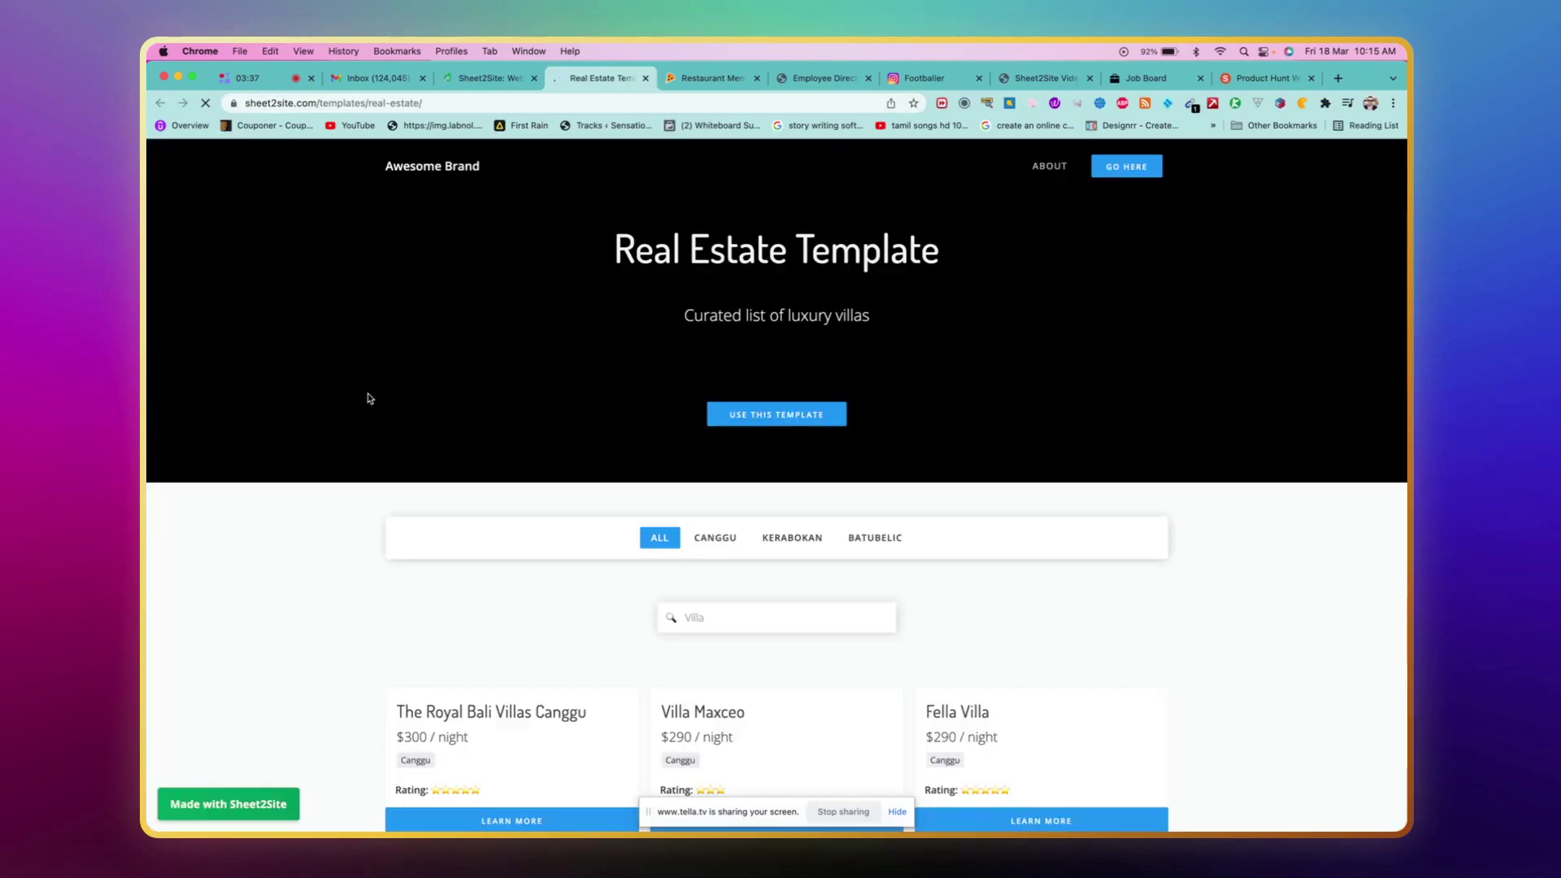
pyautogui.scroll(-3, 295, 399)
pyautogui.scroll(-3, 294, 399)
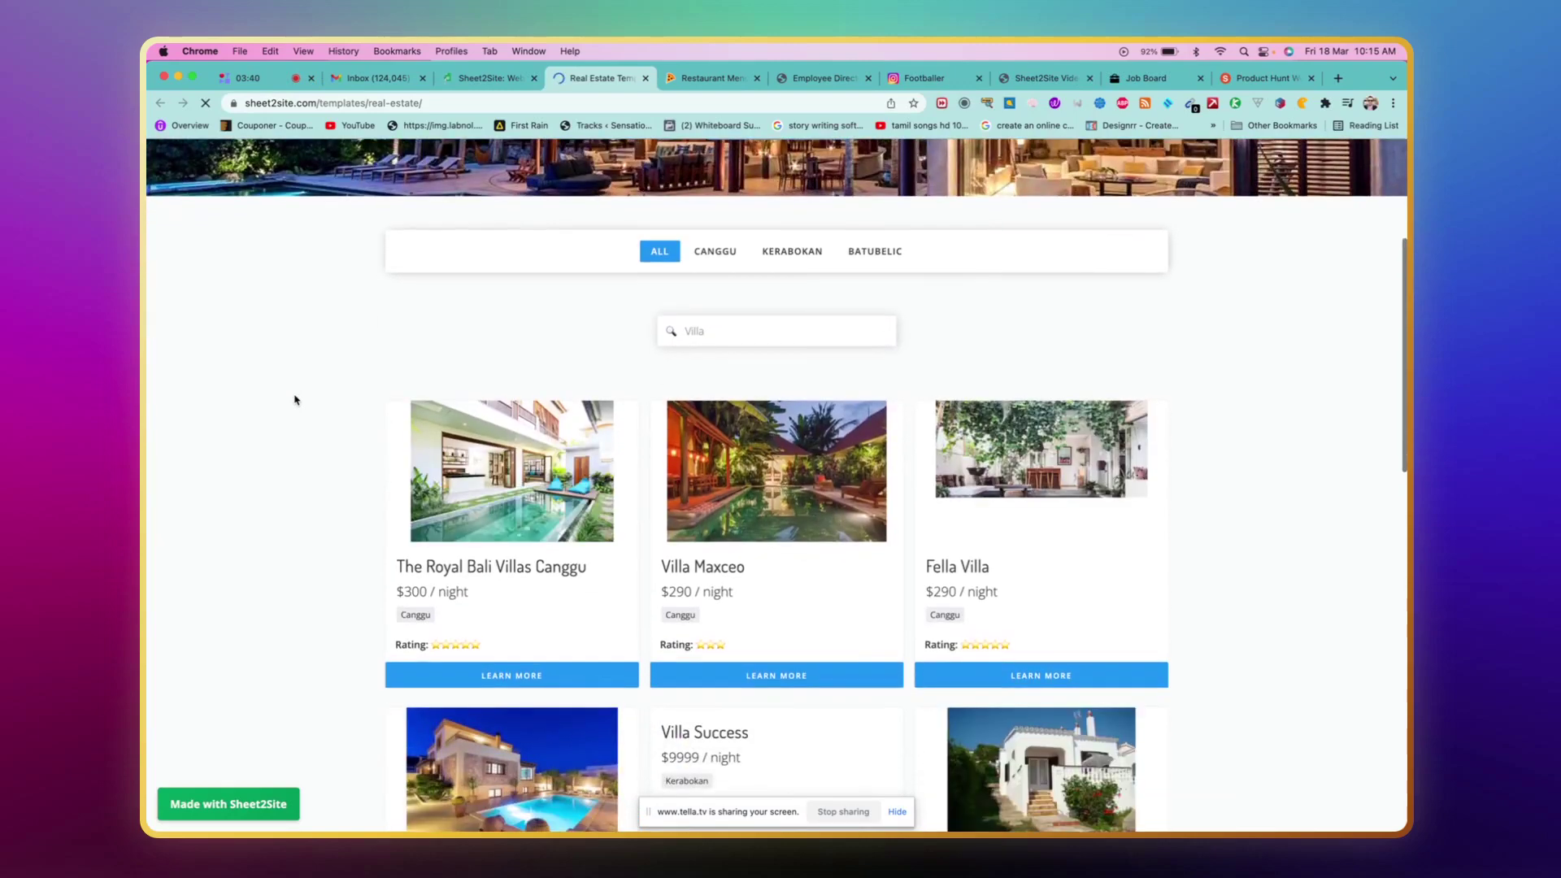
pyautogui.scroll(-3, 294, 399)
pyautogui.scroll(-2, 294, 399)
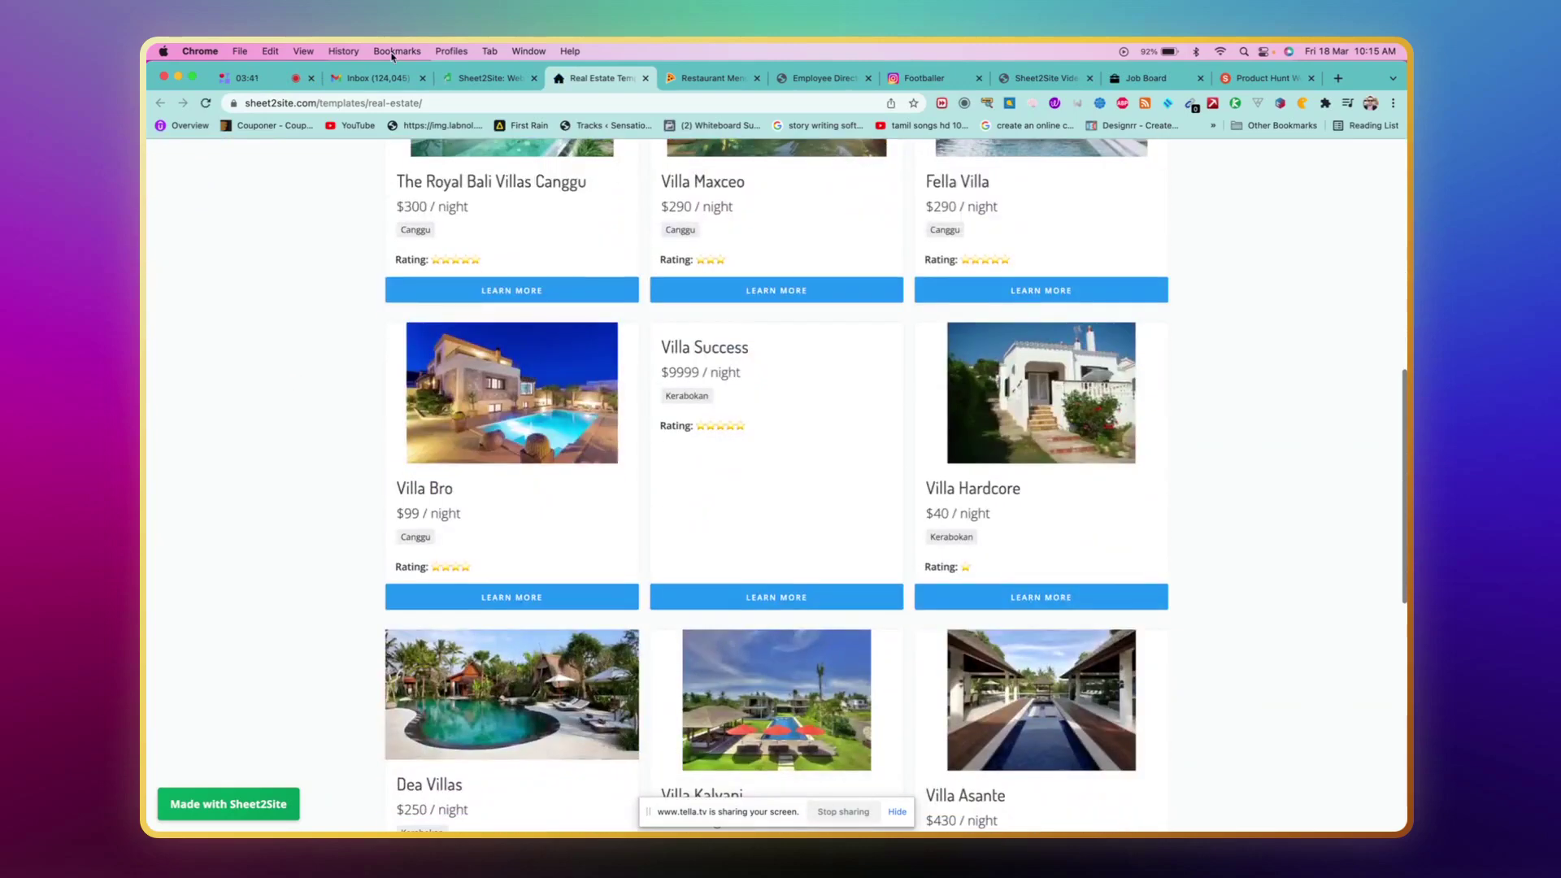
# - Return from the Real Estate villa listings to the Sheet2Site template gallery
pyautogui.click(488, 78)
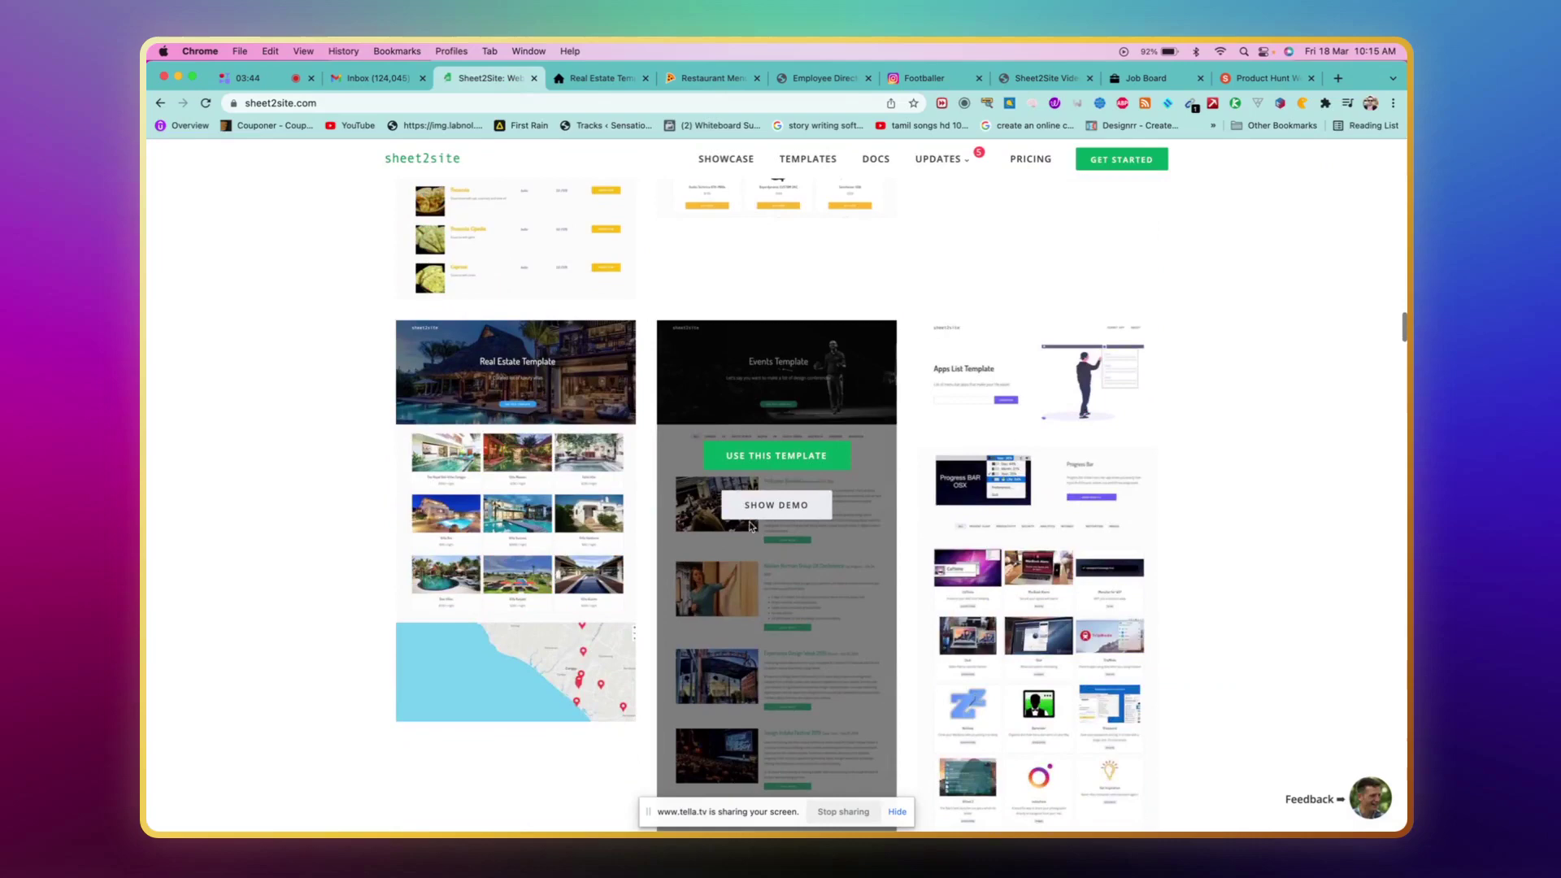
# - Launch the Events template demo, close the Restaurant Menu and Employee Directory tabs, then return to Sheet2Site
pyautogui.click(776, 505)
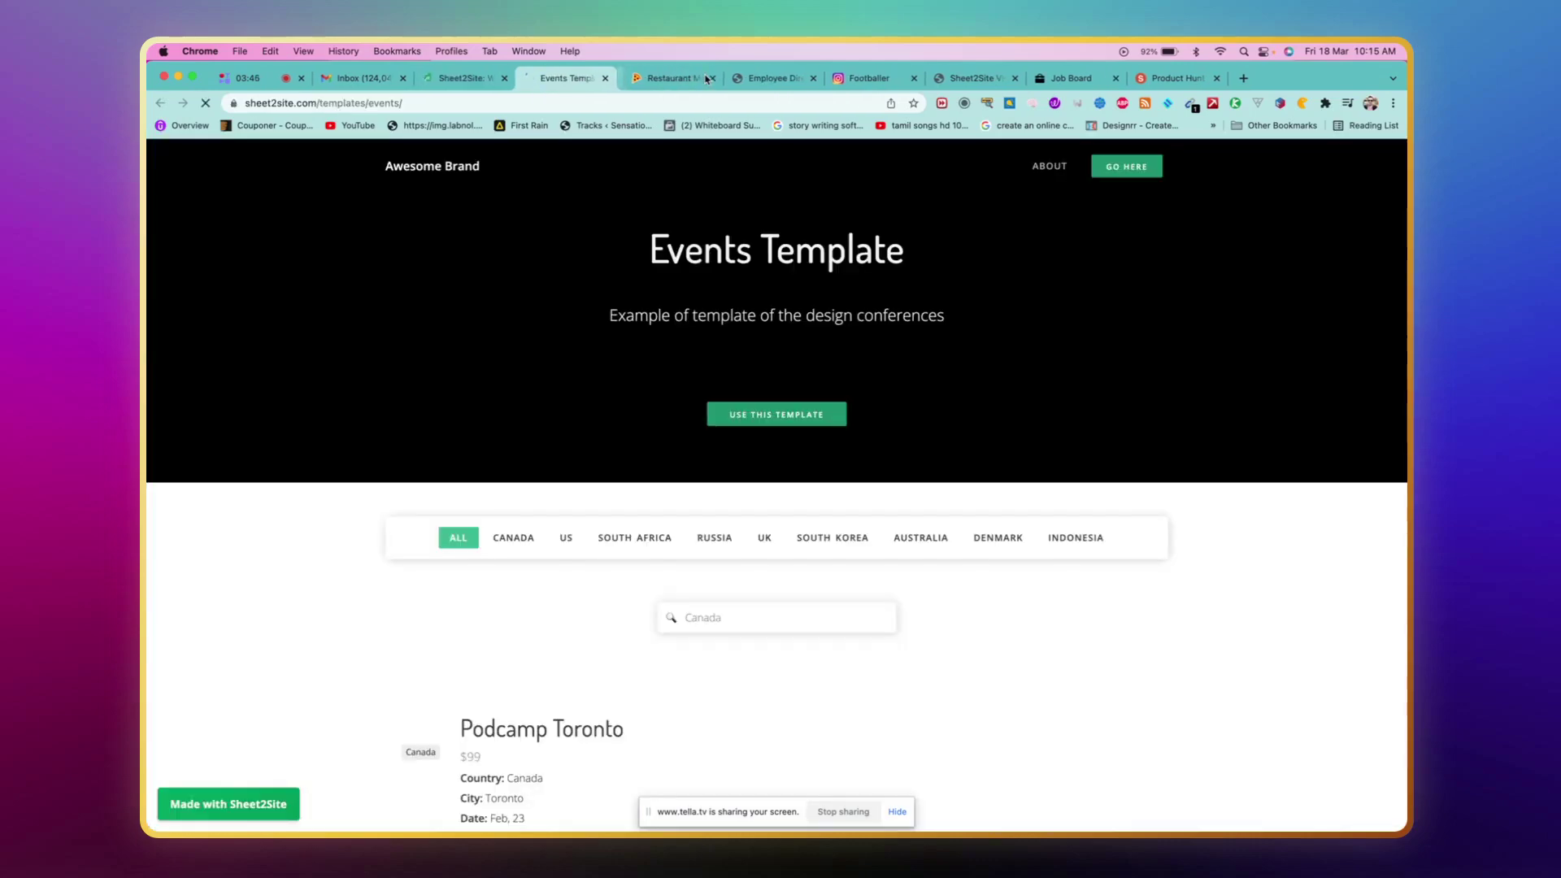
pyautogui.click(712, 79)
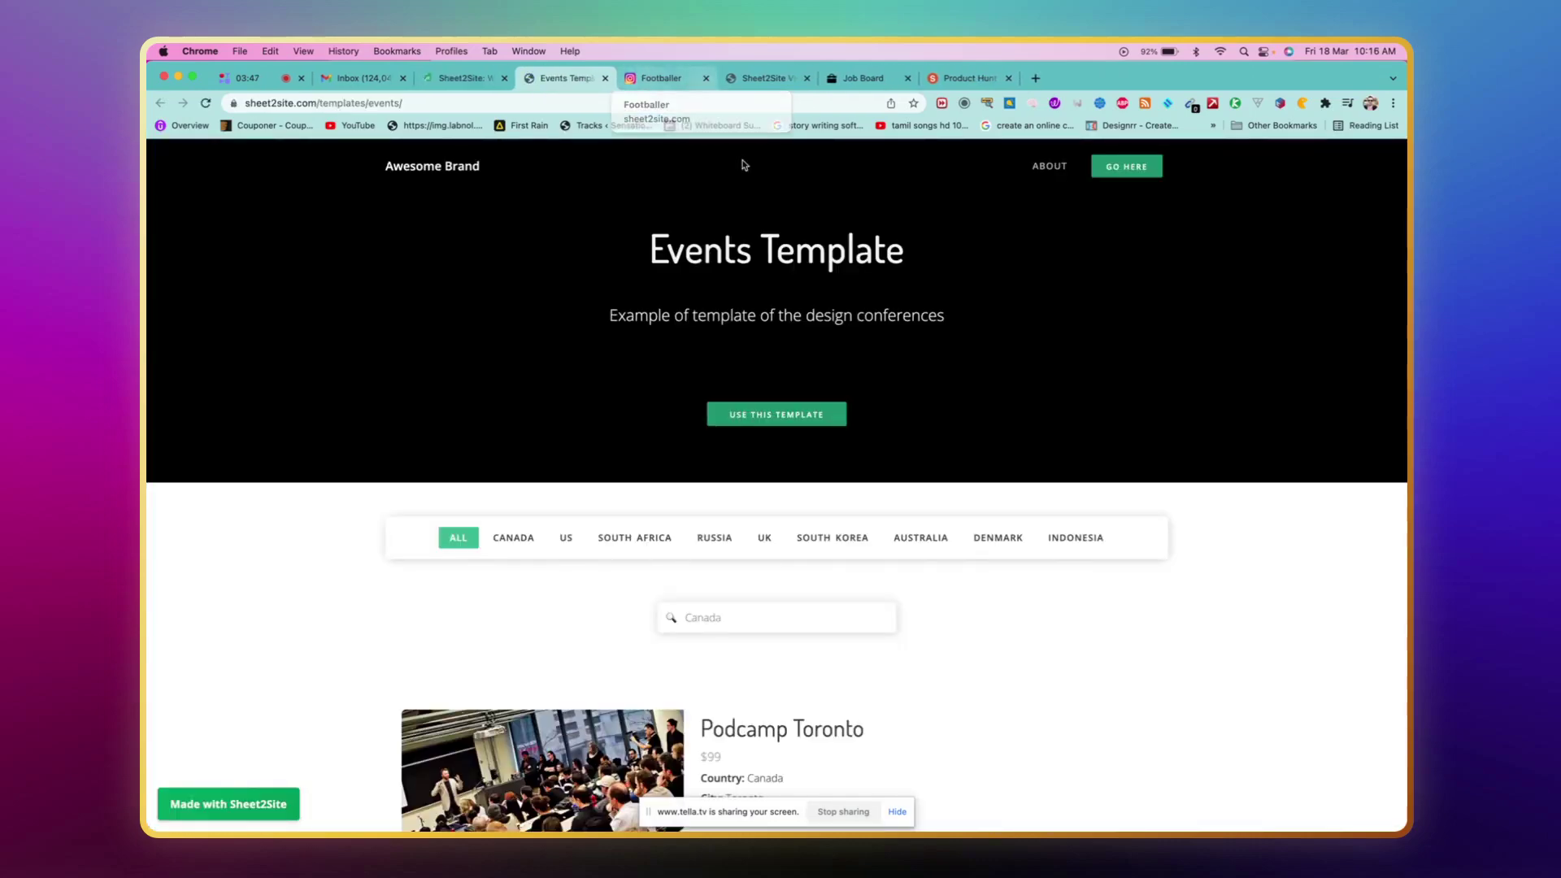
pyautogui.scroll(-5, 1244, 336)
pyautogui.scroll(-5, 1242, 335)
pyautogui.scroll(-3, 1243, 336)
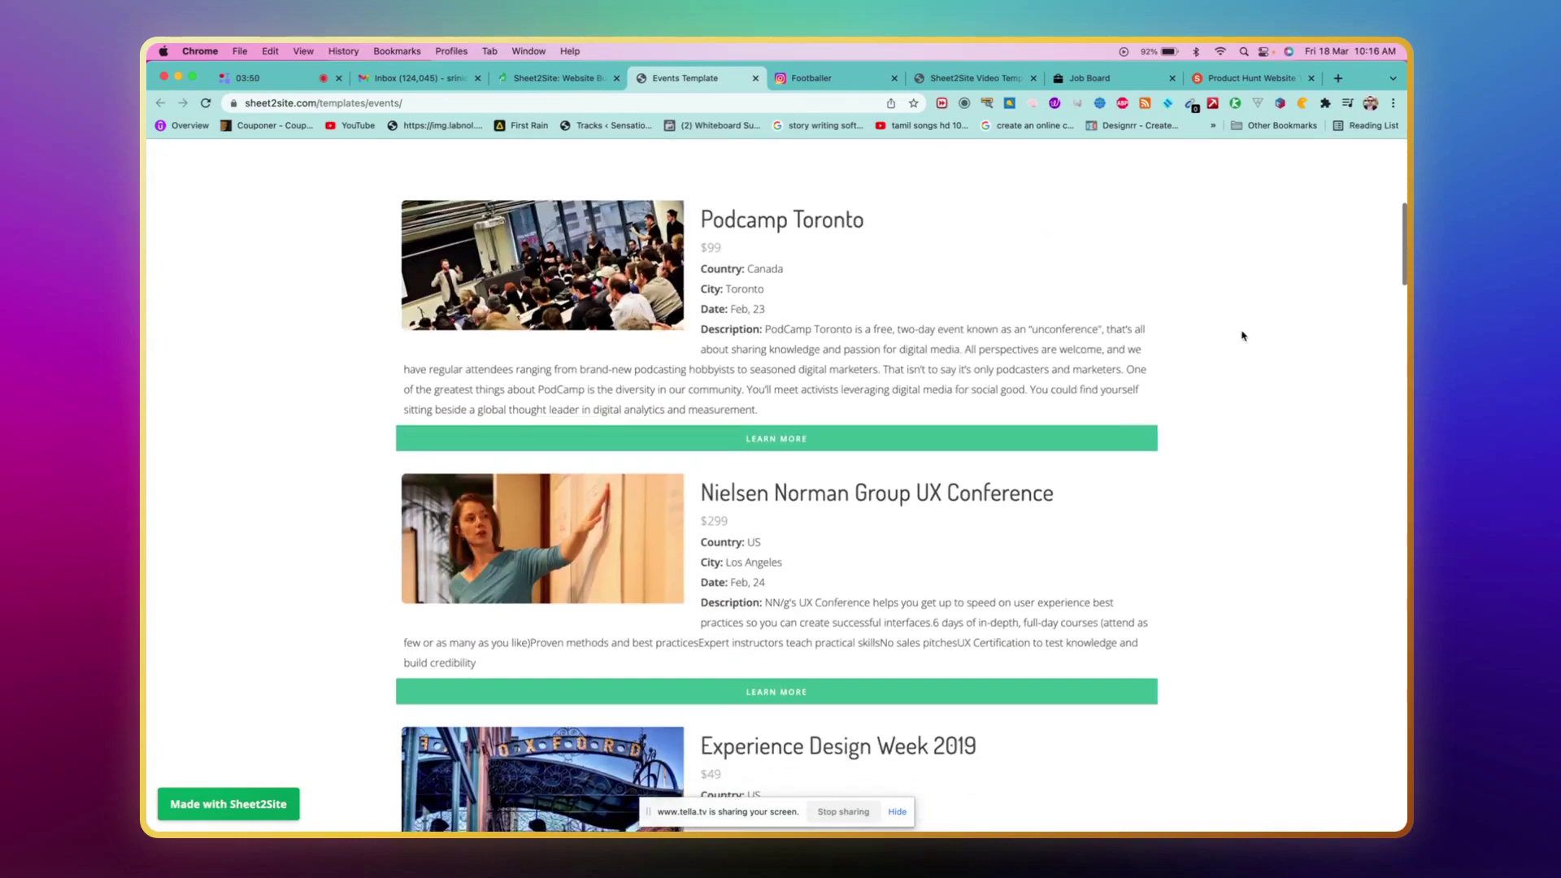
pyautogui.scroll(-5, 1243, 335)
pyautogui.scroll(-4, 1243, 336)
pyautogui.scroll(-3, 1243, 335)
pyautogui.scroll(-3, 1242, 336)
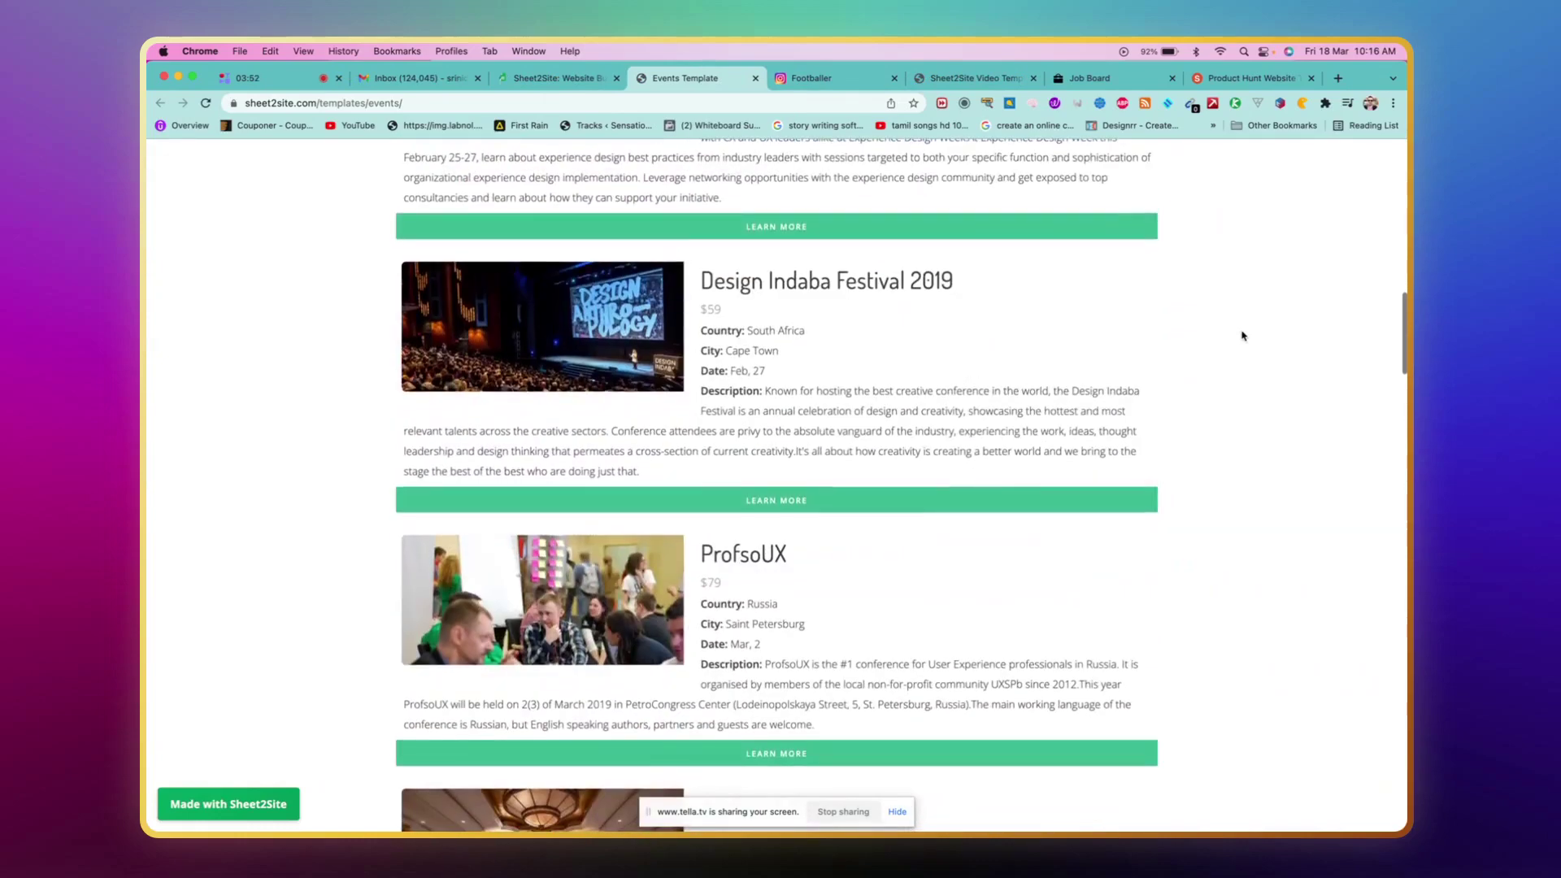
pyautogui.scroll(-5, 1243, 336)
pyautogui.scroll(-3, 1243, 335)
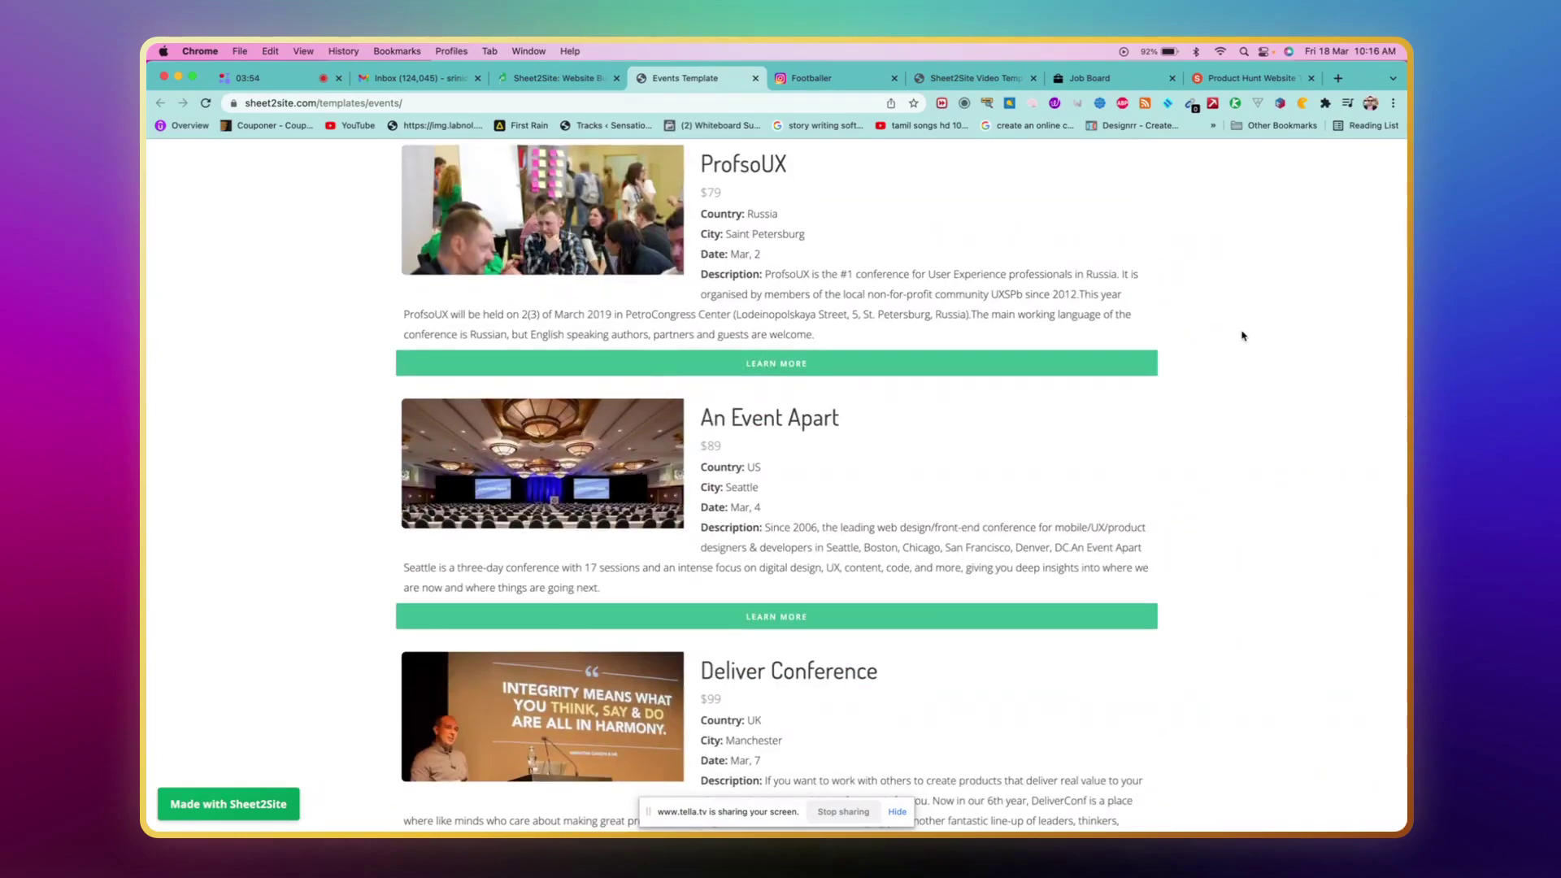
pyautogui.scroll(-5, 1243, 335)
pyautogui.scroll(-5, 1242, 336)
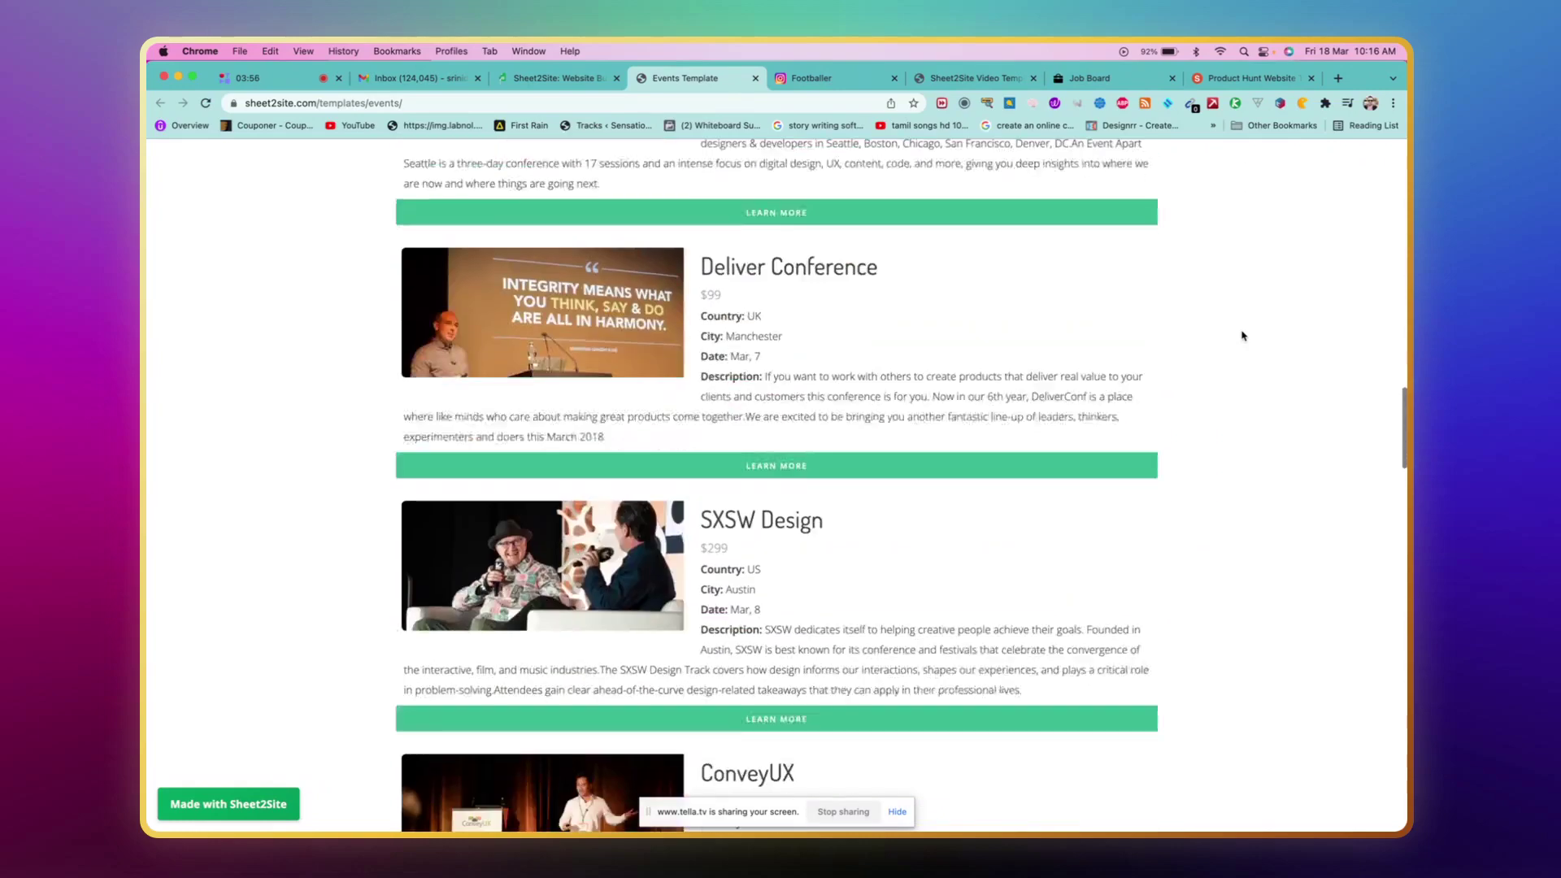
pyautogui.scroll(-3, 1243, 335)
pyautogui.scroll(-4, 1243, 335)
pyautogui.scroll(-4, 1243, 336)
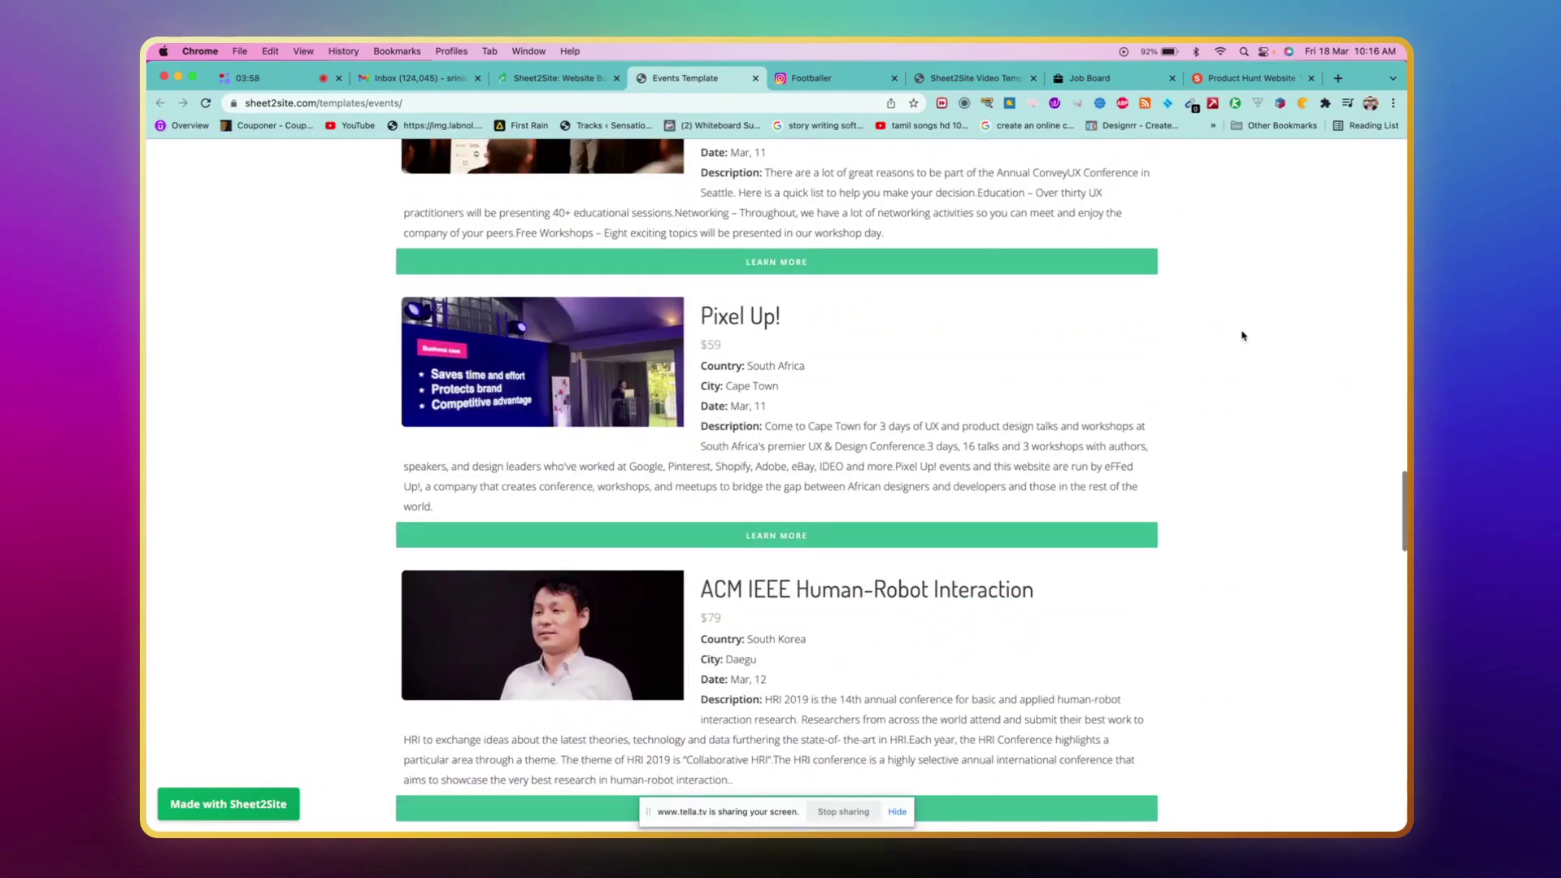
pyautogui.scroll(-5, 1243, 335)
pyautogui.scroll(-2, 1243, 336)
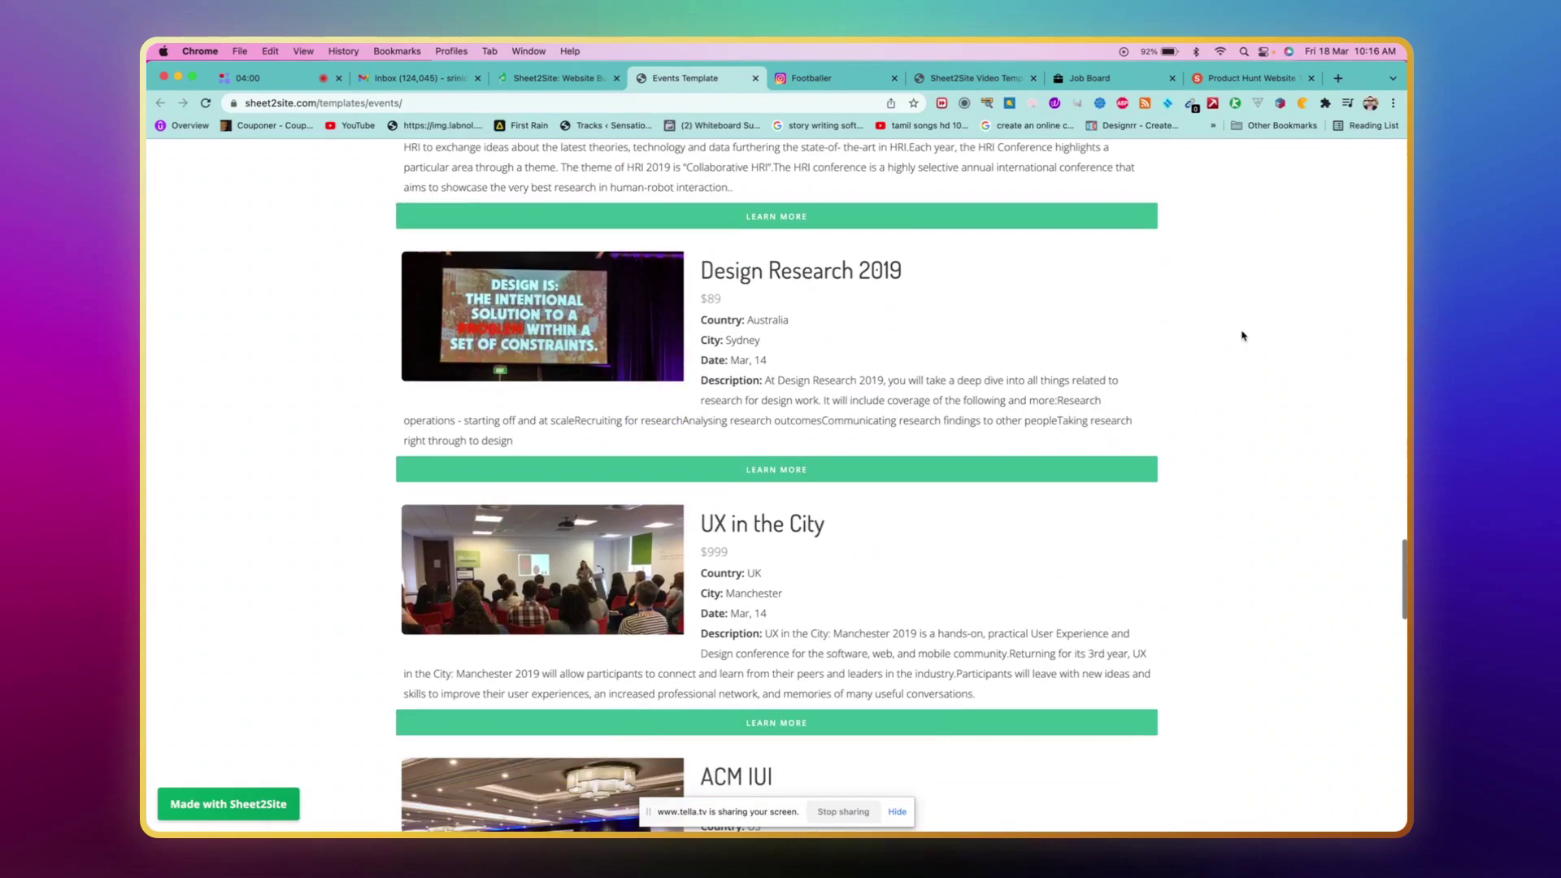
pyautogui.click(555, 78)
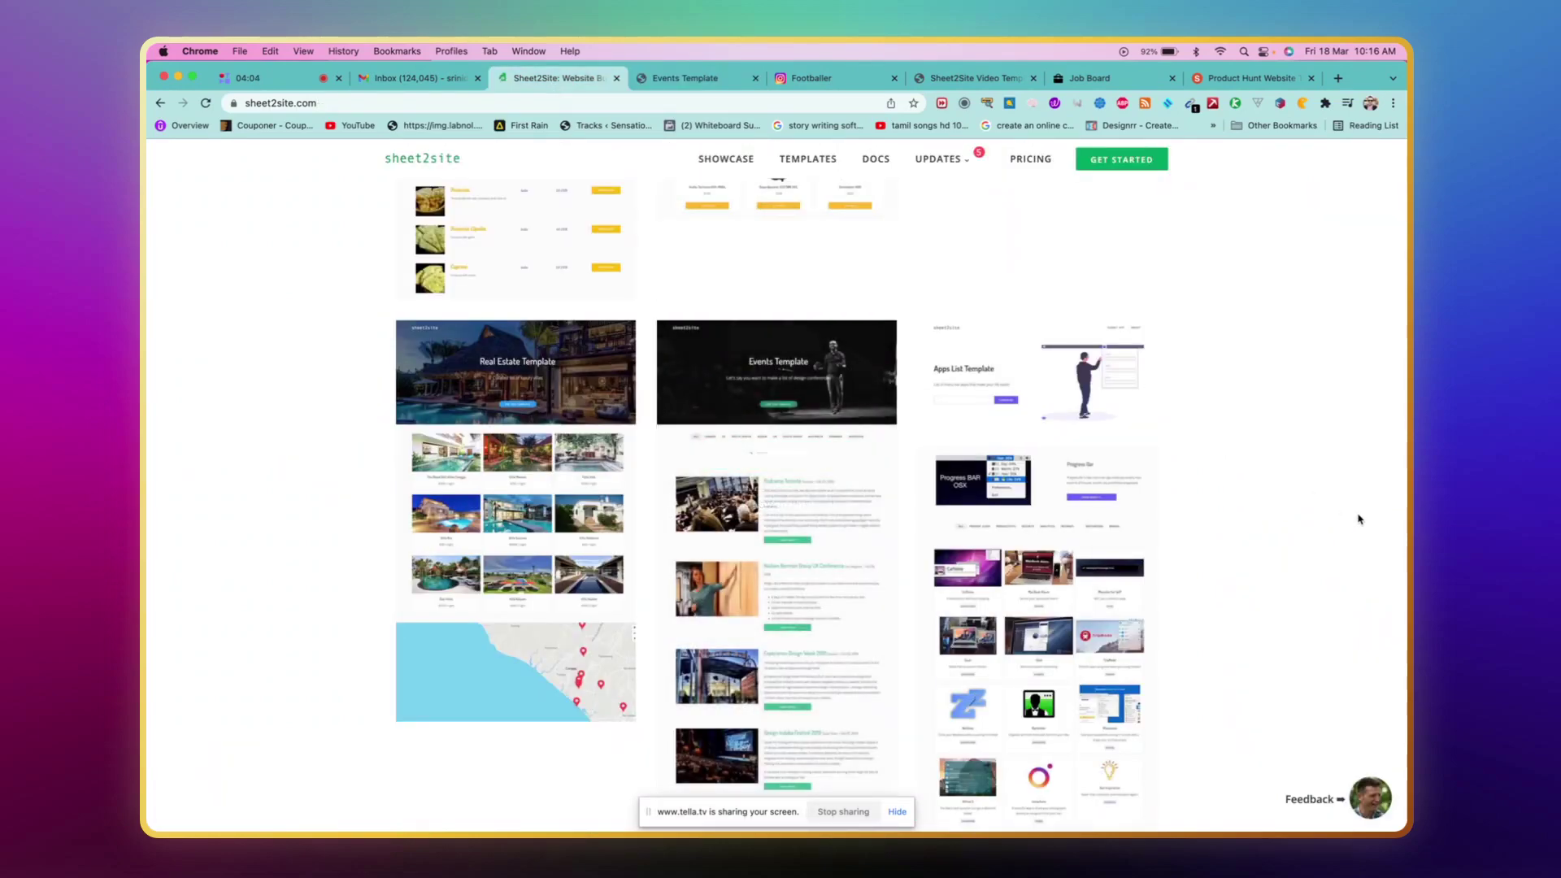
pyautogui.scroll(-5, 1359, 519)
pyautogui.scroll(-8, 1359, 519)
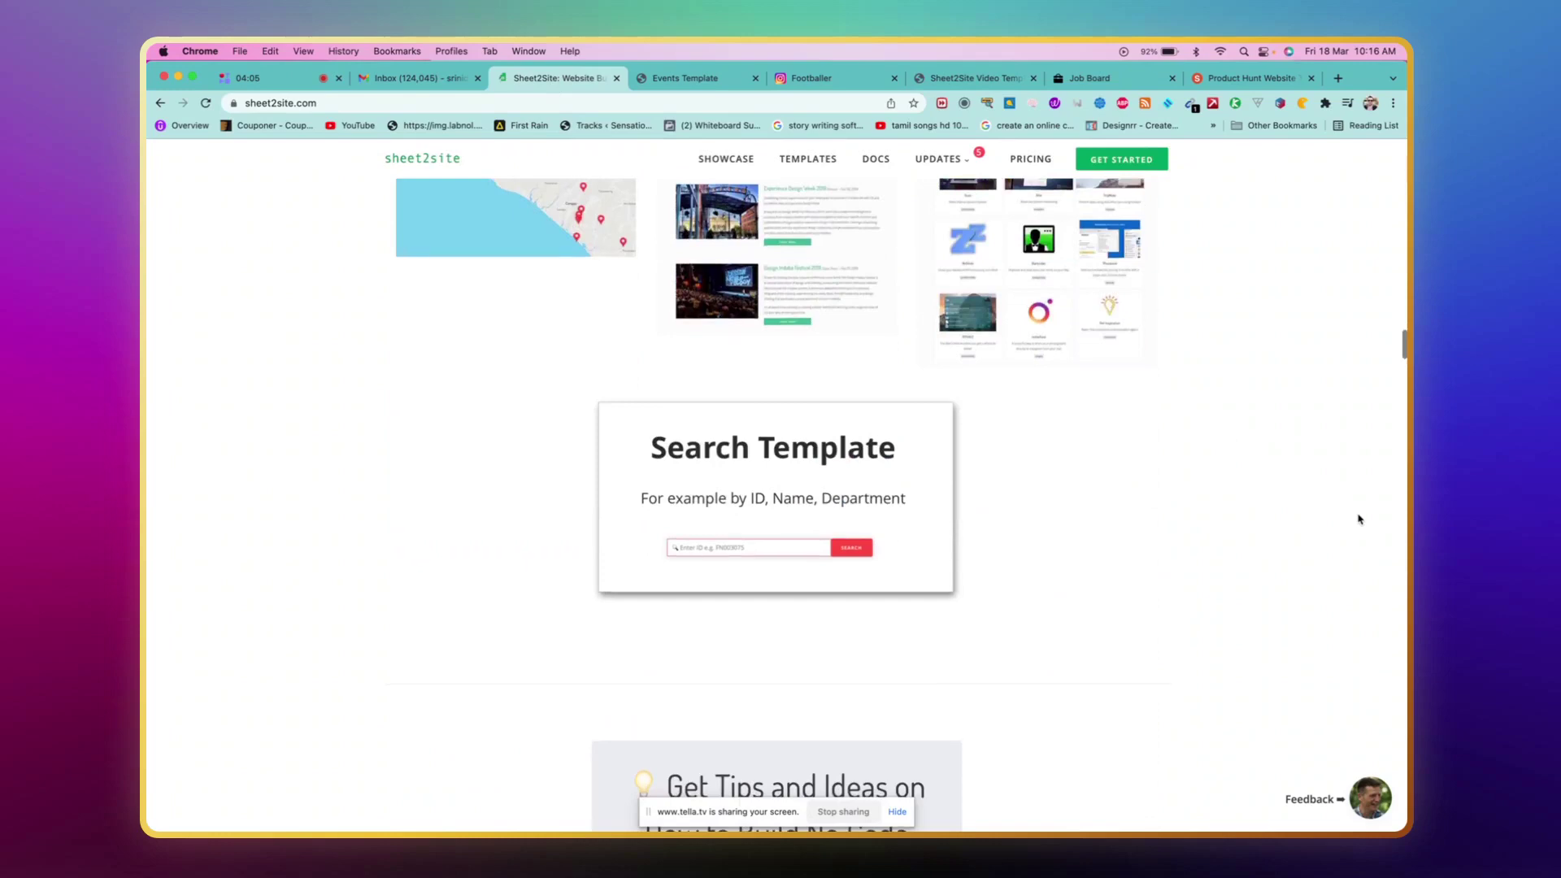
pyautogui.scroll(-5, 1358, 520)
pyautogui.scroll(-5, 1358, 520)
pyautogui.scroll(-5, 1359, 520)
pyautogui.scroll(-5, 1359, 519)
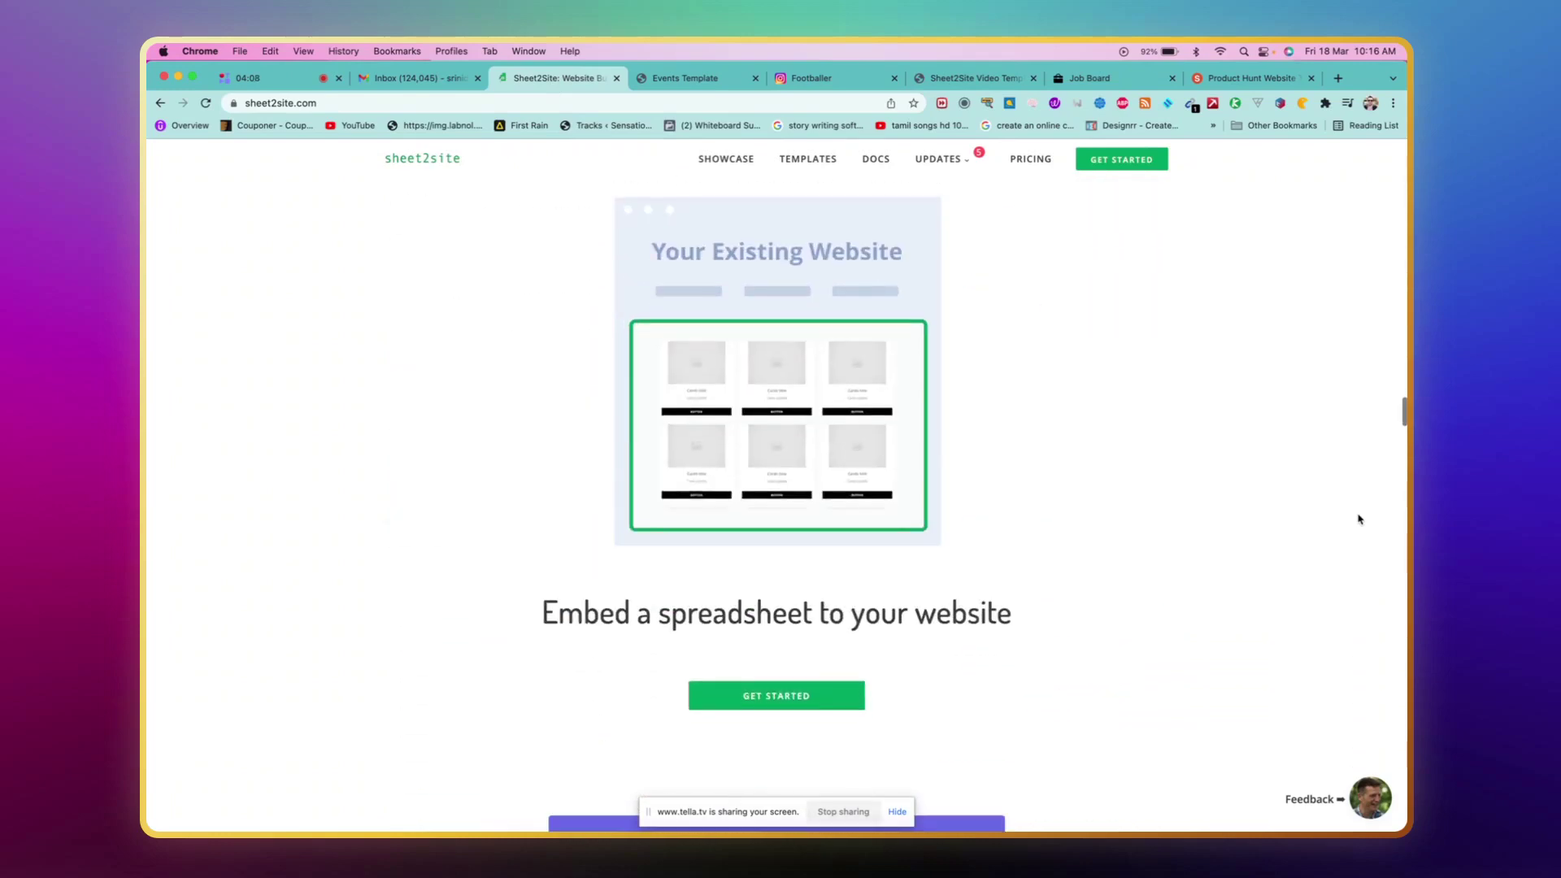
pyautogui.scroll(-5, 1359, 520)
pyautogui.scroll(3, 1359, 519)
pyautogui.scroll(-6, 1359, 521)
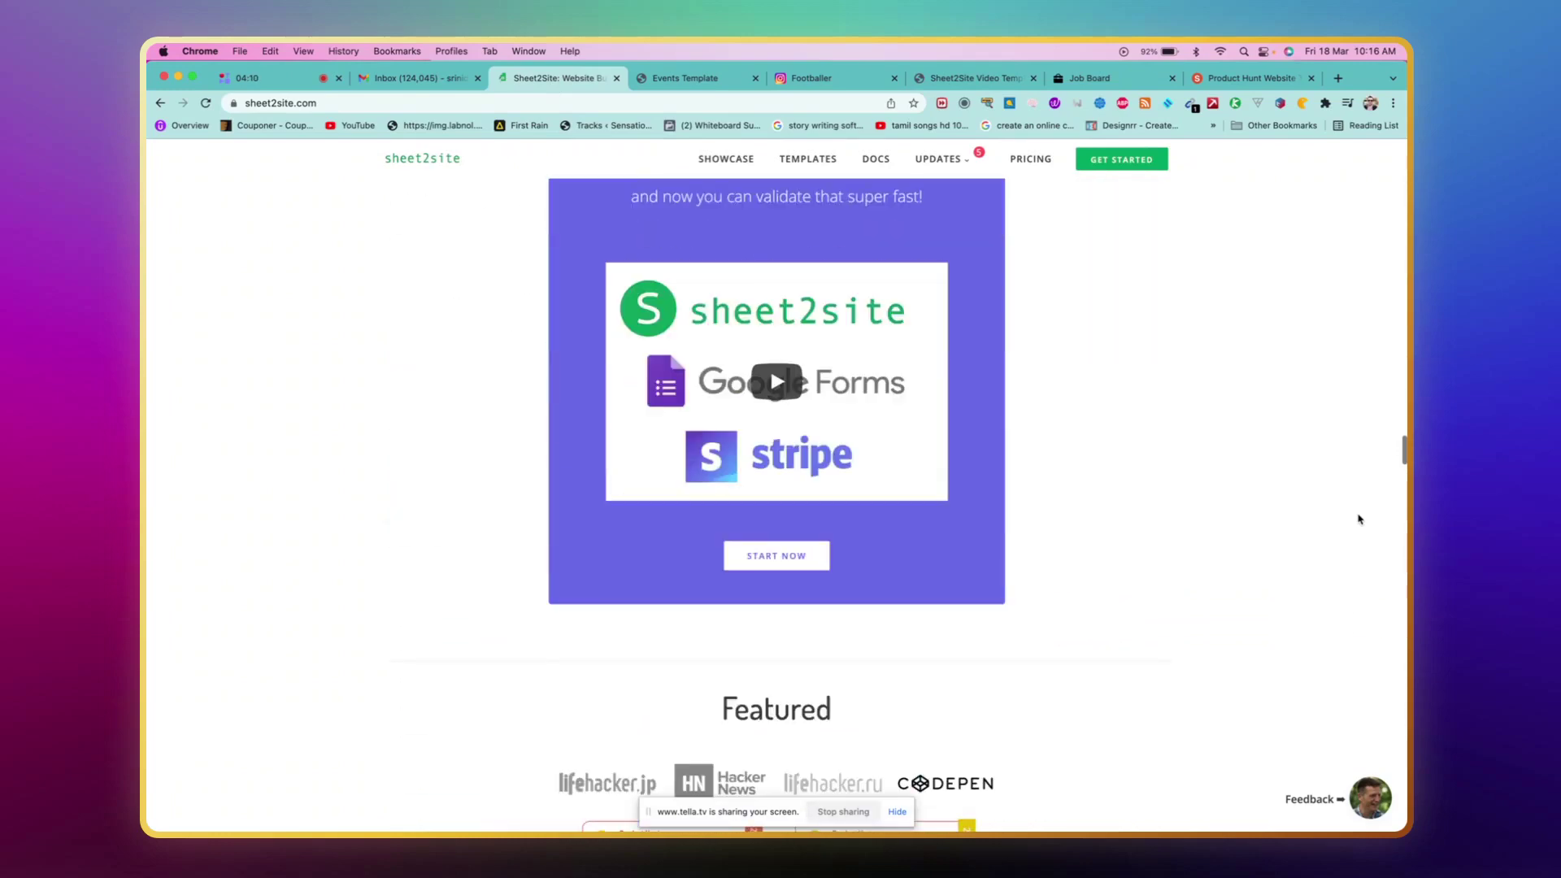
pyautogui.scroll(3, 1360, 521)
pyautogui.scroll(1, 1359, 520)
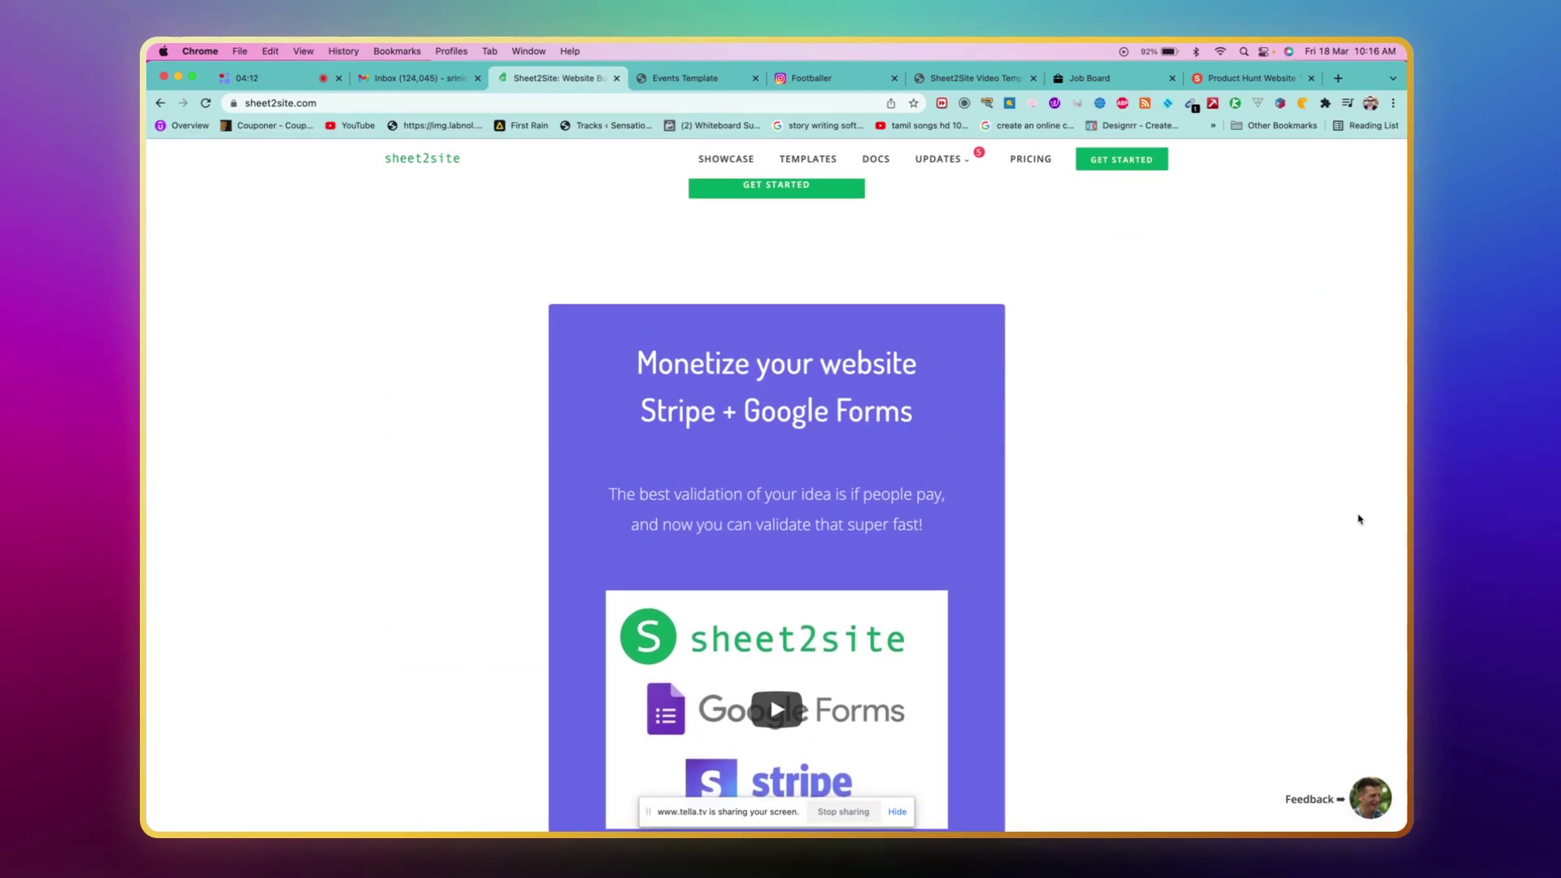
pyautogui.scroll(-3, 1109, 466)
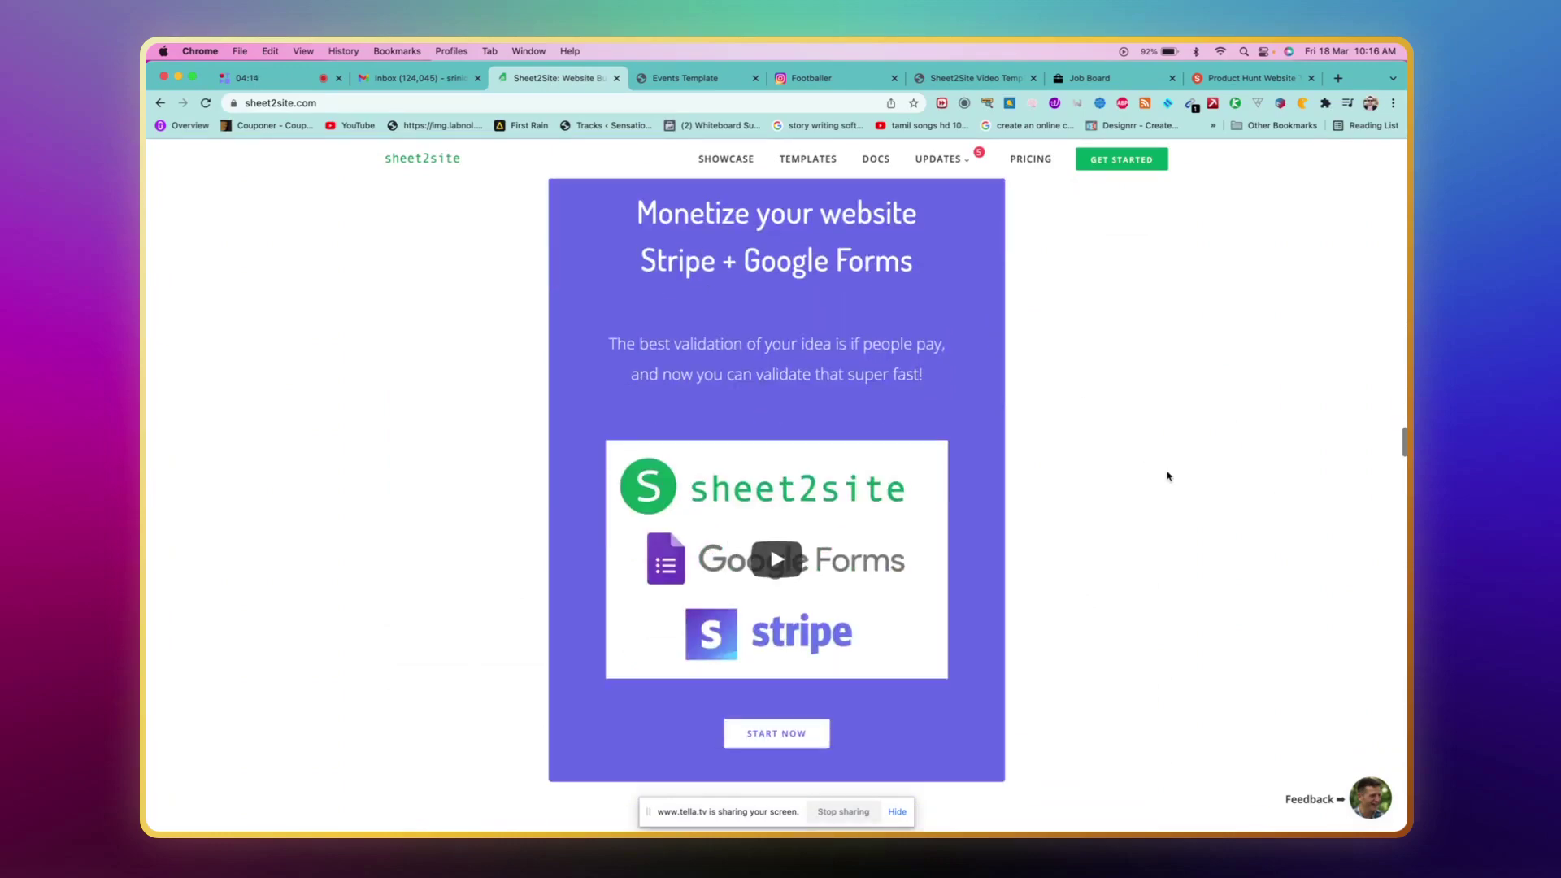
pyautogui.scroll(8, 1108, 466)
pyautogui.scroll(-8, 1107, 466)
pyautogui.scroll(10, 1169, 476)
pyautogui.scroll(10, 1168, 476)
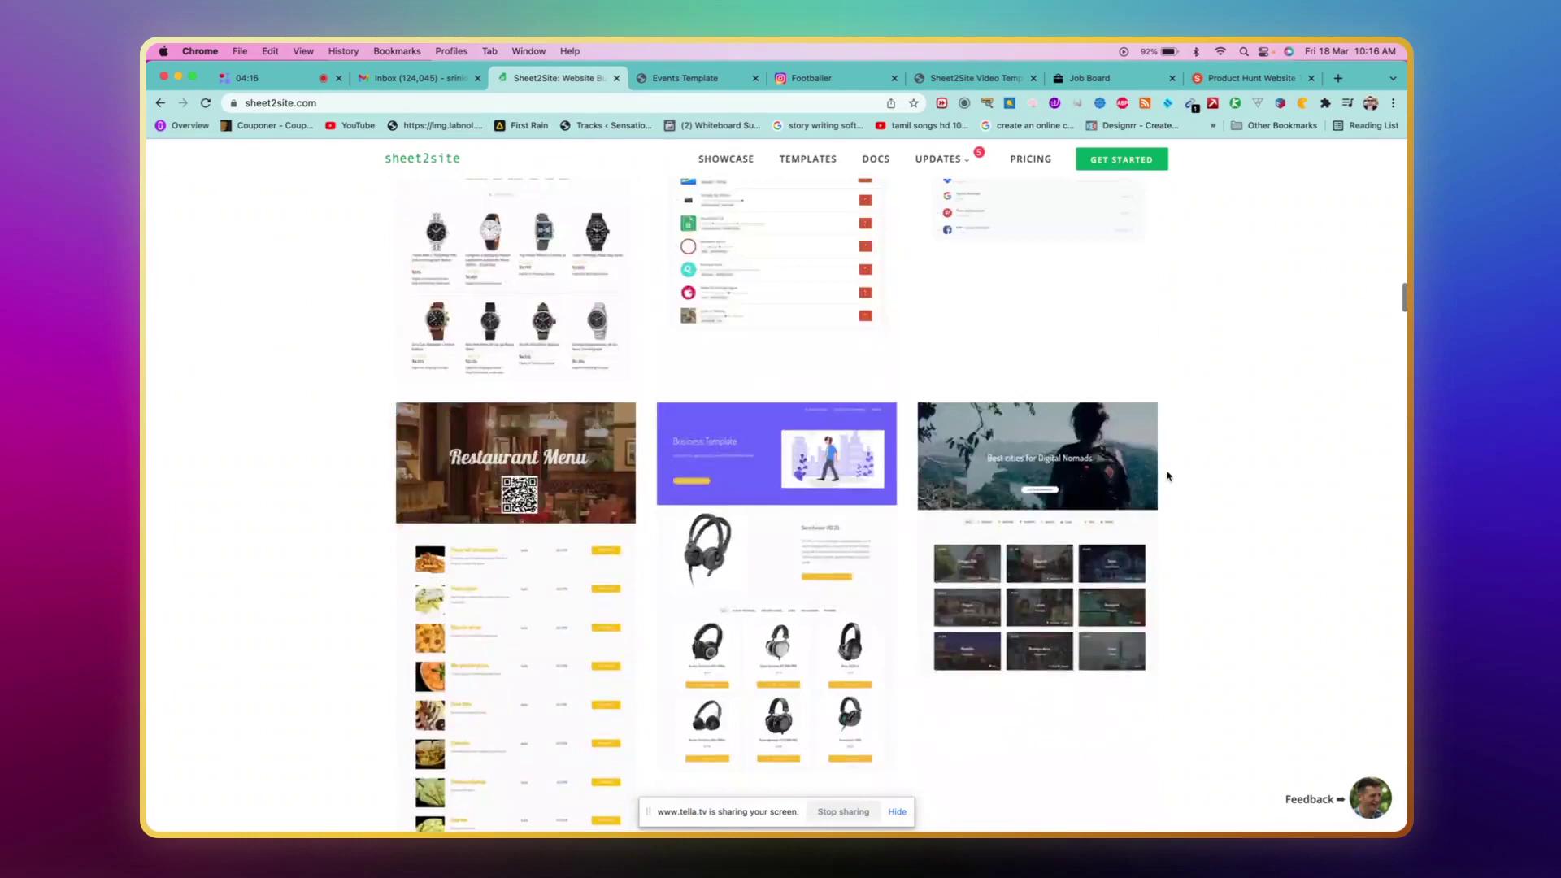
pyautogui.scroll(10, 1168, 475)
pyautogui.scroll(8, 1169, 476)
pyautogui.scroll(5, 1168, 475)
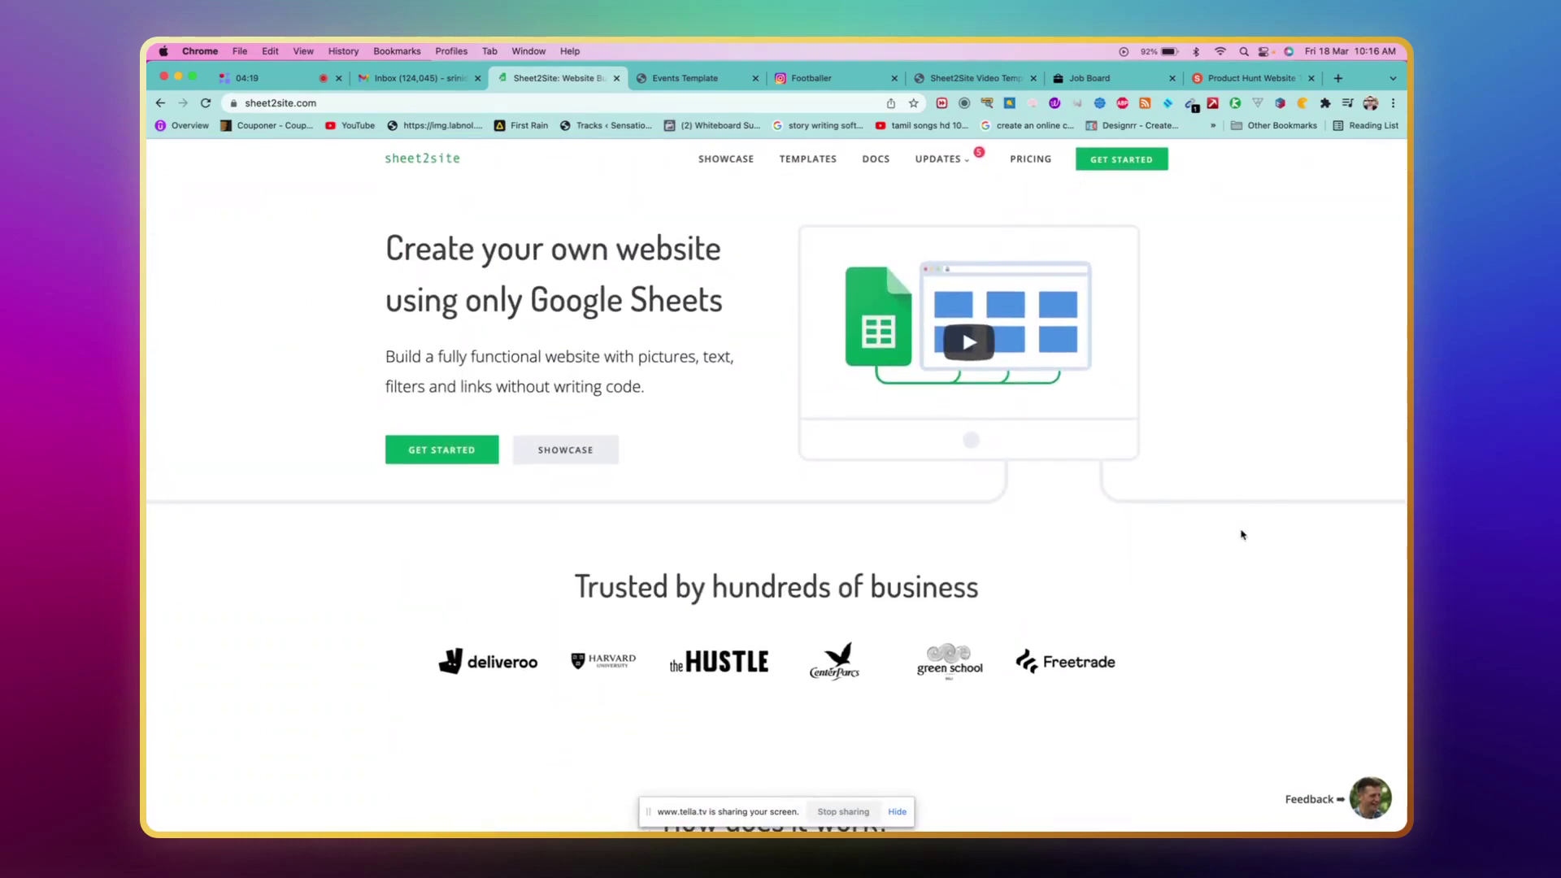
pyautogui.scroll(-15, 1221, 672)
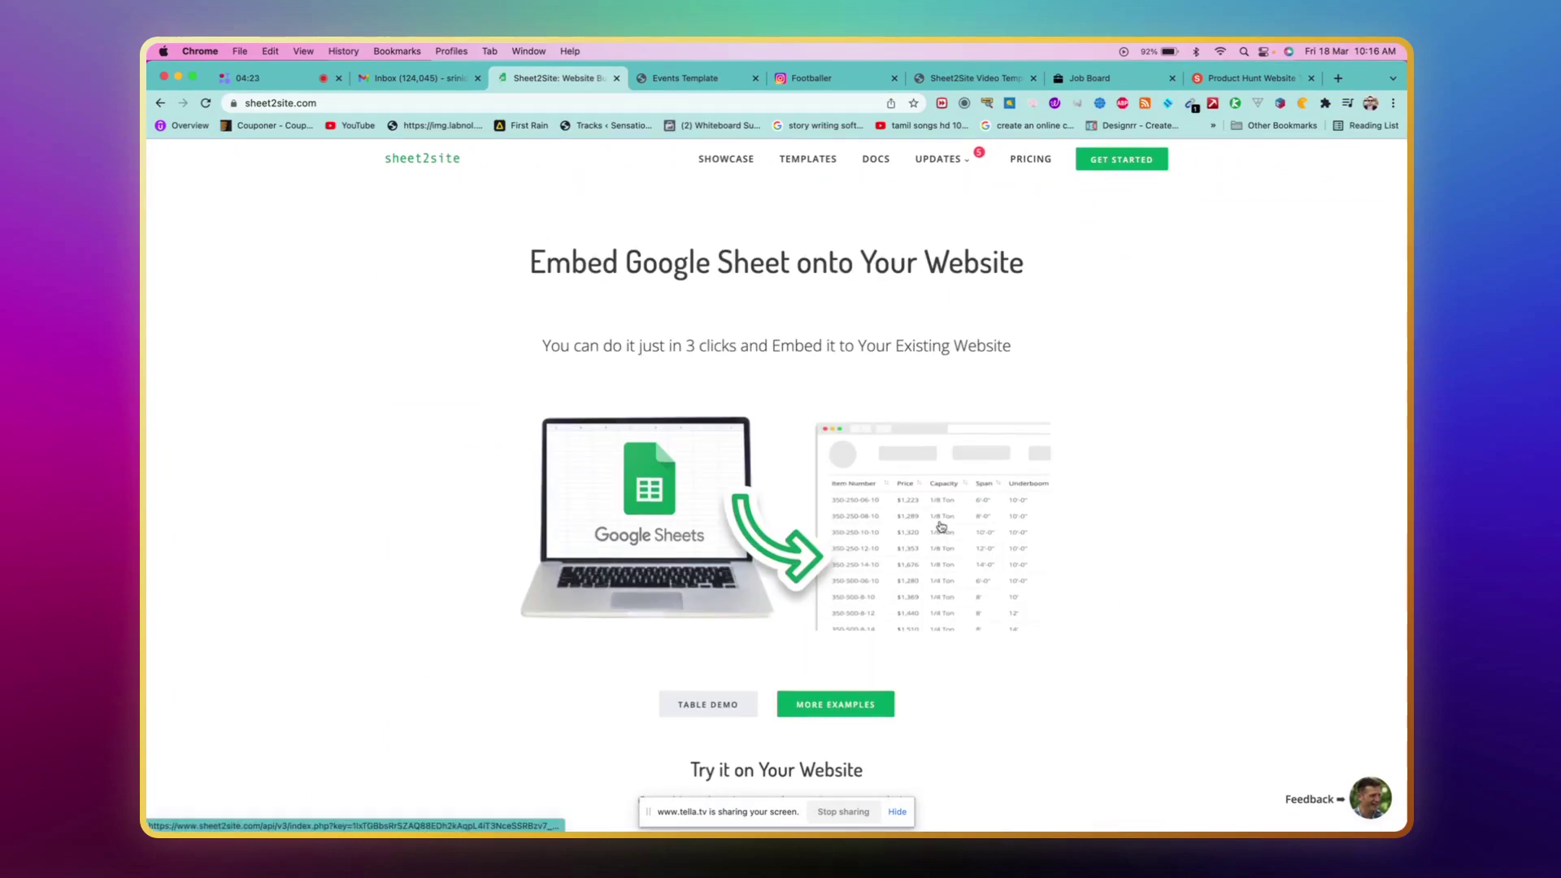
pyautogui.scroll(-3, 1099, 586)
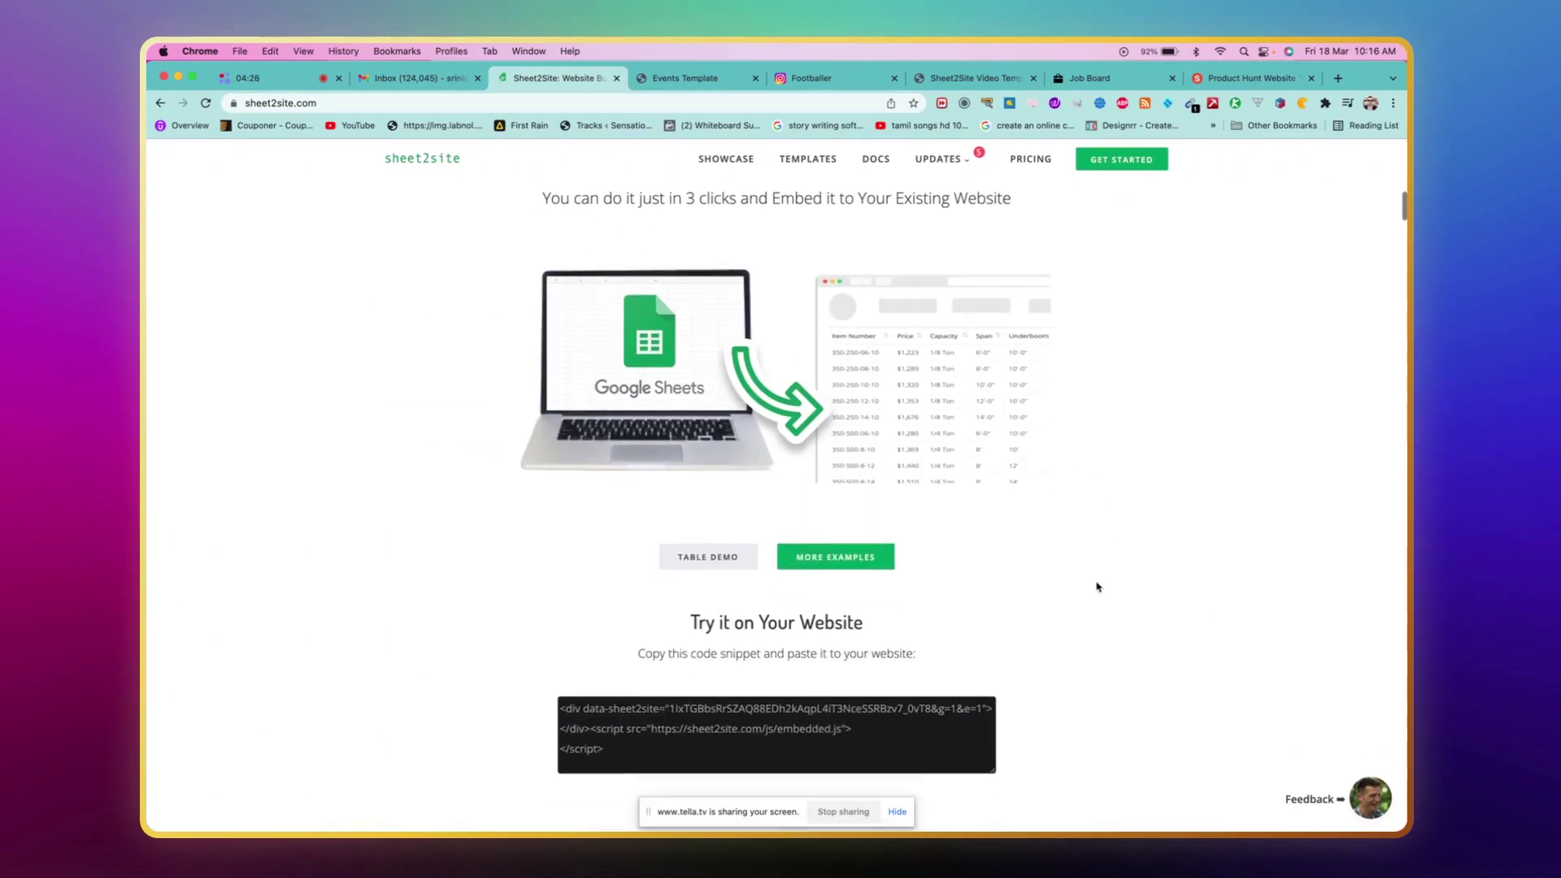
pyautogui.scroll(-2, 1097, 587)
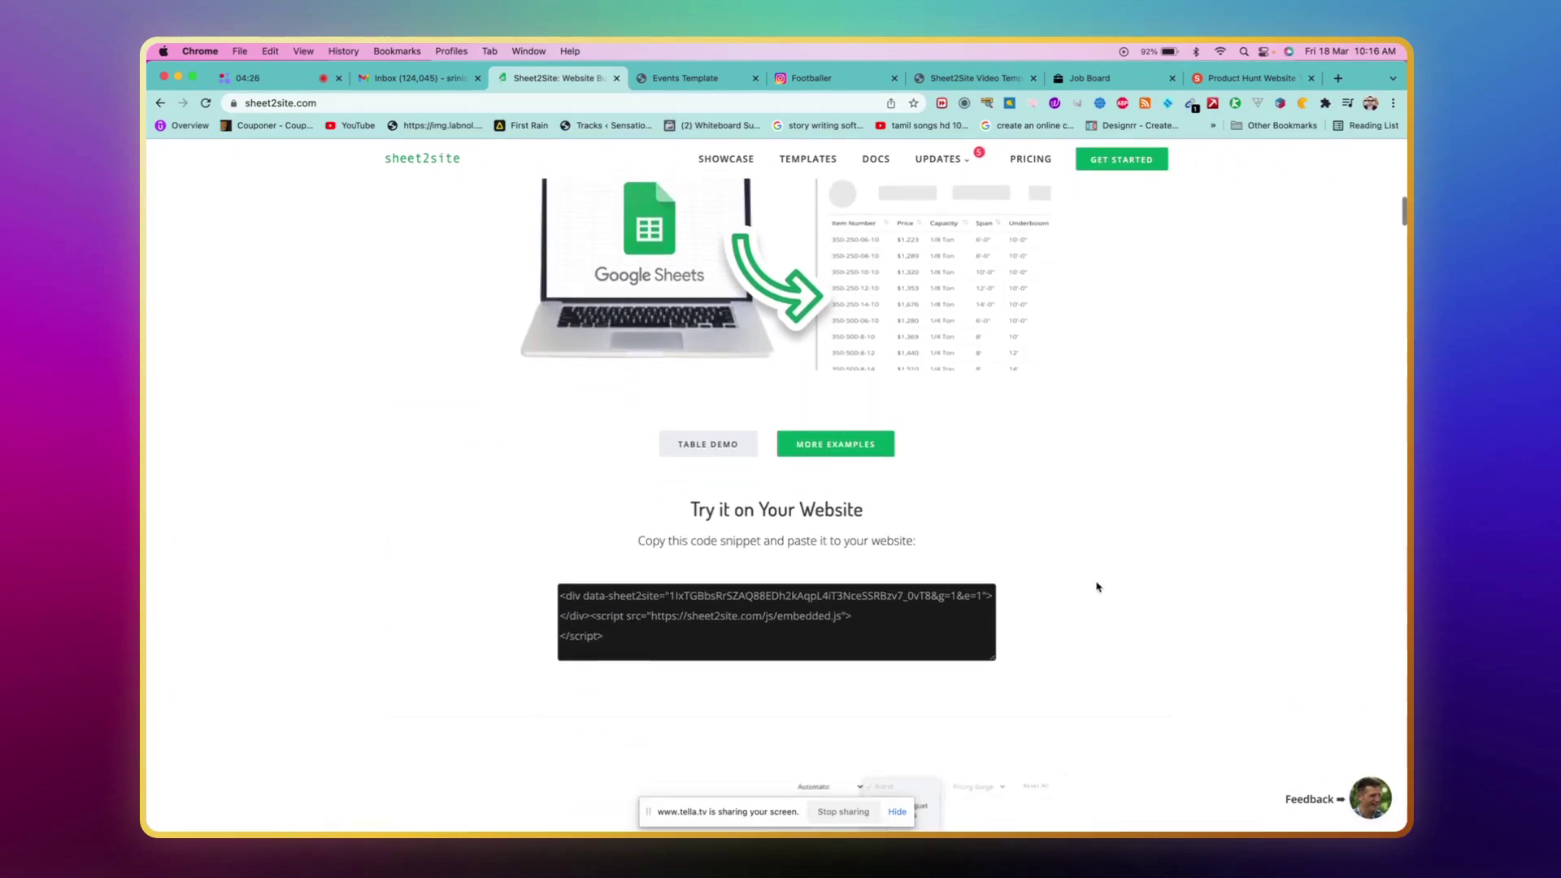
# - Launch the table demo to view the Pricing Sheet of item numbers, prices, capacities and weights
pyautogui.click(725, 460)
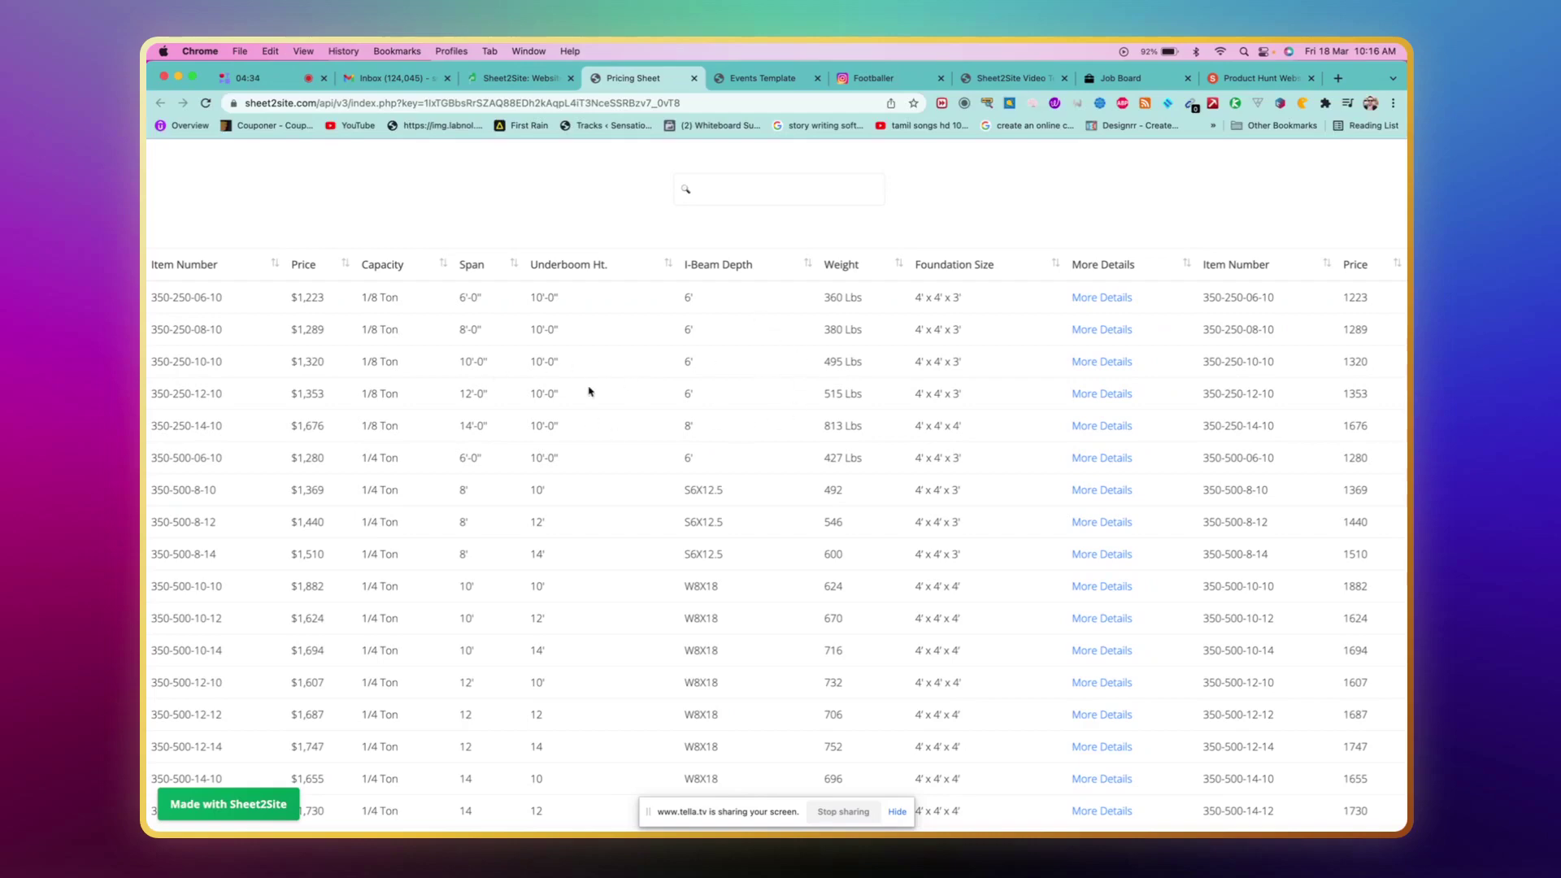
pyautogui.scroll(-8, 644, 444)
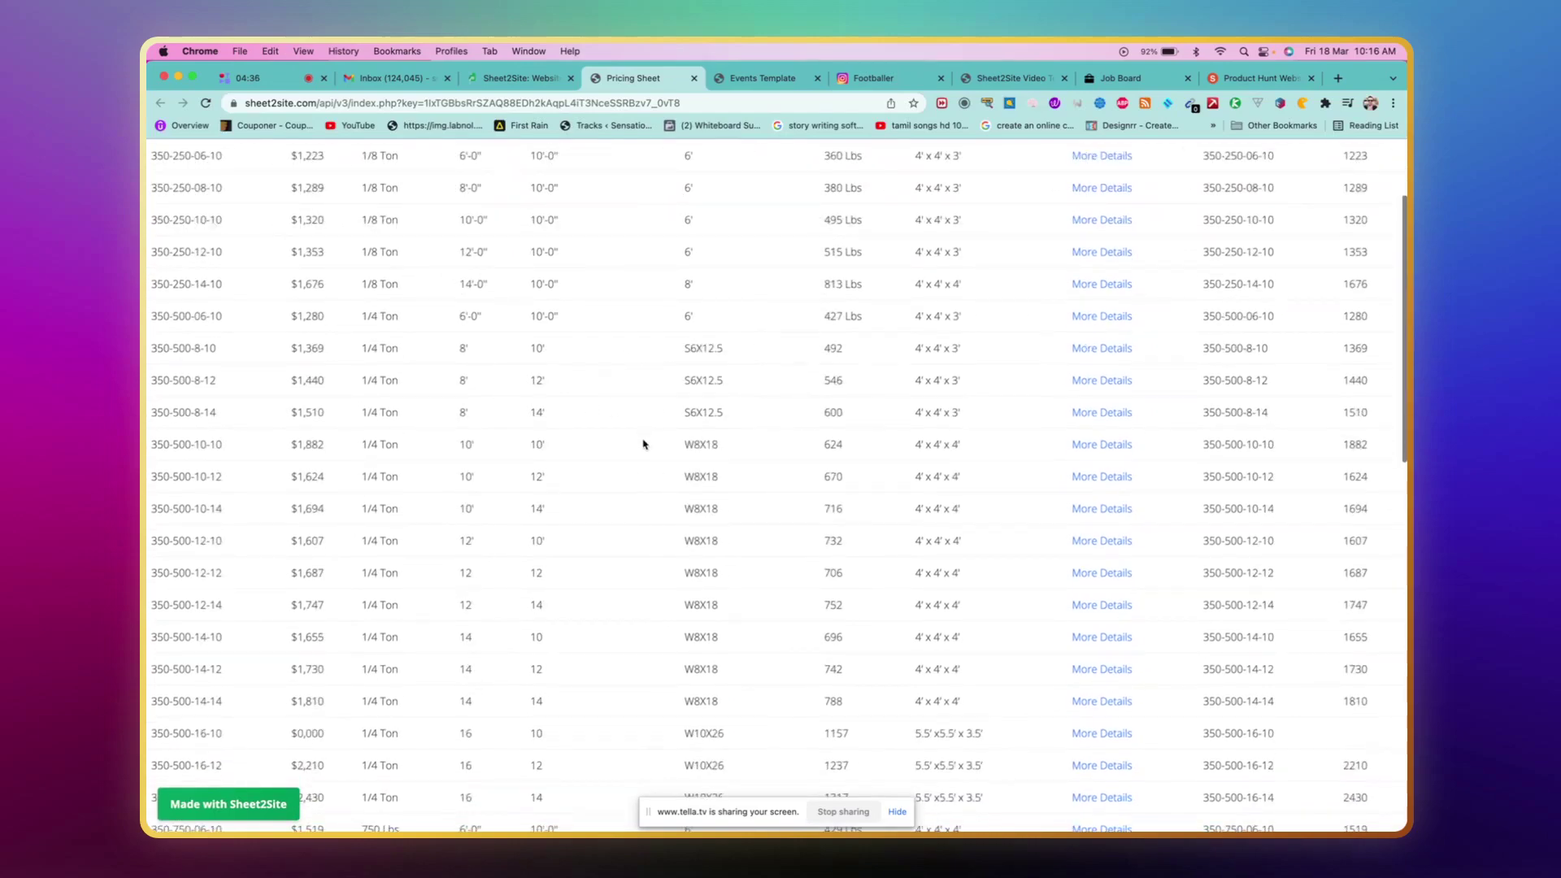
pyautogui.scroll(10, 644, 444)
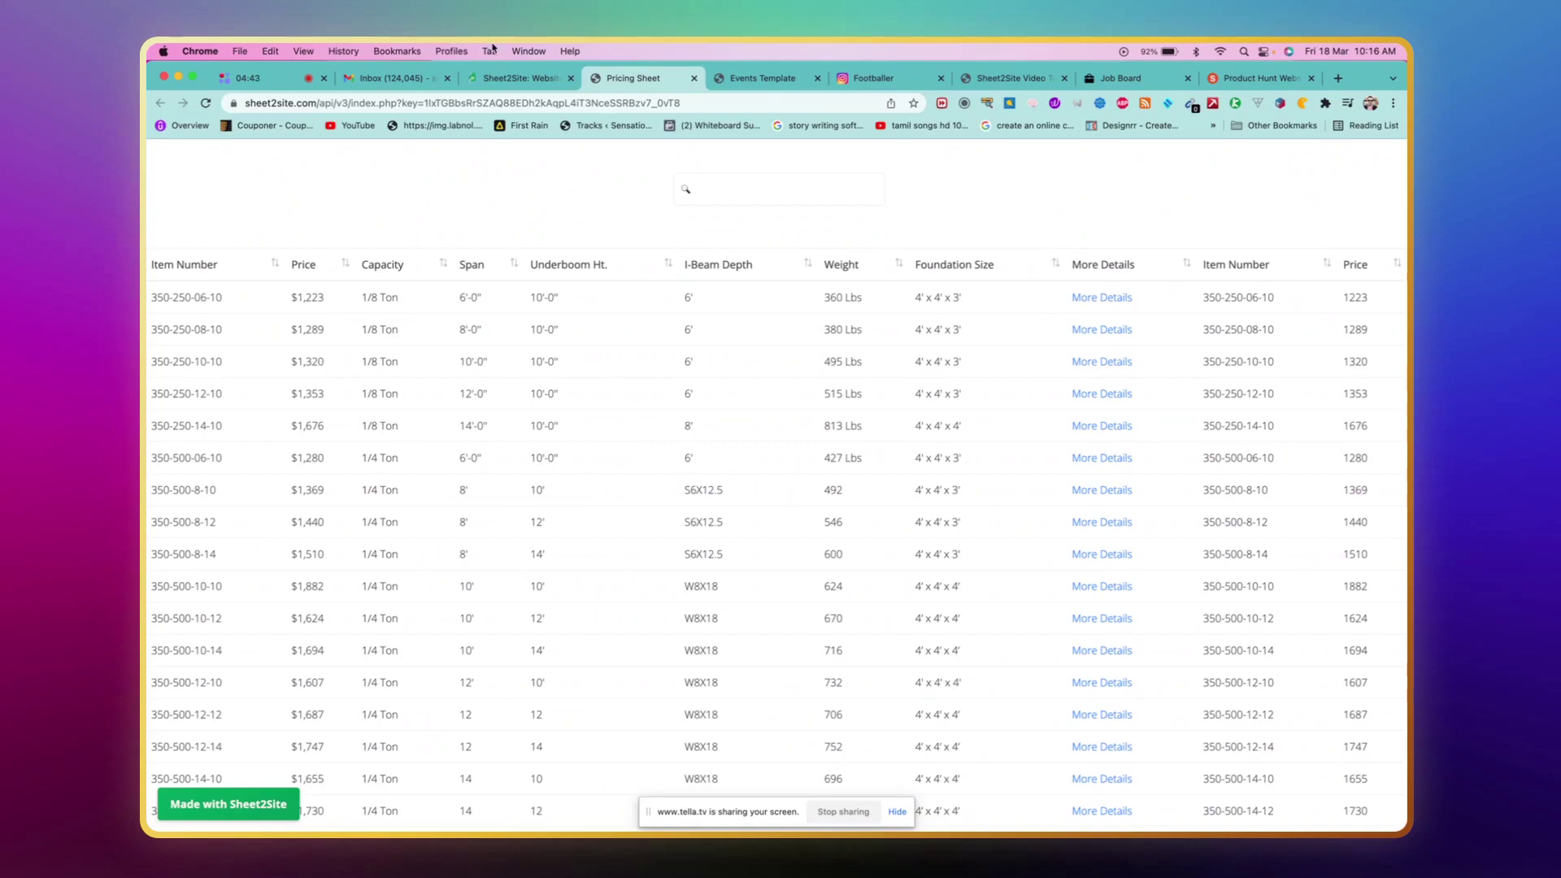
# - Switch back to the Sheet2Site homepage tab and view its top hero section
pyautogui.click(513, 78)
pyautogui.scroll(10, 537, 452)
pyautogui.scroll(8, 538, 451)
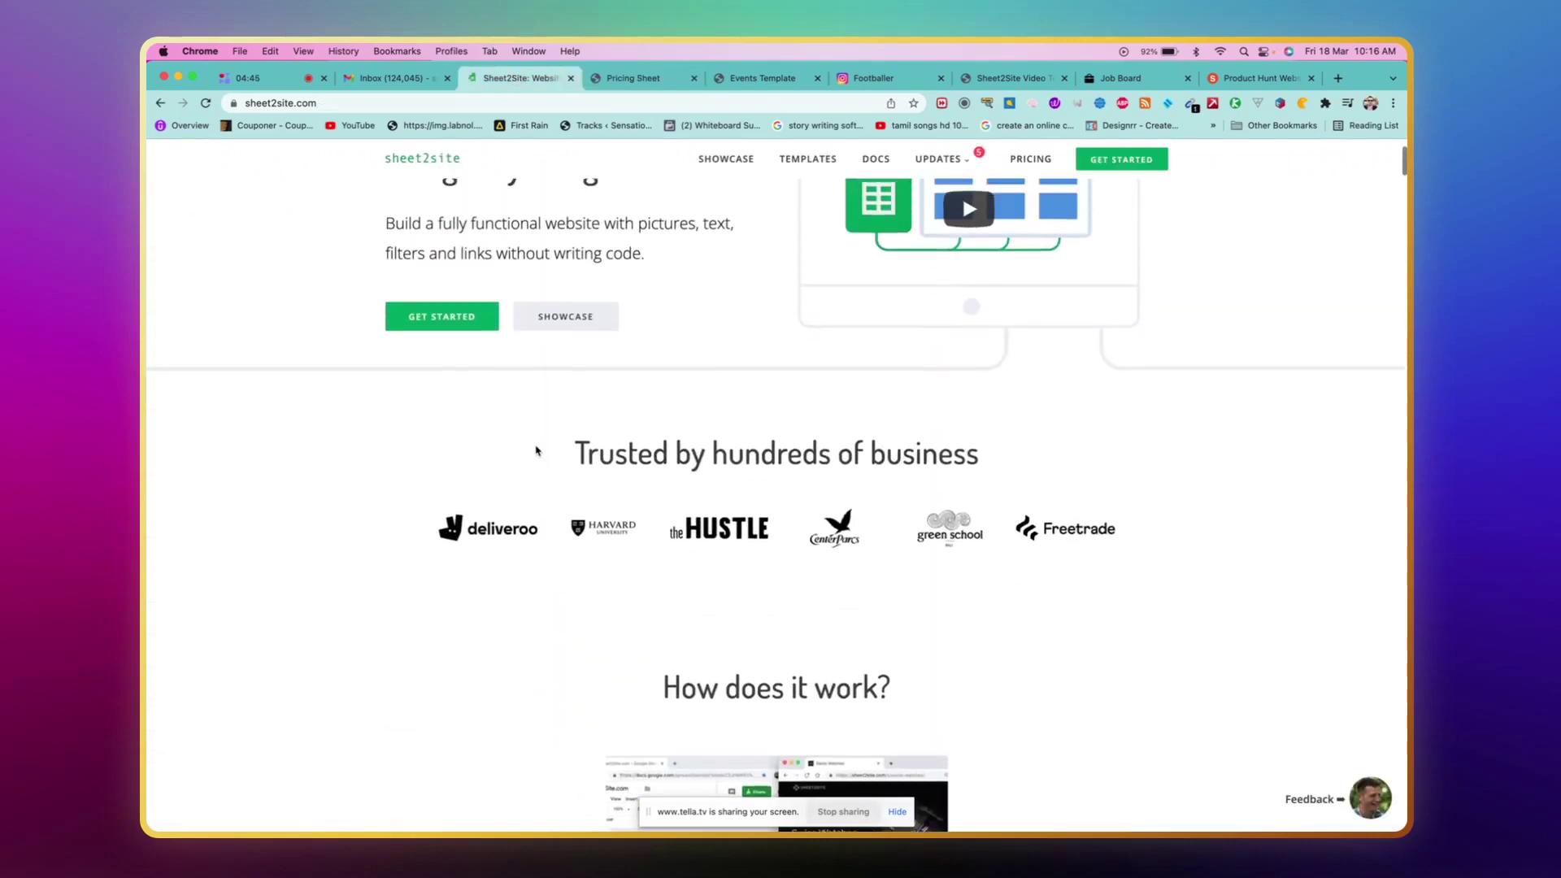
pyautogui.scroll(3, 539, 452)
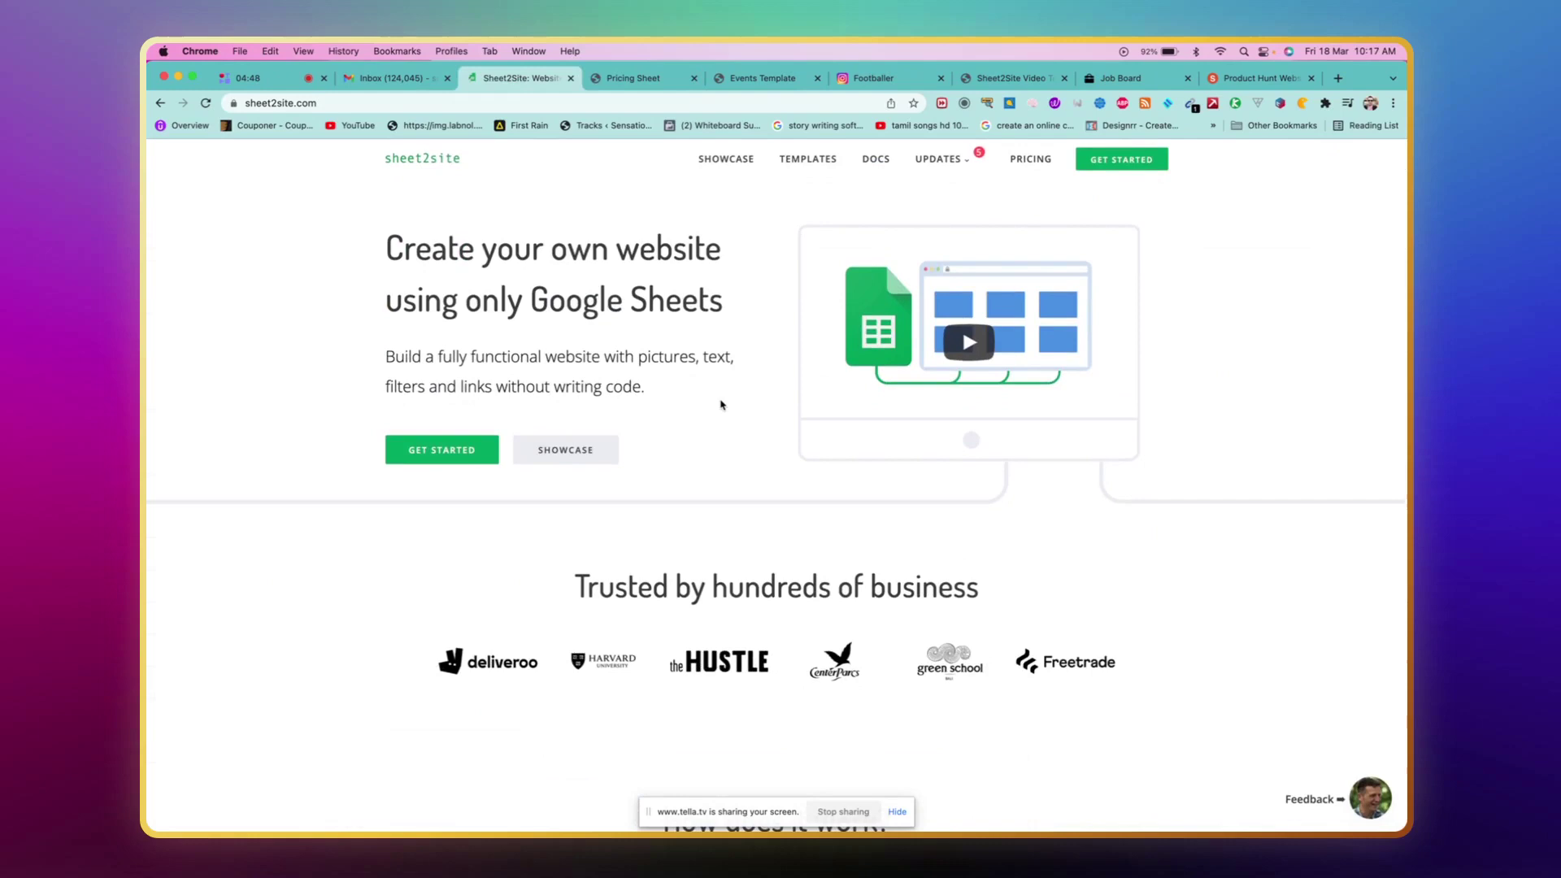